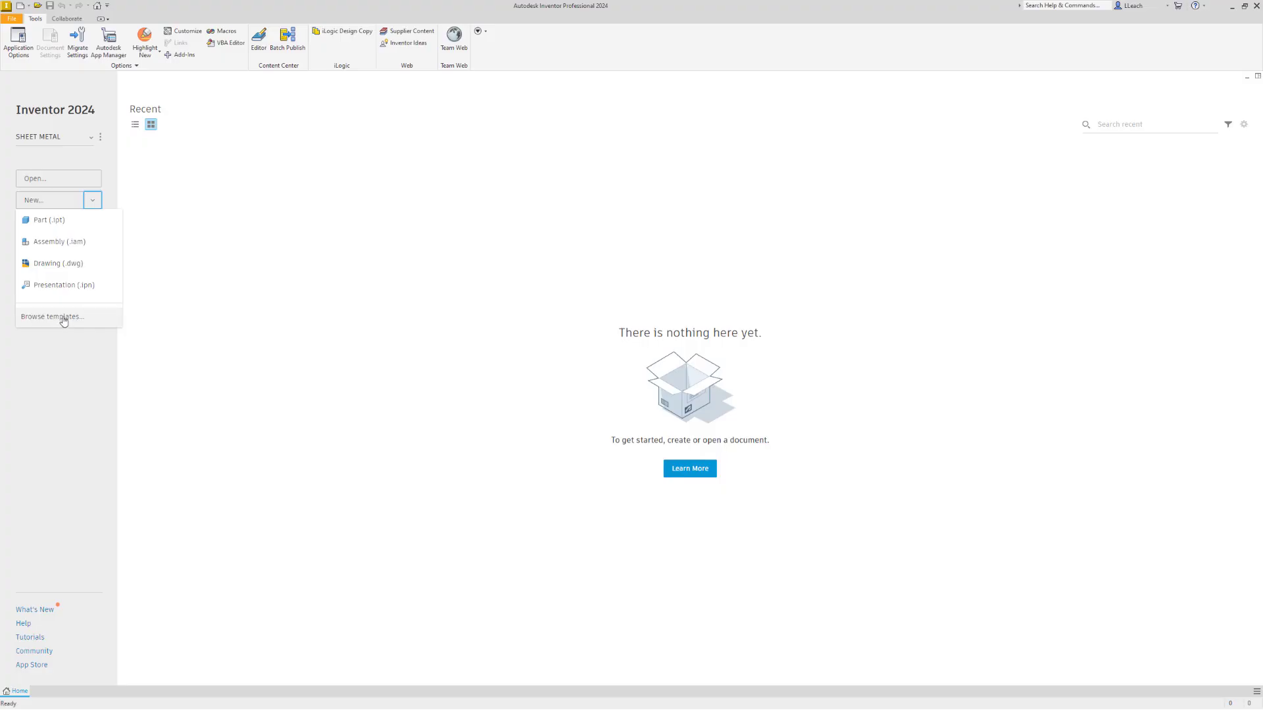
Create a new part from the metric Sheet Metal (mm).ipt template
{"action": "left_click", "coordinate": [63, 321]}
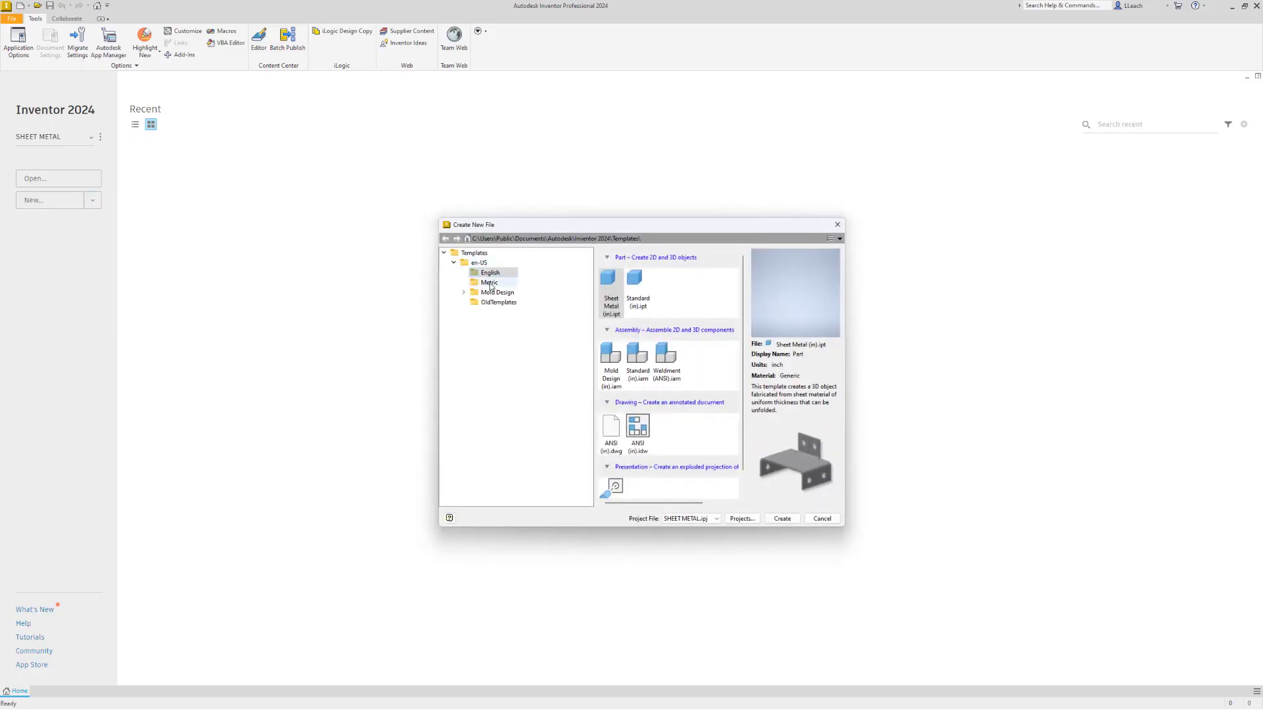
{"action": "left_click", "coordinate": [490, 284]}
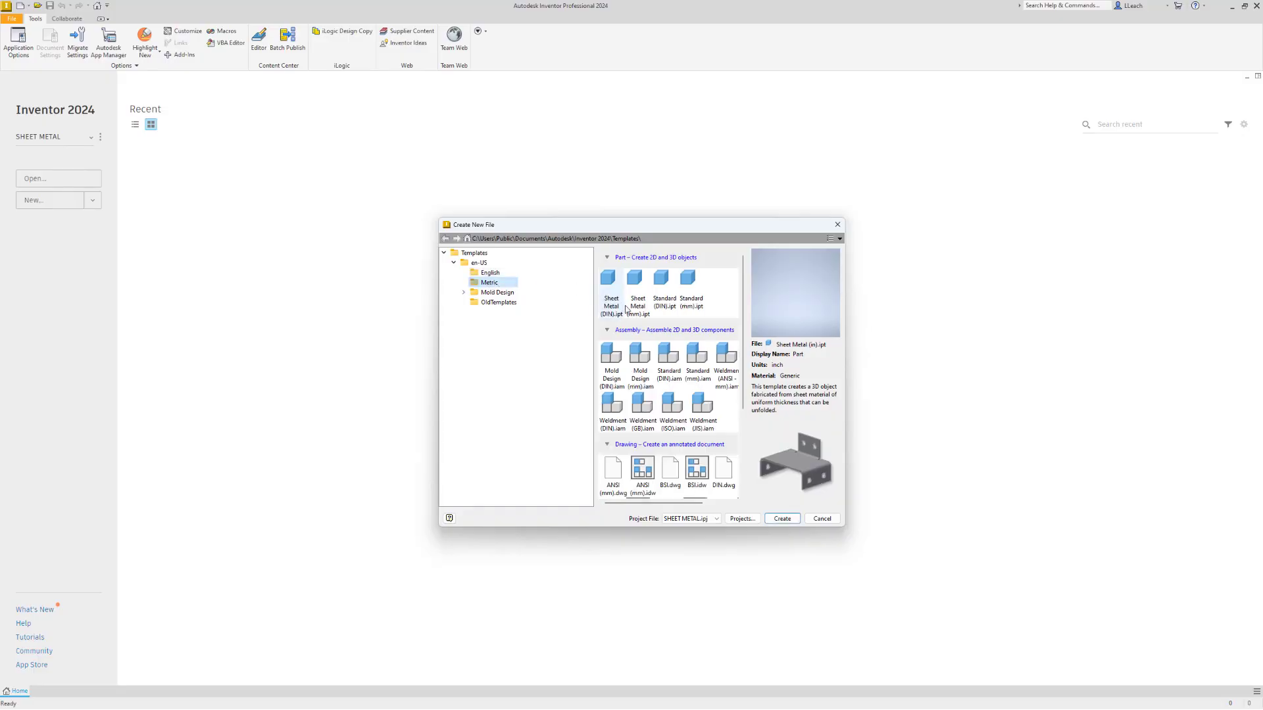
{"action": "left_click", "coordinate": [640, 303]}
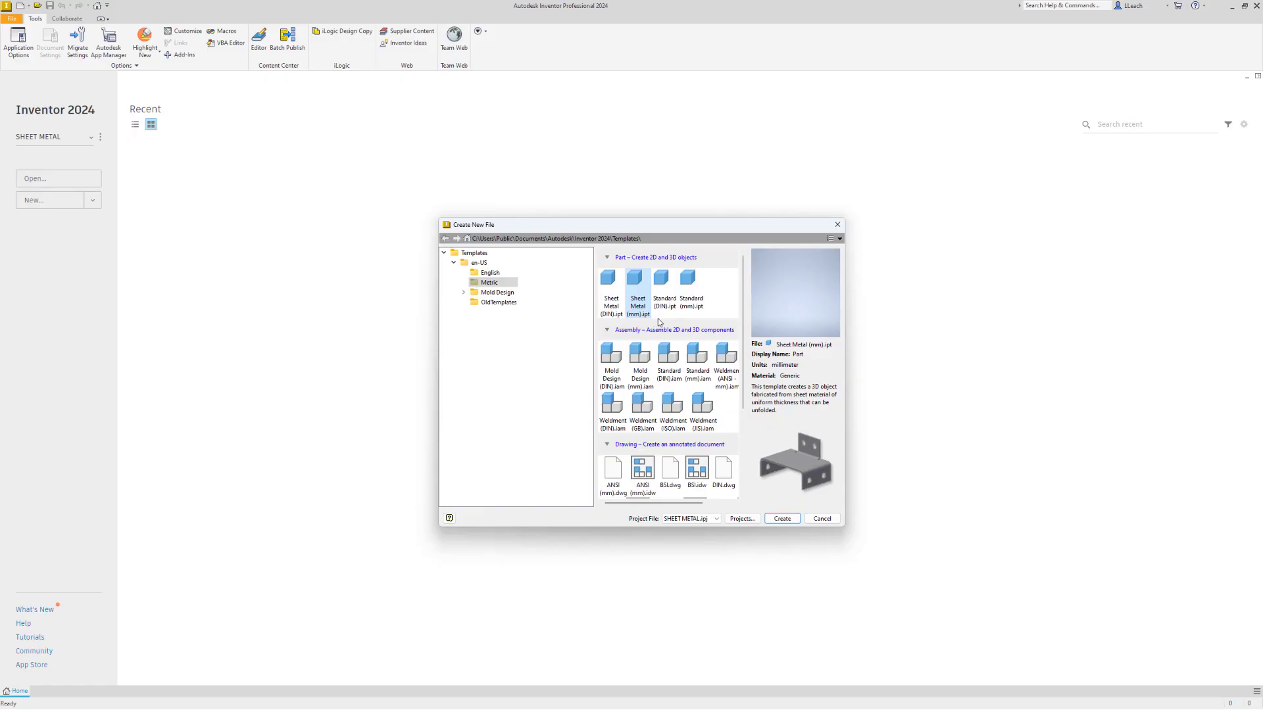
{"action": "left_click", "coordinate": [789, 521]}
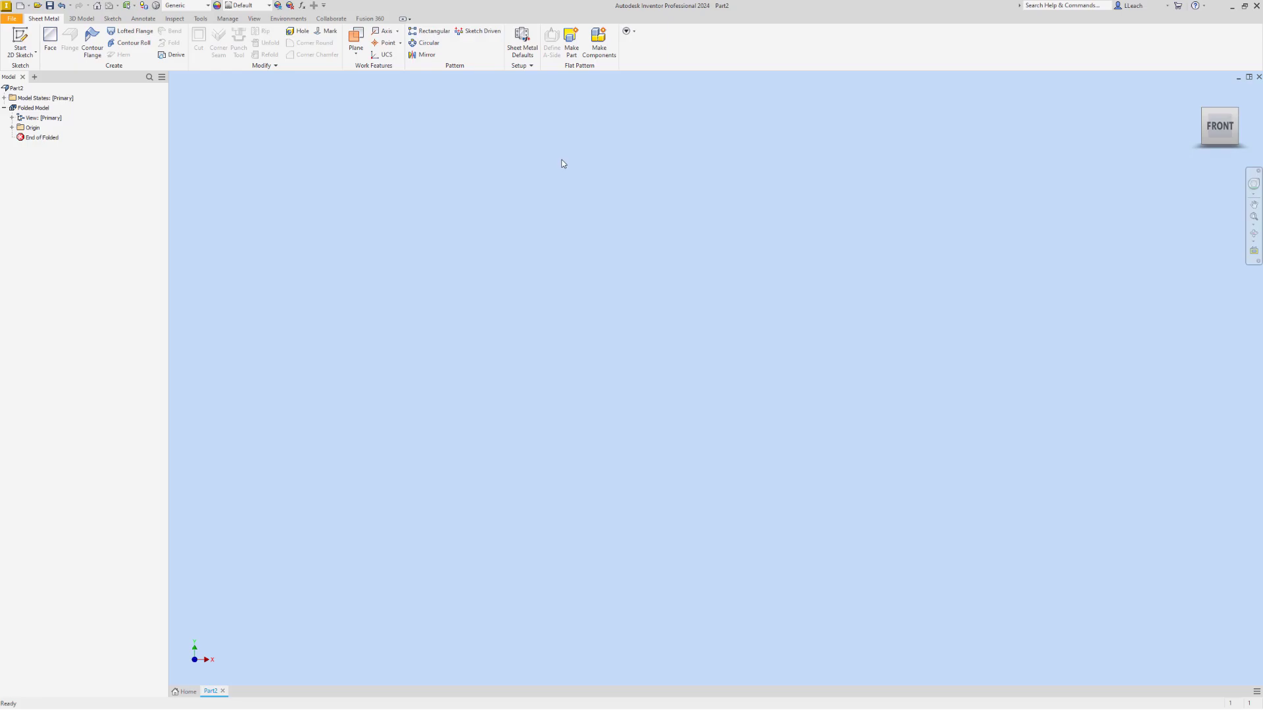
Edit the Default_mm sheet metal rule to use Aluminum 6061 with a thickness of 2 mm
{"action": "left_click", "coordinate": [526, 57]}
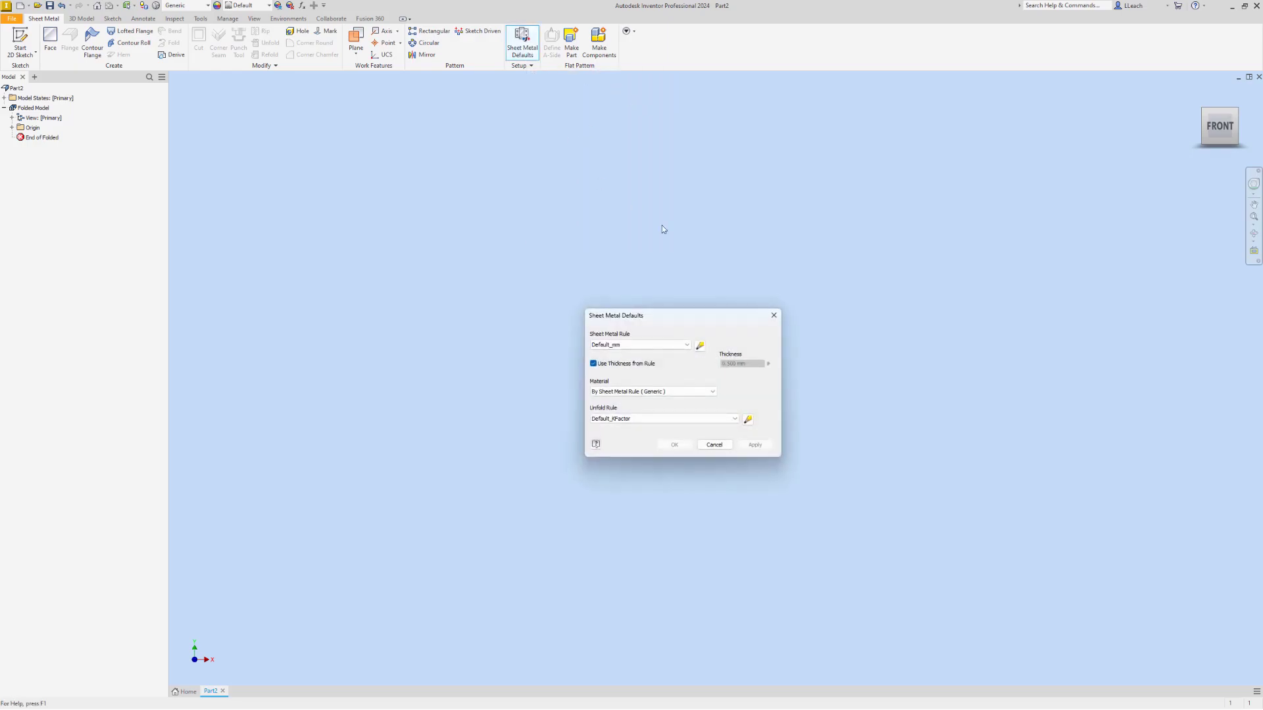
{"action": "left_click", "coordinate": [701, 347]}
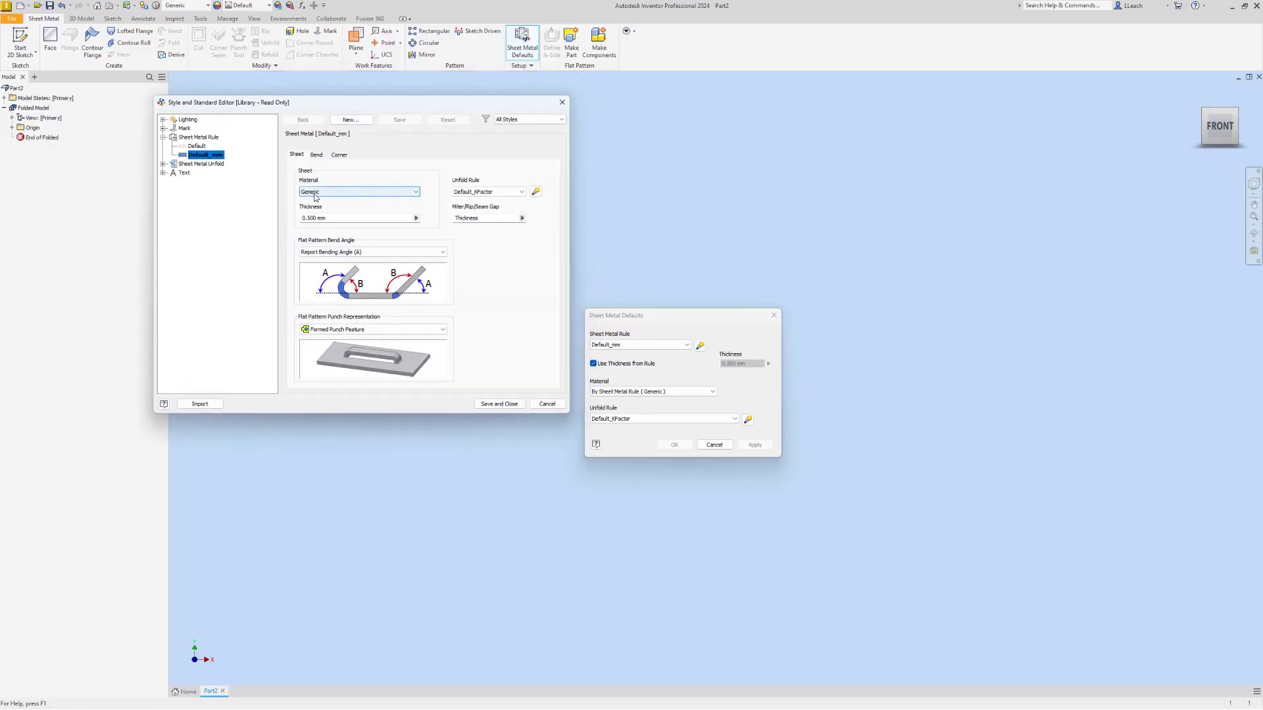
{"action": "left_click", "coordinate": [358, 192]}
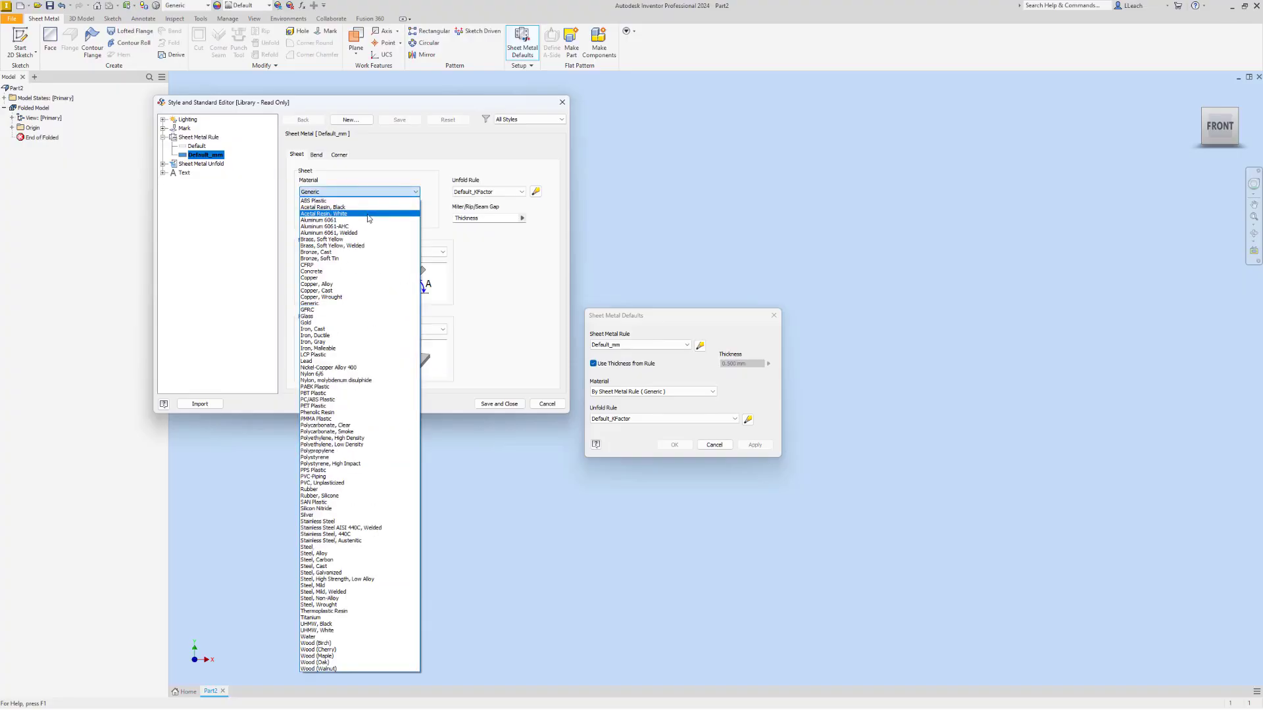
{"action": "left_click", "coordinate": [332, 221]}
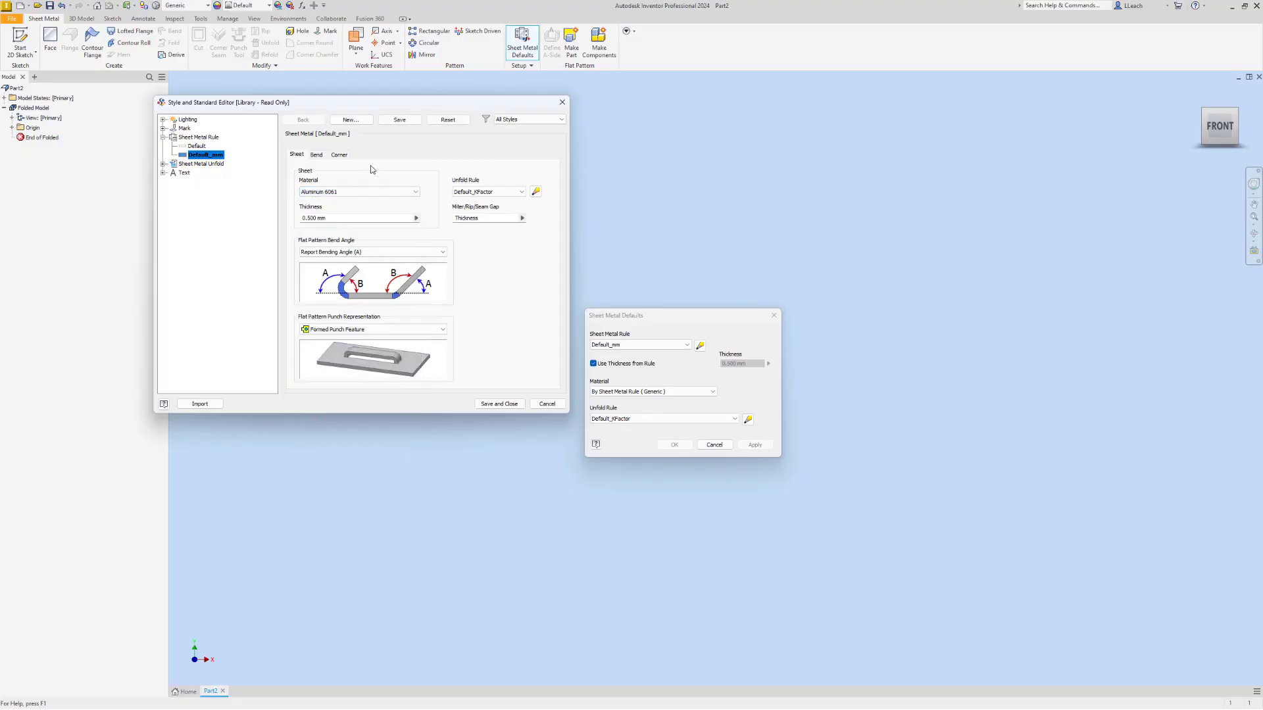
{"action": "left_click_drag", "start_coordinate": [340, 220], "coordinate": [299, 228]}
{"action": "type", "text": "2mm"}
{"action": "key", "text": "Tab"}
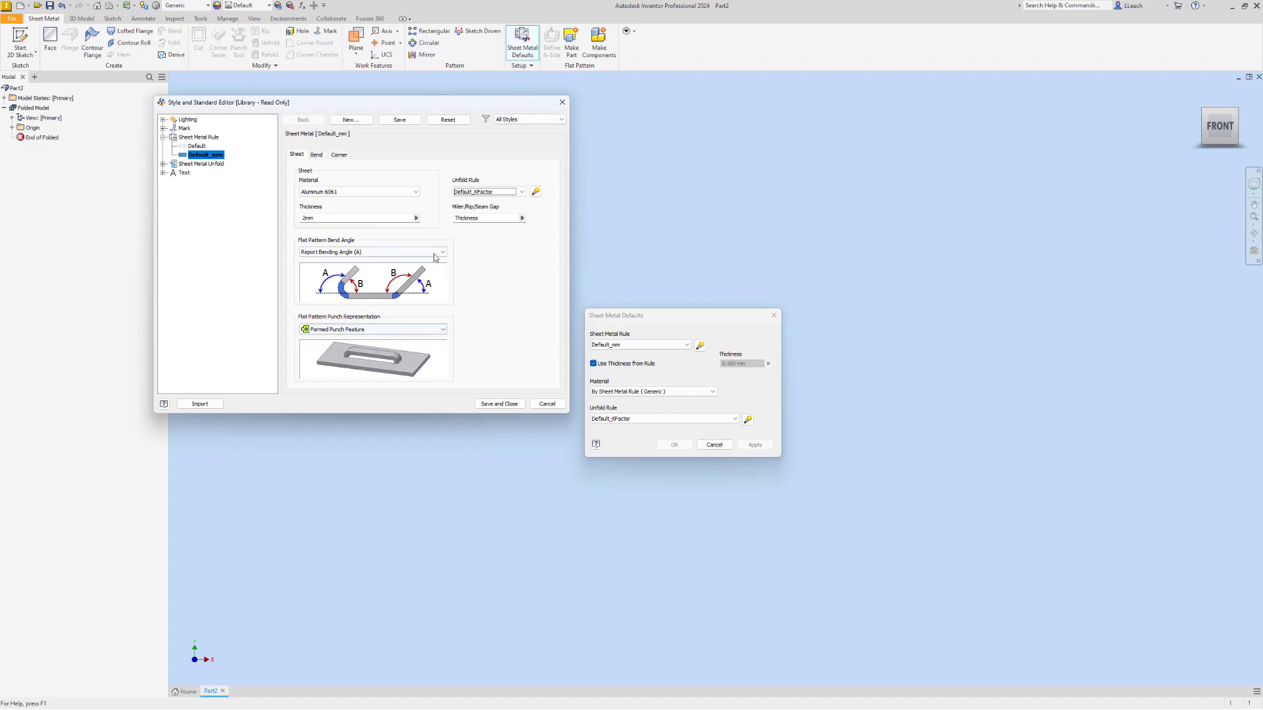
Review the rule's bend and corner relief settings, save the rule, and close the sheet metal defaults
{"action": "left_click", "coordinate": [317, 156]}
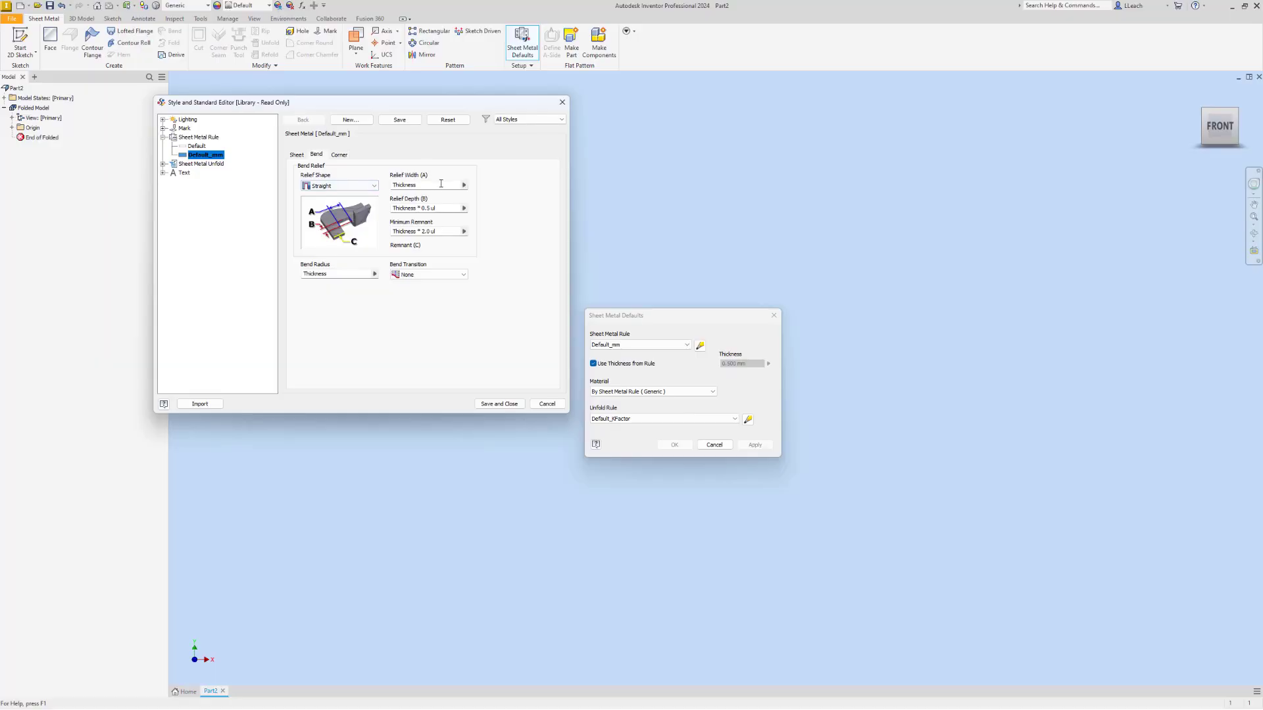
{"action": "left_click", "coordinate": [340, 156]}
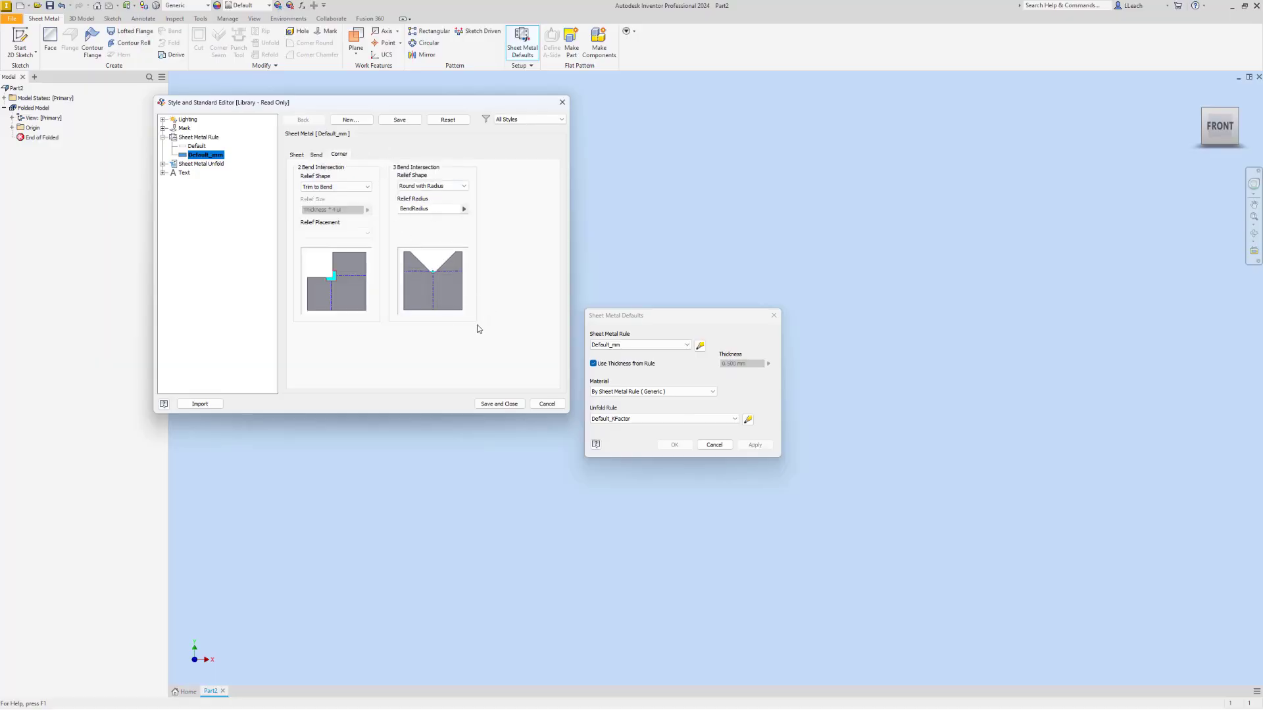
{"action": "left_click", "coordinate": [500, 403]}
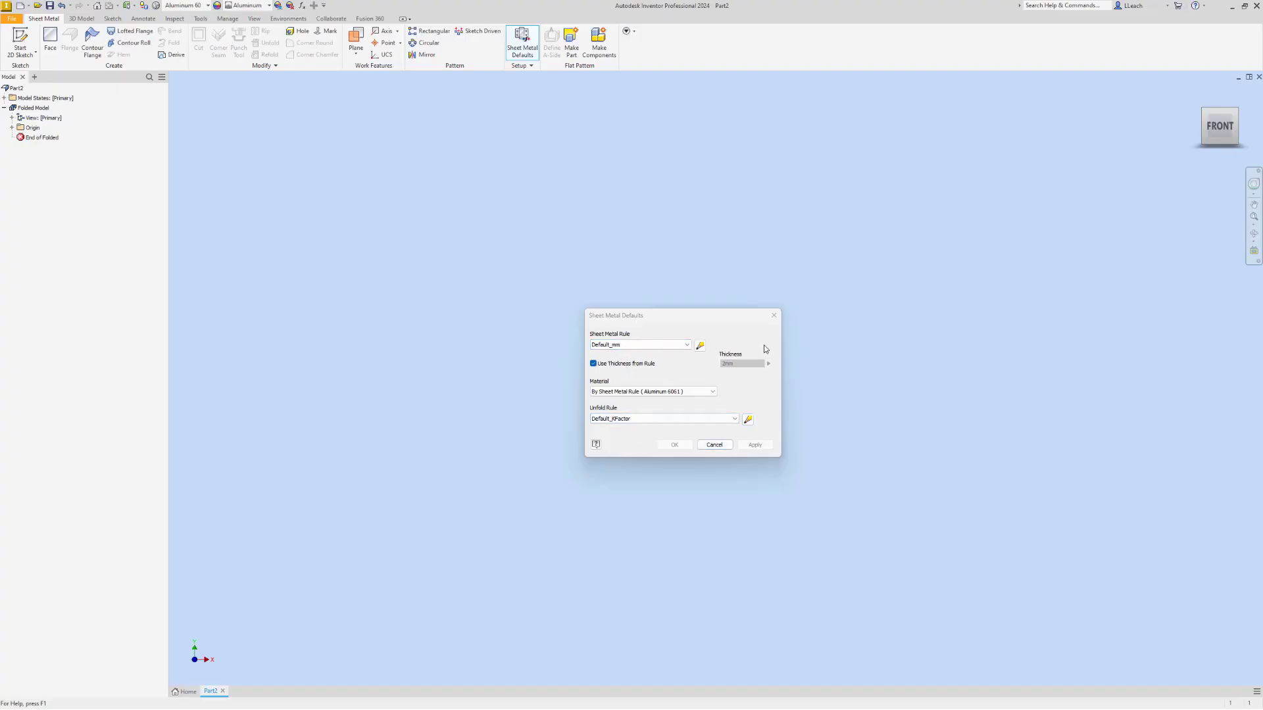
{"action": "left_click", "coordinate": [774, 316]}
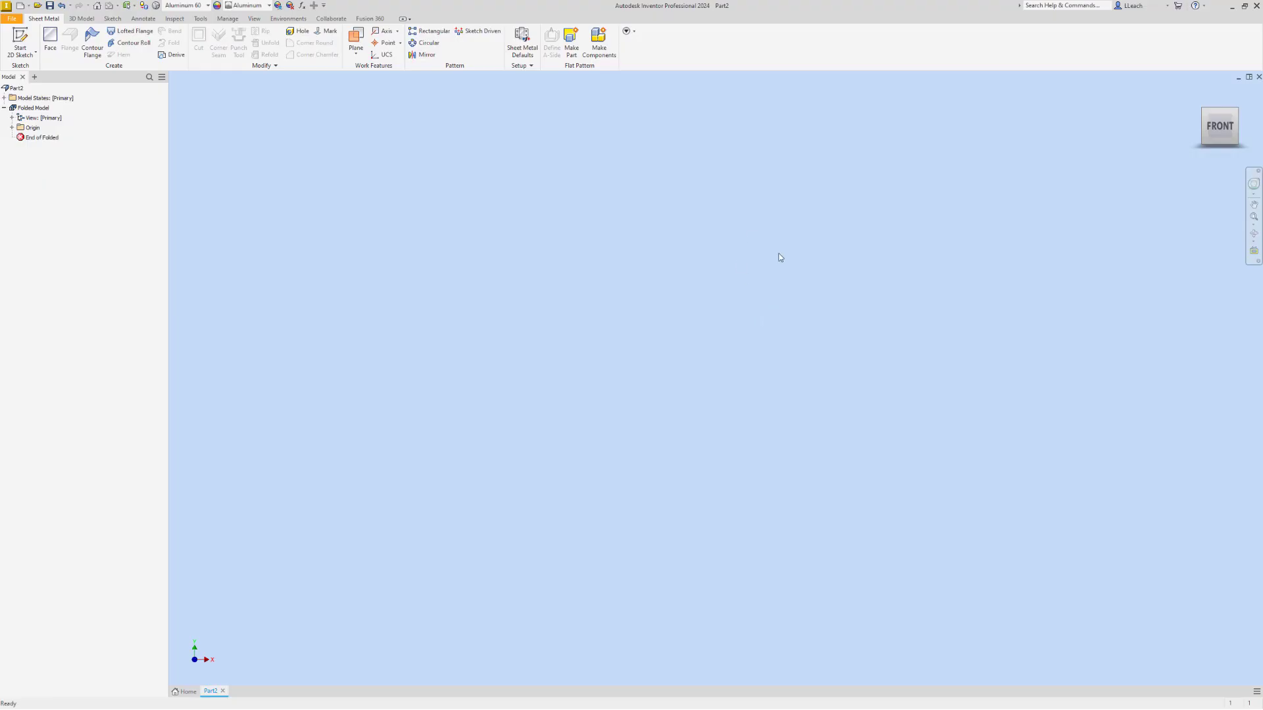
Start a 2D sketch on the XY plane
{"action": "left_click", "coordinate": [36, 54]}
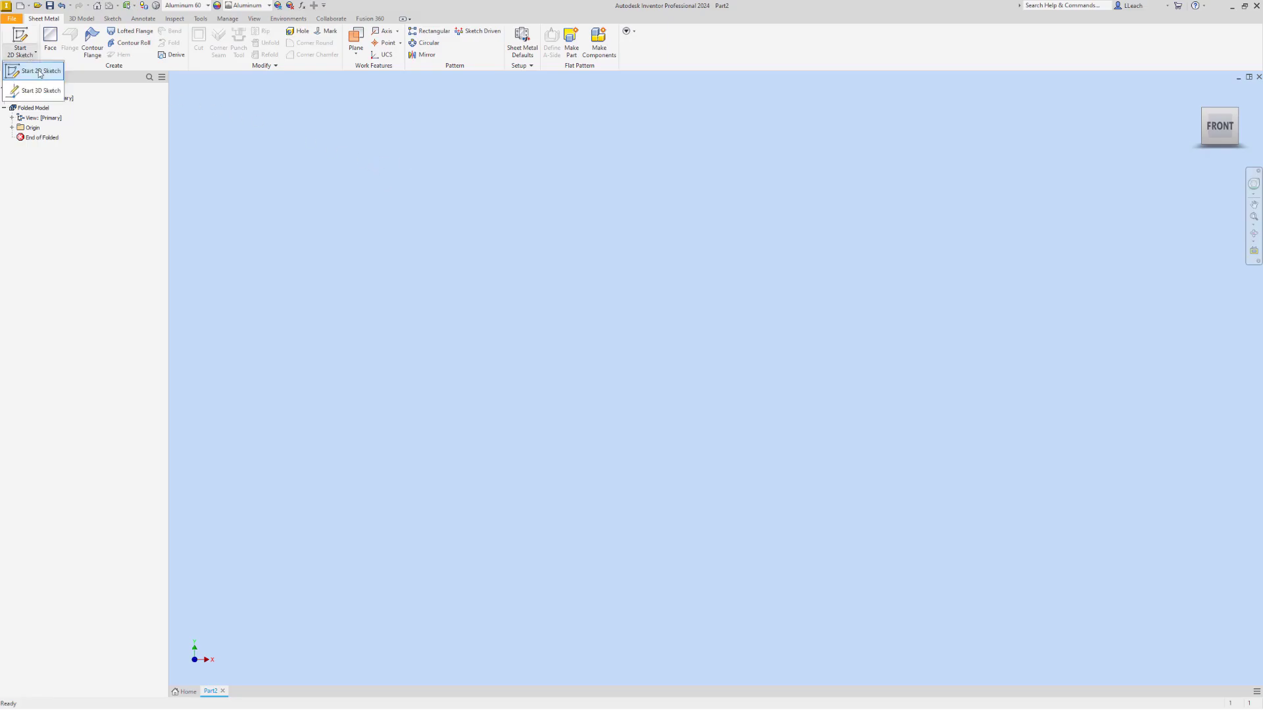
{"action": "left_click", "coordinate": [41, 72]}
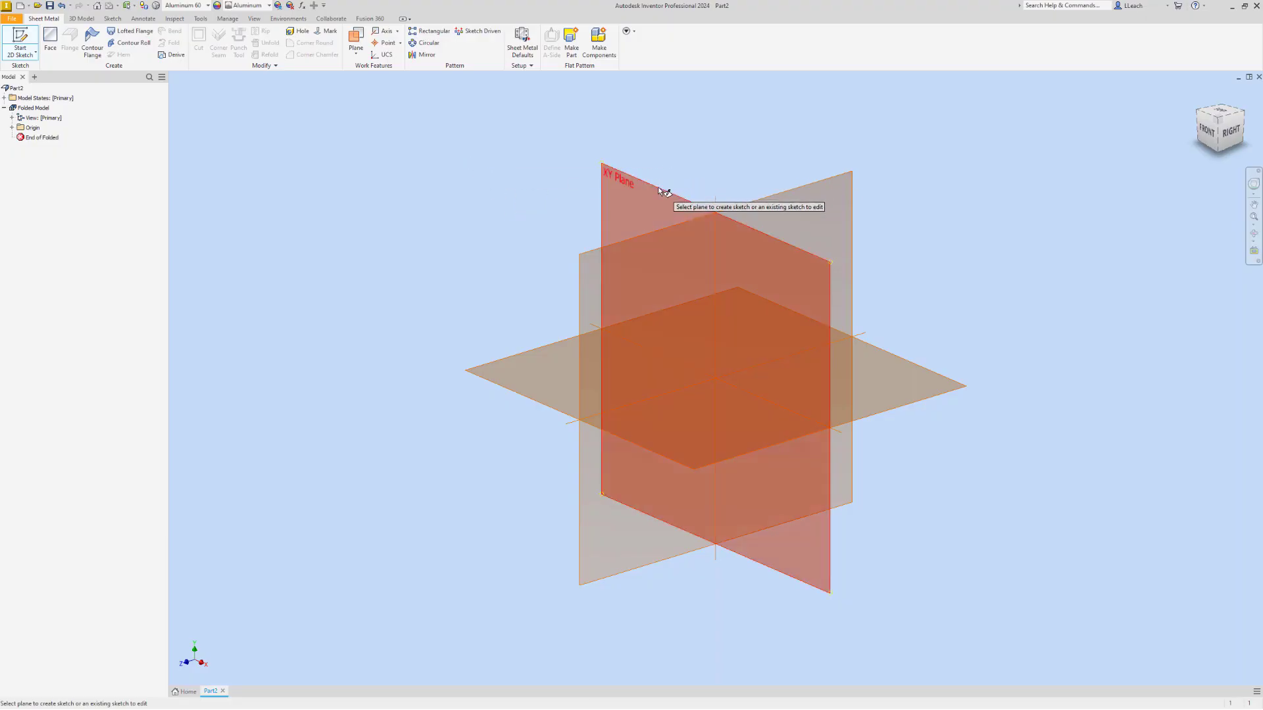
{"action": "left_click", "coordinate": [658, 188]}
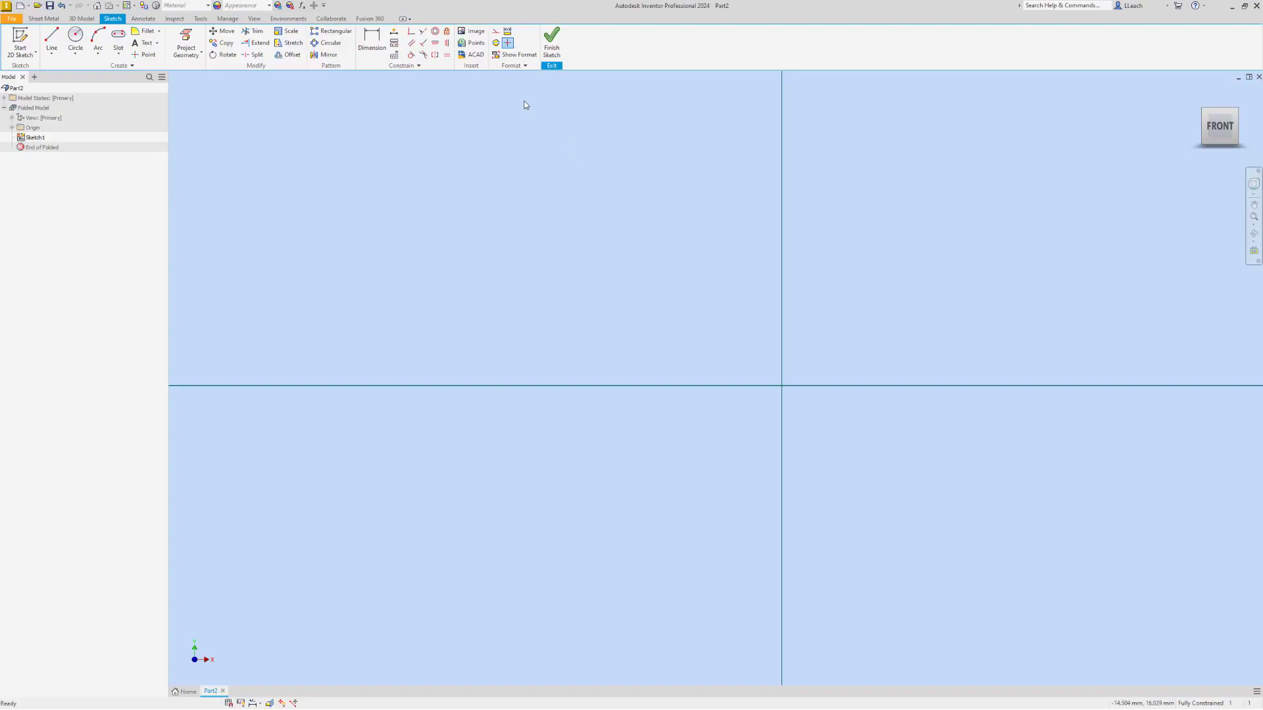
Draw a 75 mm horizontal base line running left from the sketch origin
{"action": "left_click", "coordinate": [52, 52]}
{"action": "left_click", "coordinate": [57, 67]}
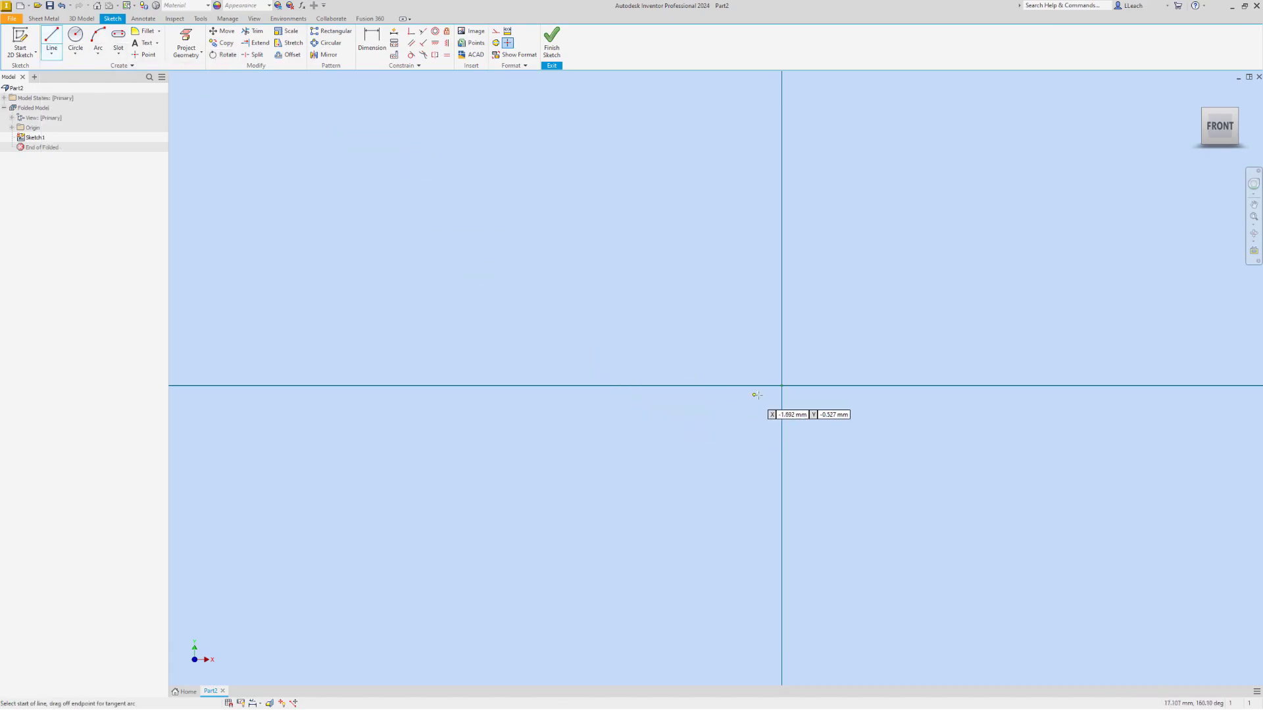
{"action": "left_click", "coordinate": [781, 388]}
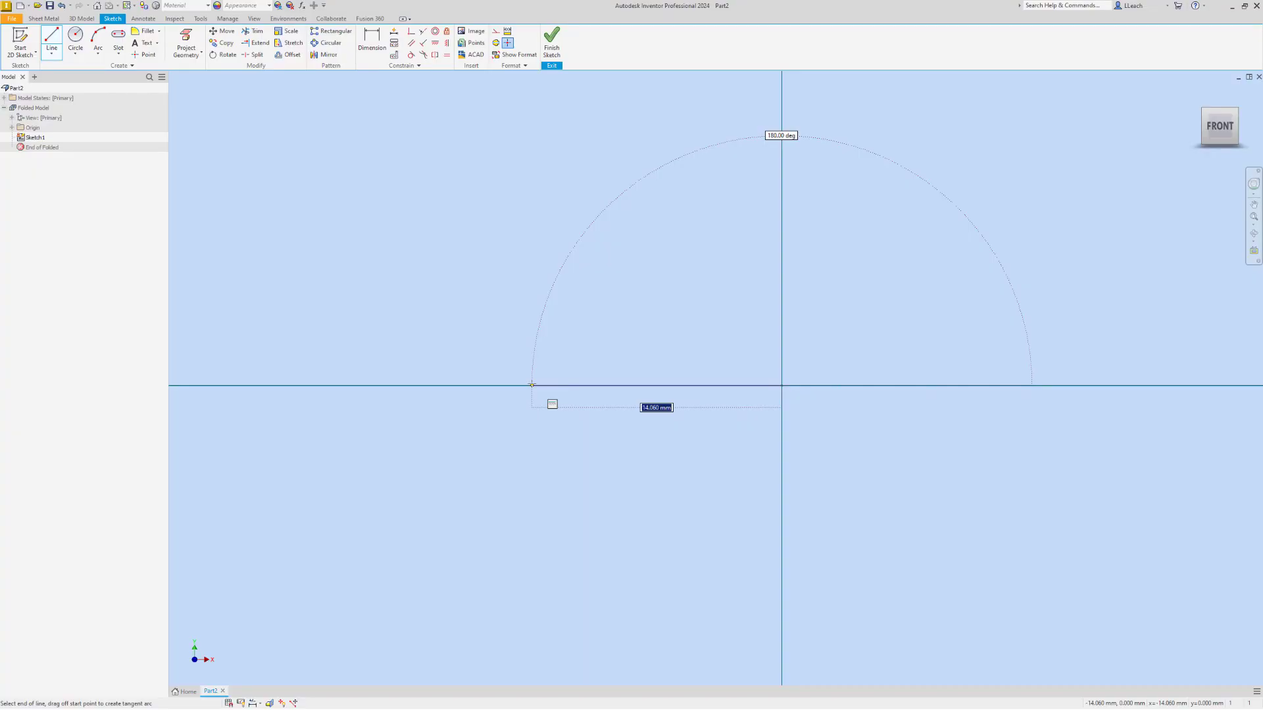
{"action": "type", "text": "75mm"}
{"action": "key", "text": "Return"}
Continue the profile from the base line's left end with an 80 mm line rising at 65 degrees to the base
{"action": "scroll", "coordinate": [514, 358], "scroll_direction": "up", "scroll_amount": 3}
{"action": "middle_click_drag", "start_coordinate": [570, 359], "coordinate": [770, 367]}
{"action": "scroll", "coordinate": [770, 367], "scroll_direction": "down", "scroll_amount": 5}
{"action": "scroll", "coordinate": [706, 353], "scroll_direction": "down", "scroll_amount": 3}
{"action": "scroll", "coordinate": [702, 353], "scroll_direction": "up", "scroll_amount": 10}
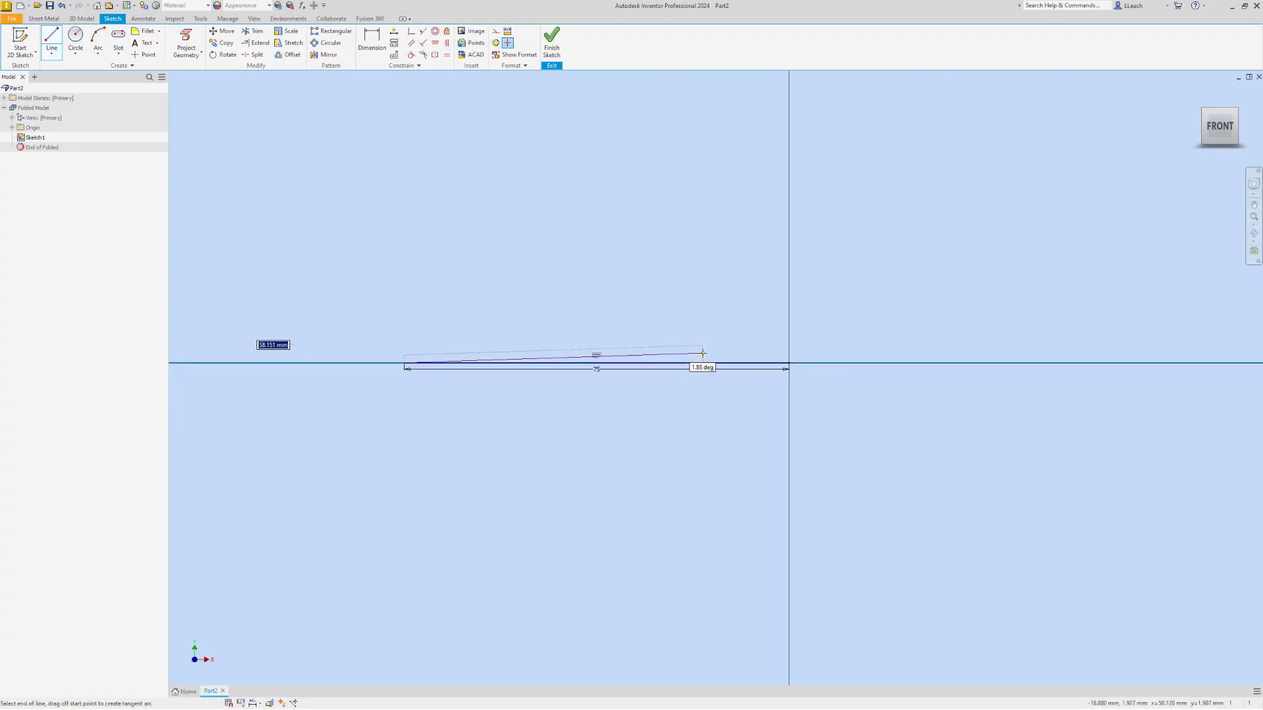
{"action": "scroll", "coordinate": [623, 329], "scroll_direction": "up", "scroll_amount": 3}
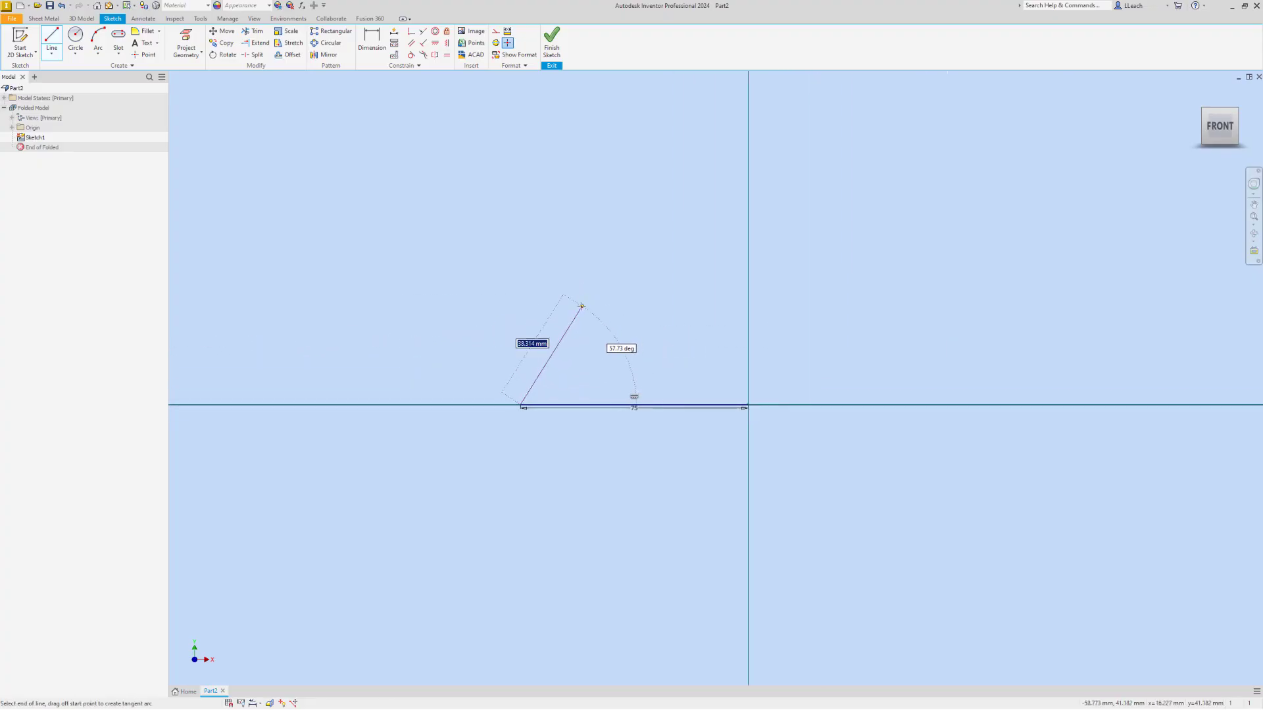
{"action": "scroll", "coordinate": [580, 291], "scroll_direction": "up", "scroll_amount": 2}
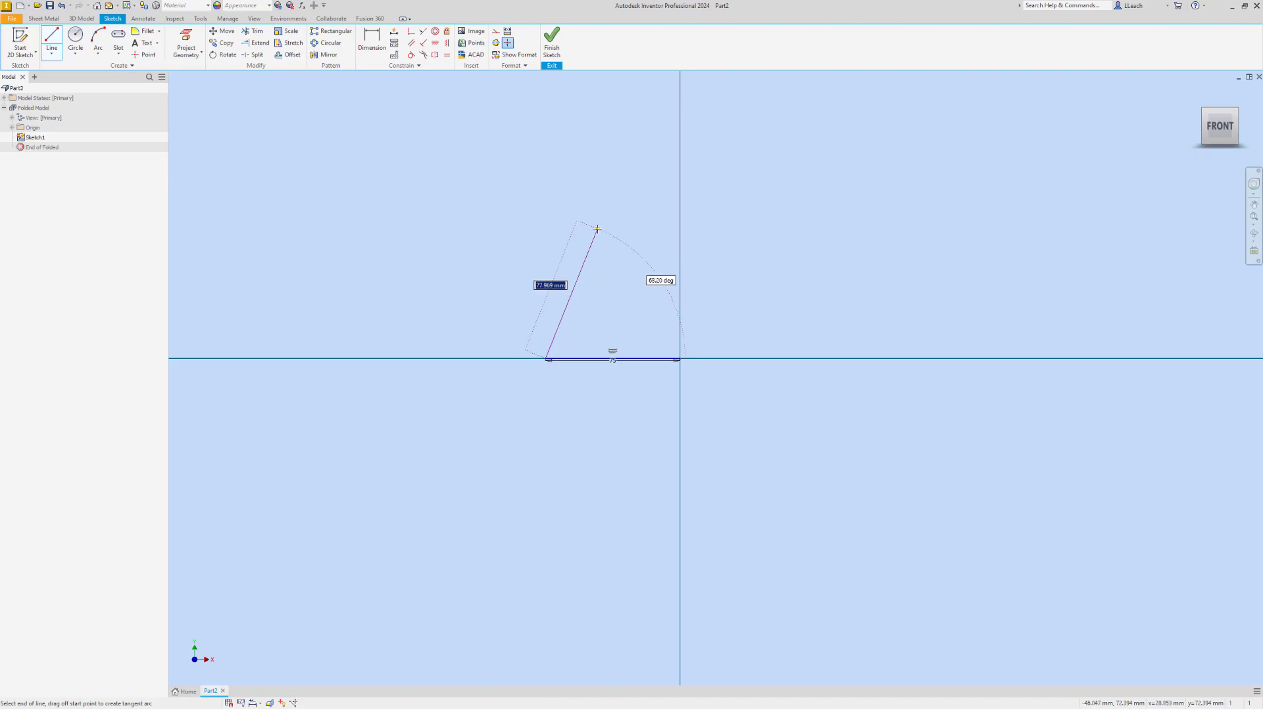
{"action": "type", "text": "80"}
{"action": "key", "text": "Tab"}
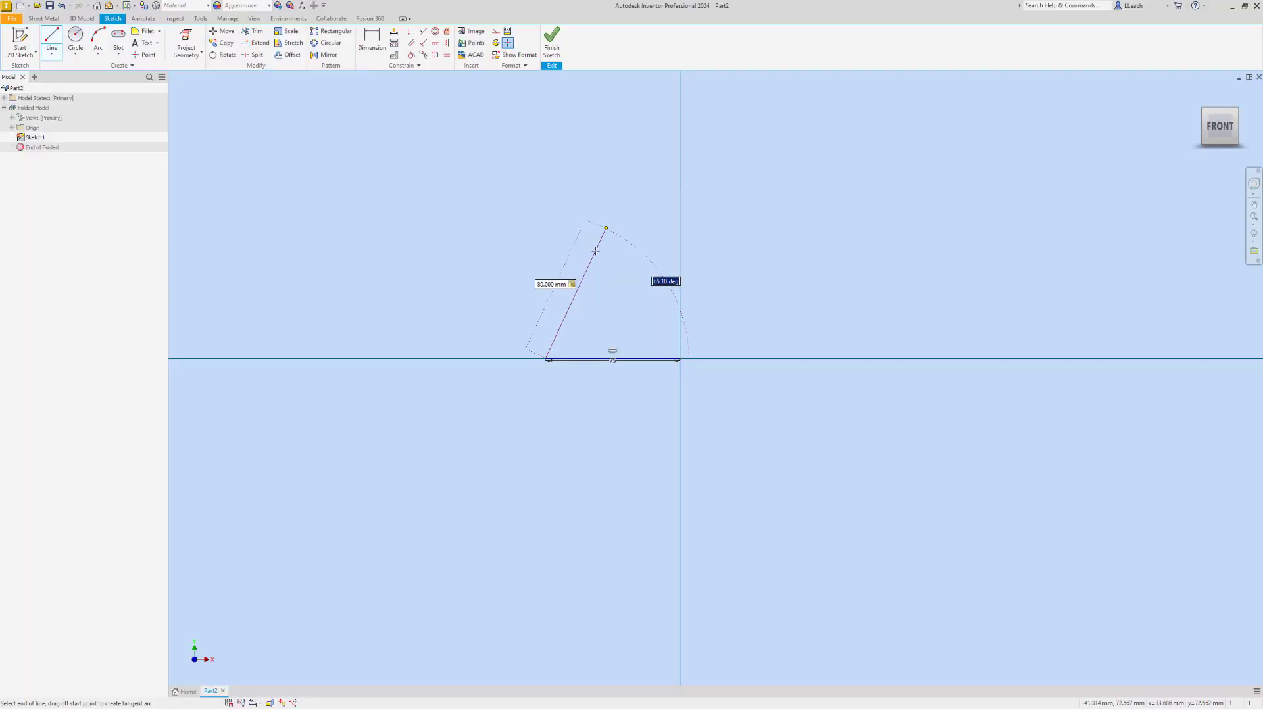
{"action": "type", "text": "65"}
{"action": "key", "text": "Return"}
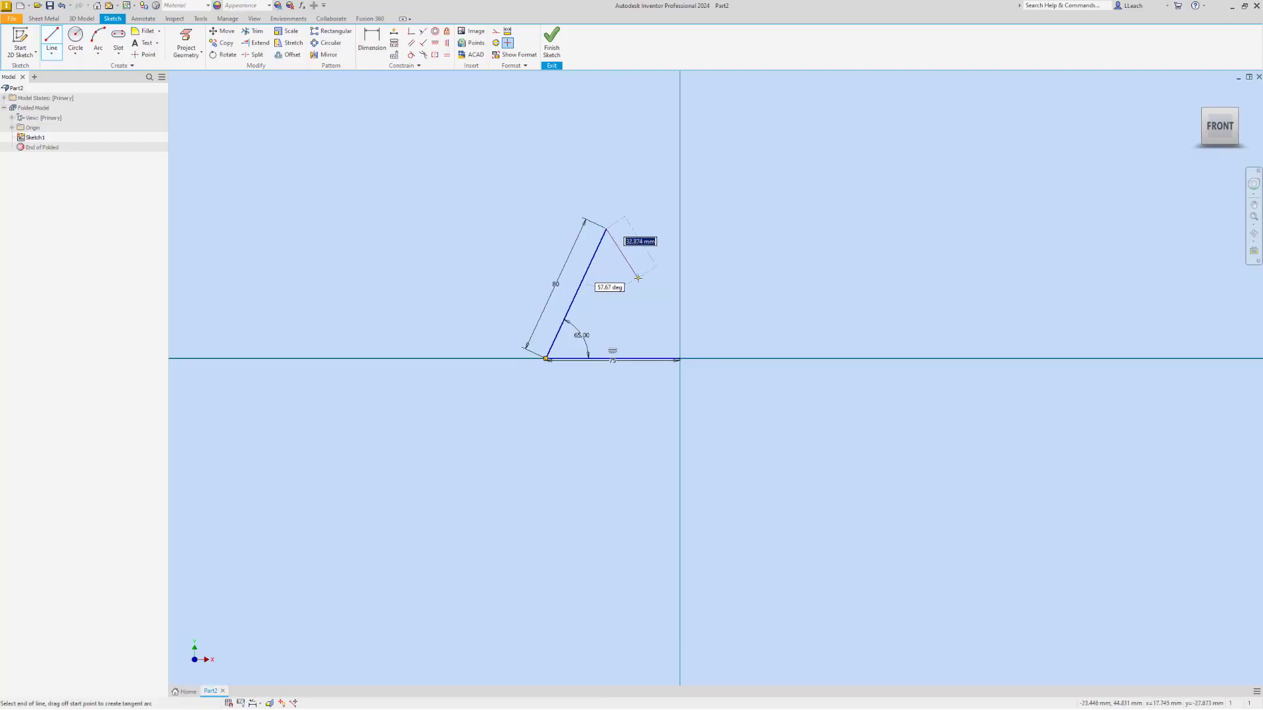
Add a 50 mm line descending from the profile's apex at 54 degrees to the 80 mm line
{"action": "type", "text": "50"}
{"action": "key", "text": "Tab"}
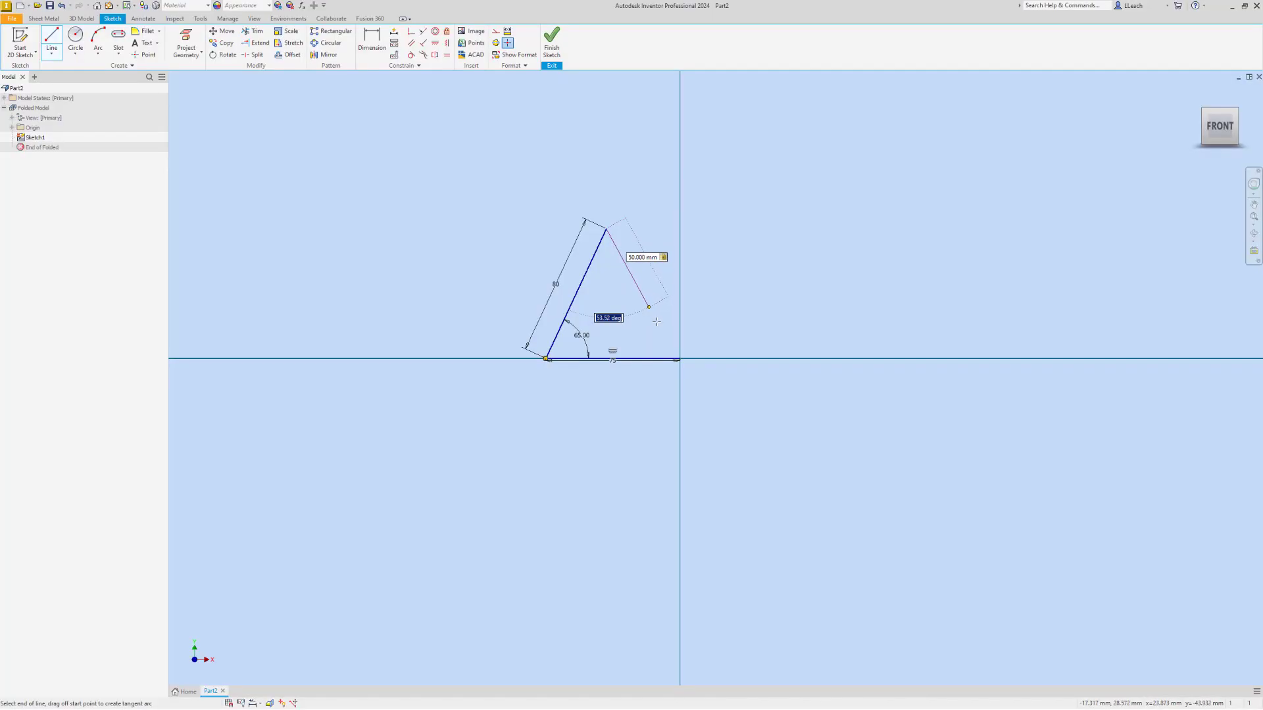
{"action": "type", "text": "54"}
{"action": "key", "text": "Tab"}
{"action": "key", "text": "Return"}
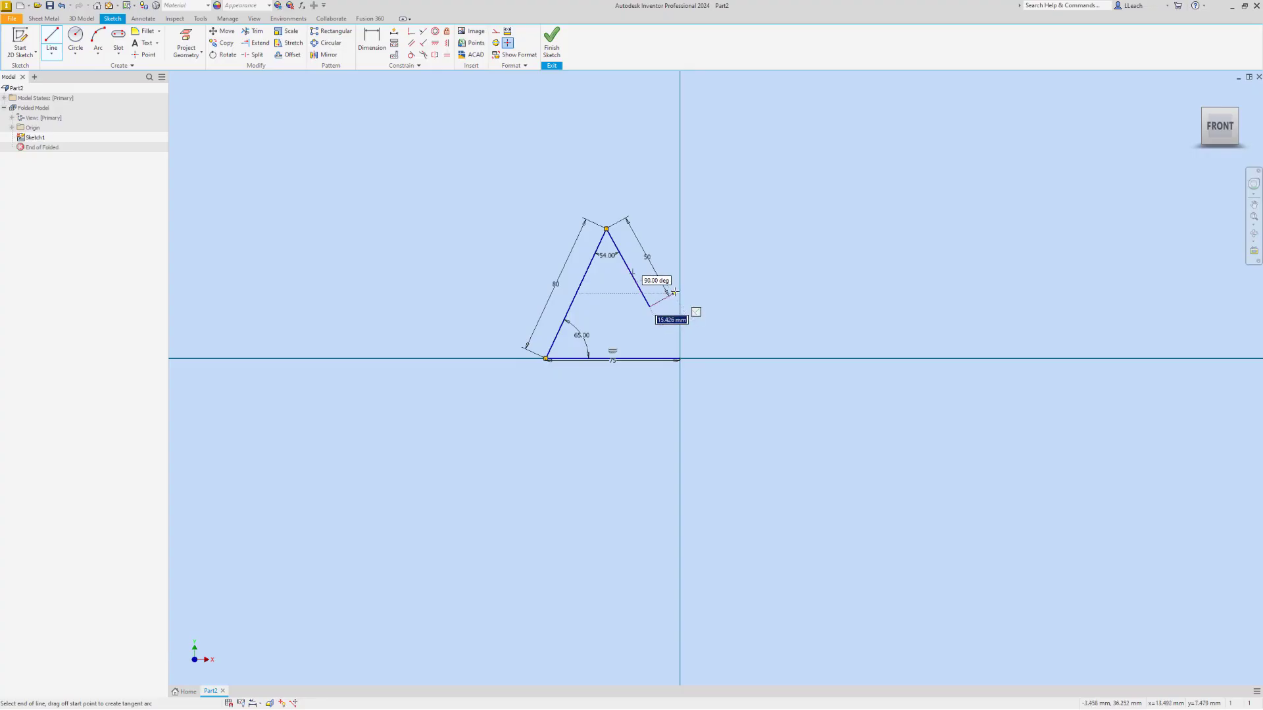
Add a 15 mm lip perpendicular to the lower end of the 50 mm line and finish the sketch
{"action": "type", "text": "15mm"}
{"action": "key", "text": "Return"}
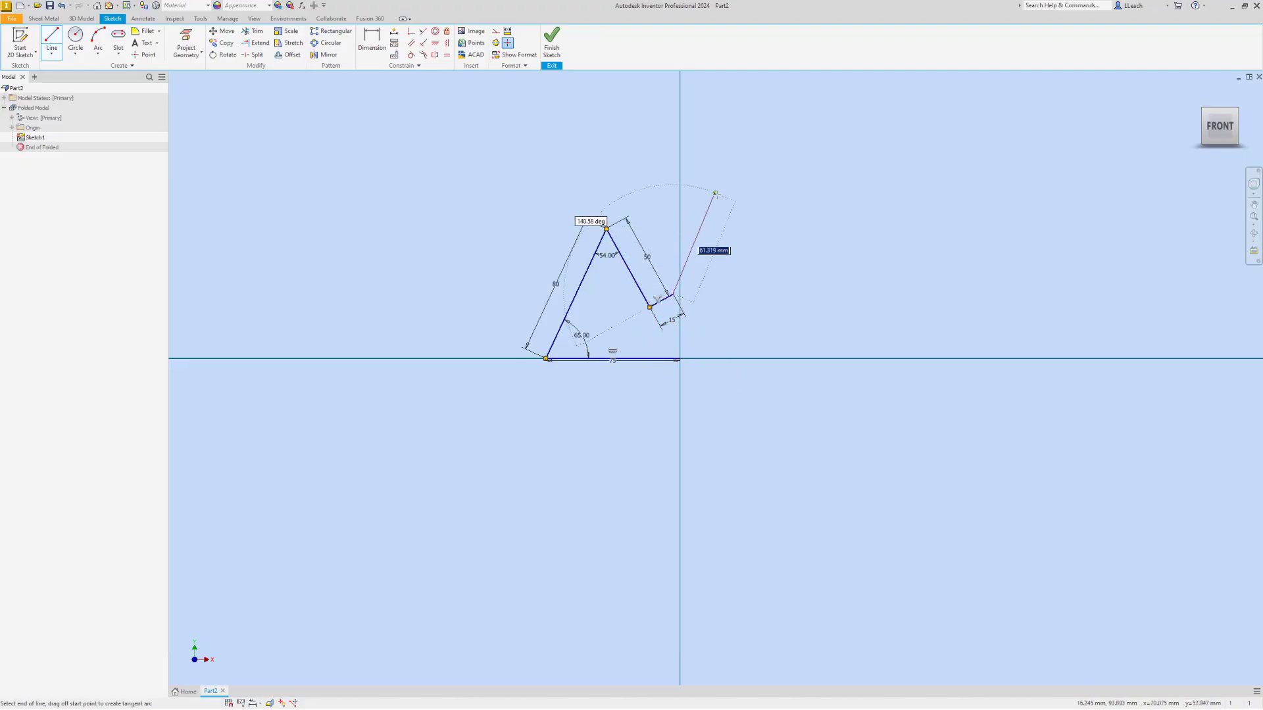
{"action": "right_click", "coordinate": [721, 206]}
{"action": "left_click", "coordinate": [758, 204]}
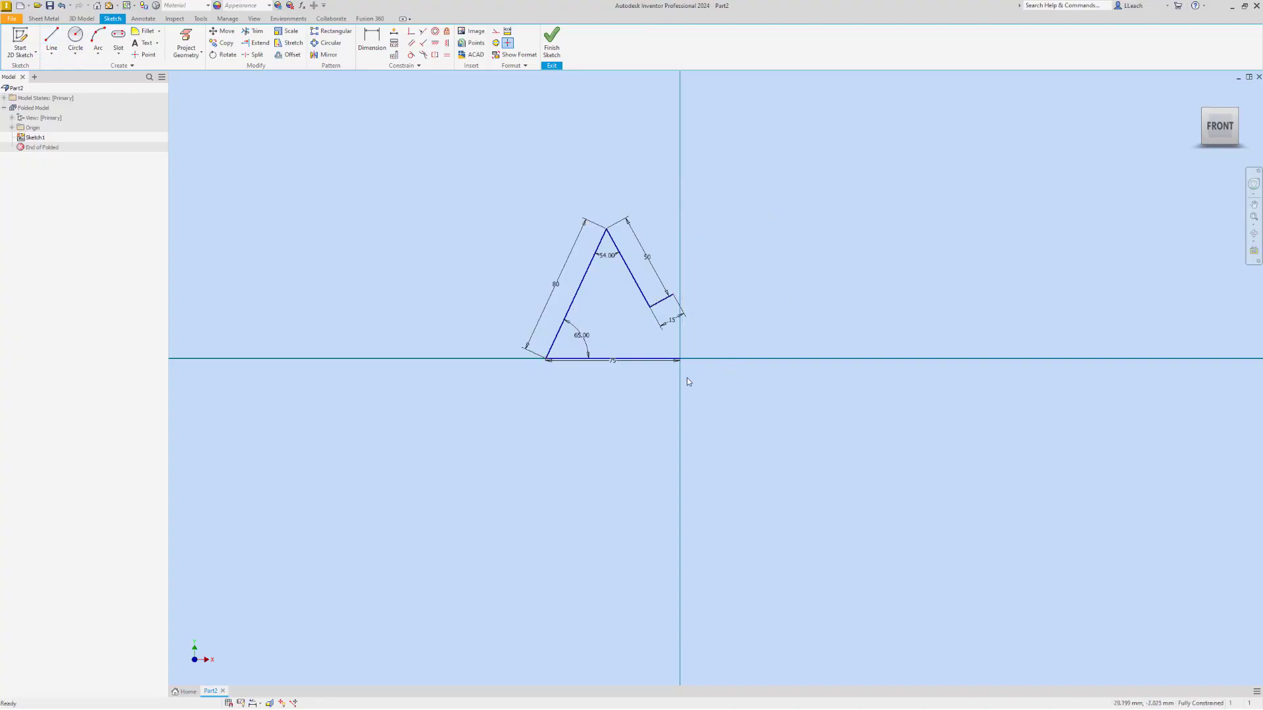
{"action": "left_click", "coordinate": [552, 50]}
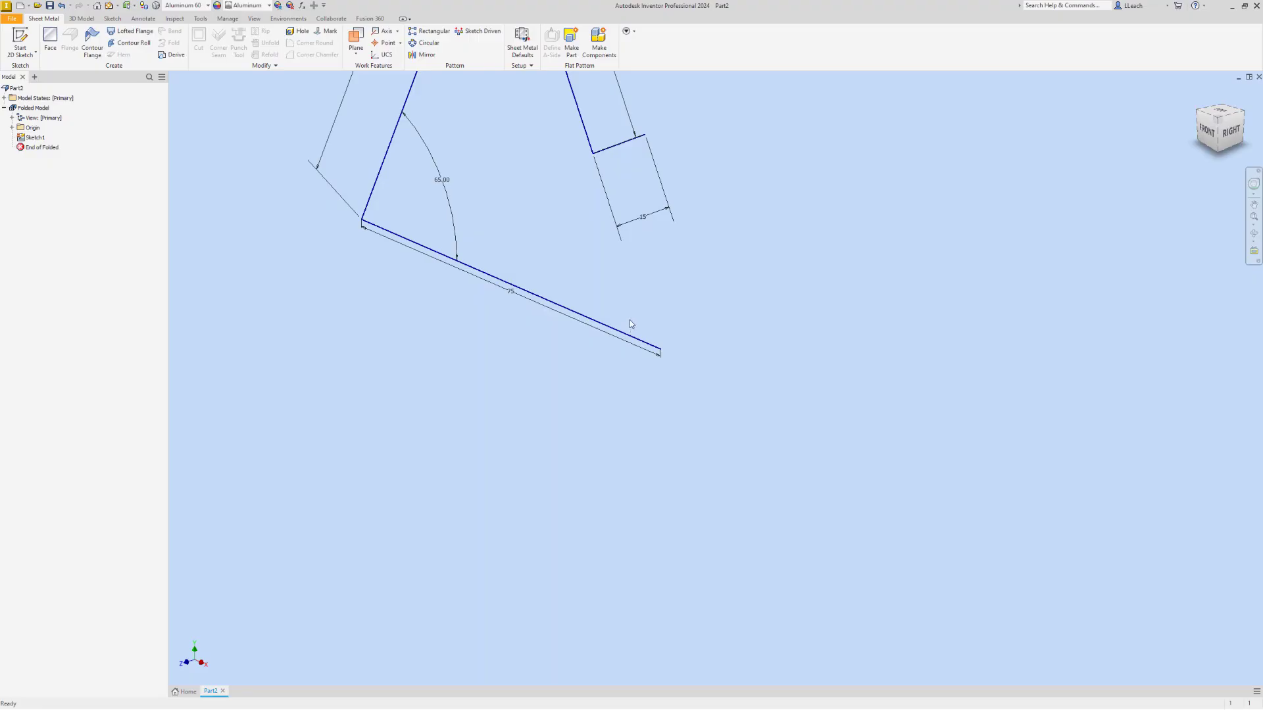
Start a contour flange from the open profile and offset the sheet thickness to the outer side of the base and back leg
{"action": "mouse_move", "coordinate": [586, 226]}
{"action": "middle_mouse_down"}
{"action": "mouse_move", "coordinate": [598, 333]}
{"action": "mouse_move", "coordinate": [580, 357]}
{"action": "mouse_move", "coordinate": [577, 330]}
{"action": "mouse_move", "coordinate": [583, 338]}
{"action": "middle_mouse_up"}
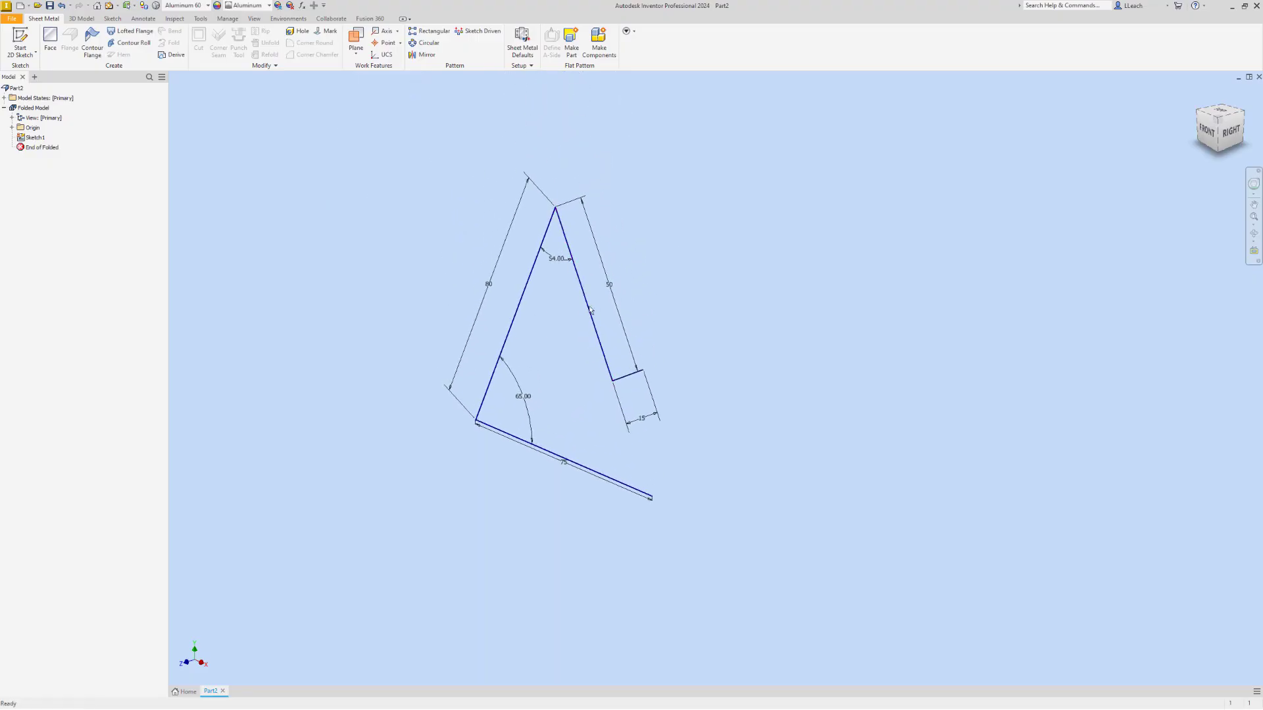
{"action": "left_click", "coordinate": [99, 54]}
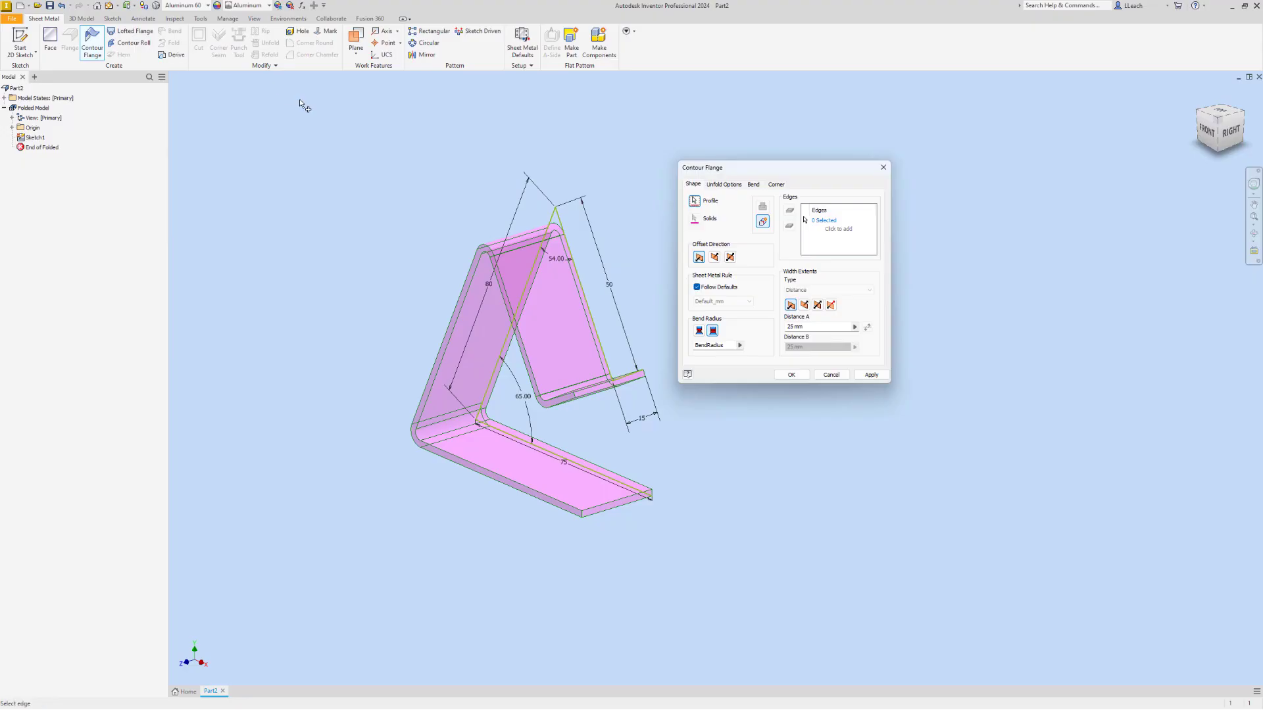
{"action": "left_click_drag", "start_coordinate": [761, 168], "coordinate": [803, 158]}
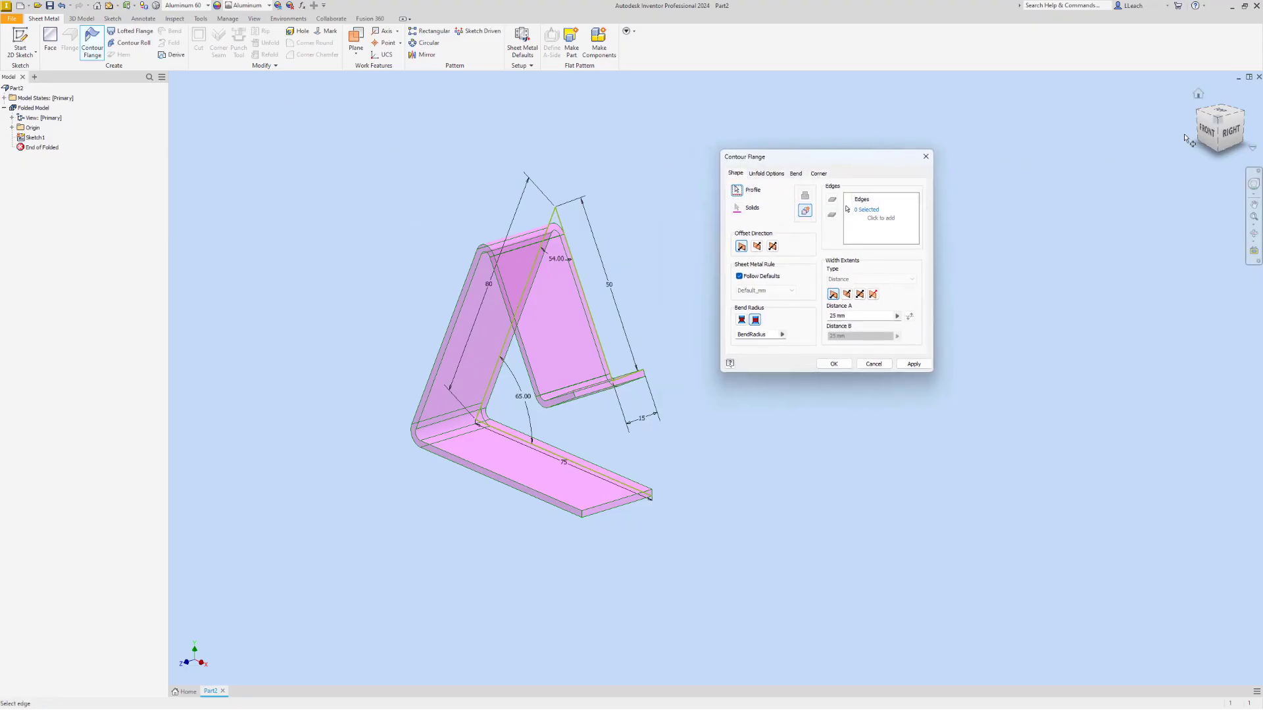
{"action": "left_click", "coordinate": [1206, 131]}
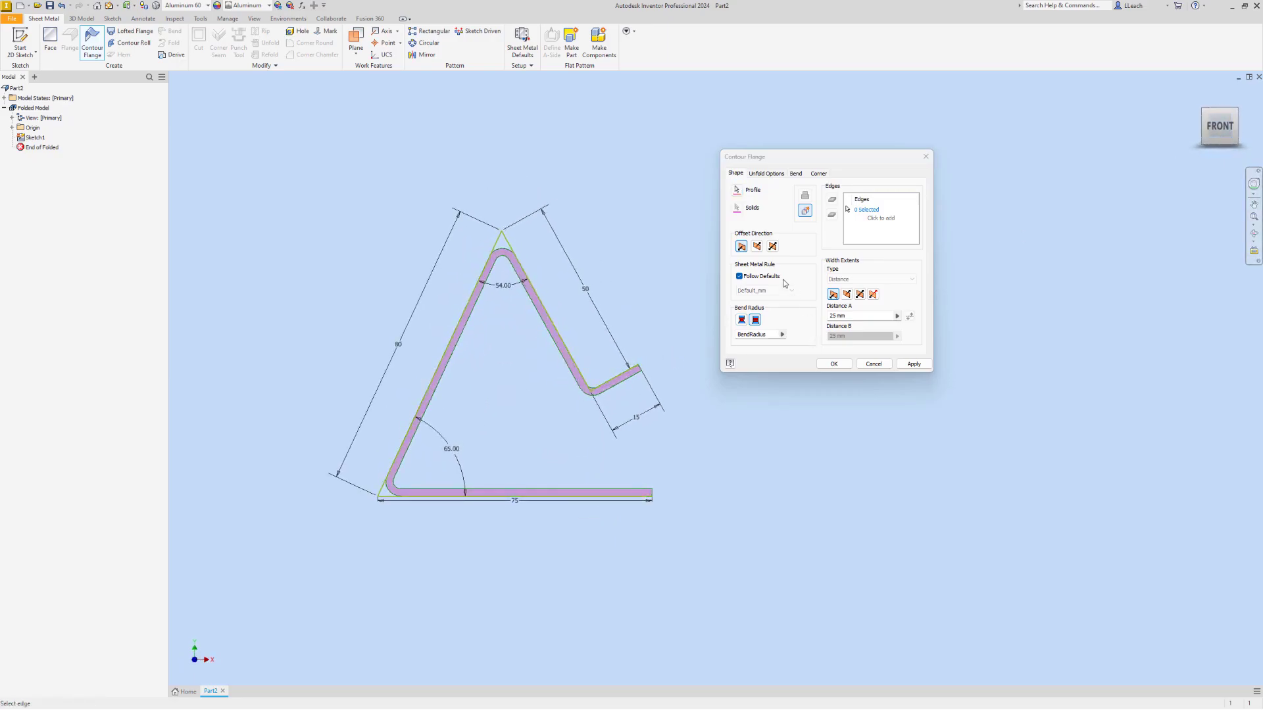
{"action": "scroll", "coordinate": [501, 336], "scroll_direction": "down", "scroll_amount": 5}
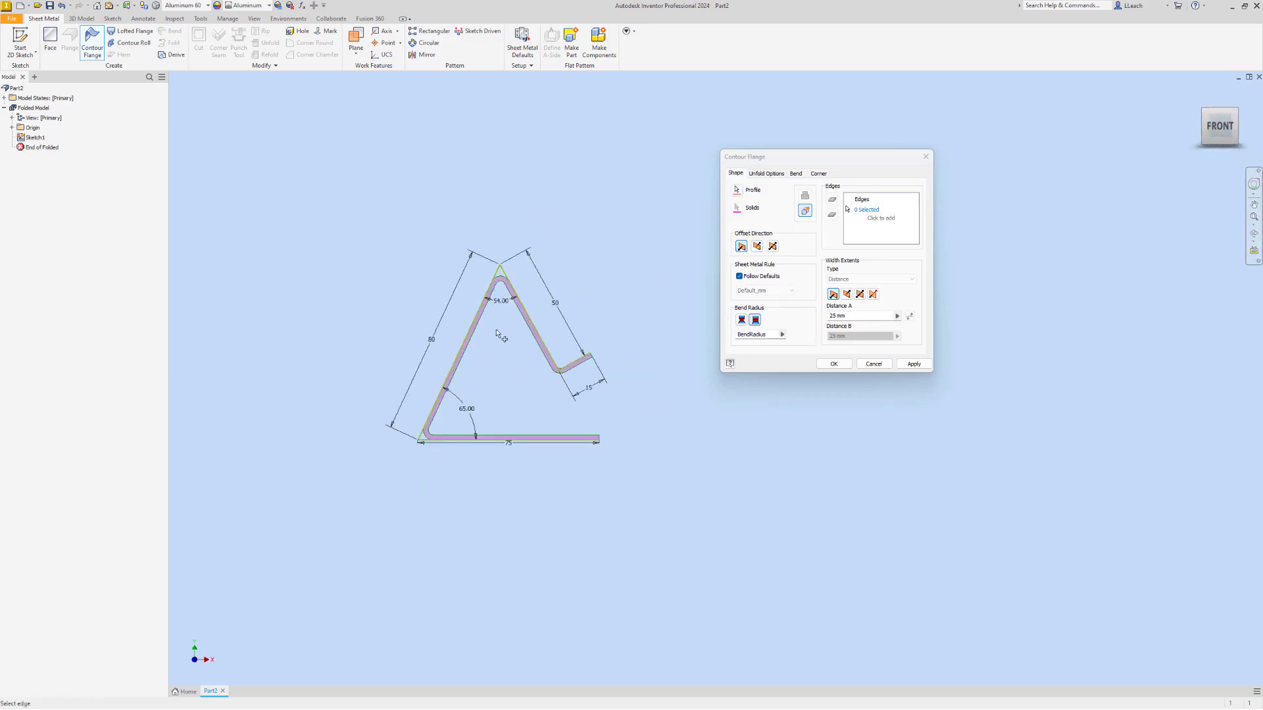
{"action": "scroll", "coordinate": [498, 333], "scroll_direction": "up", "scroll_amount": 5}
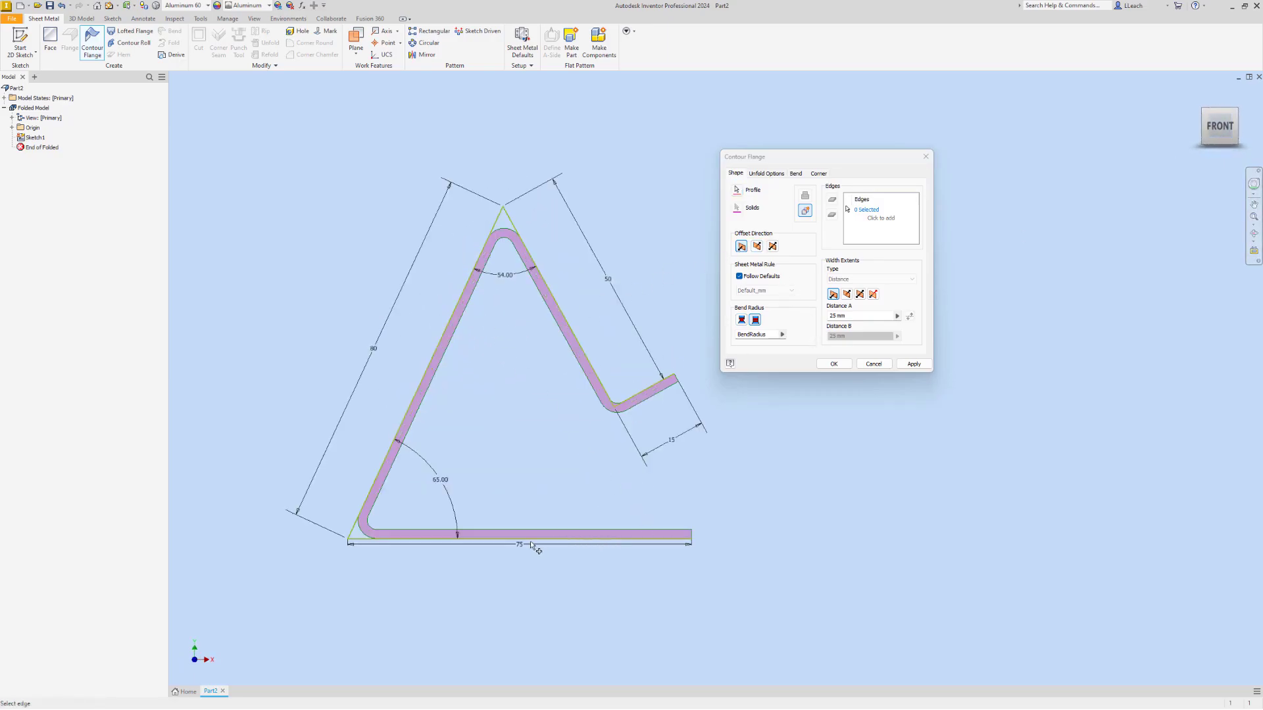
{"action": "left_click", "coordinate": [742, 247]}
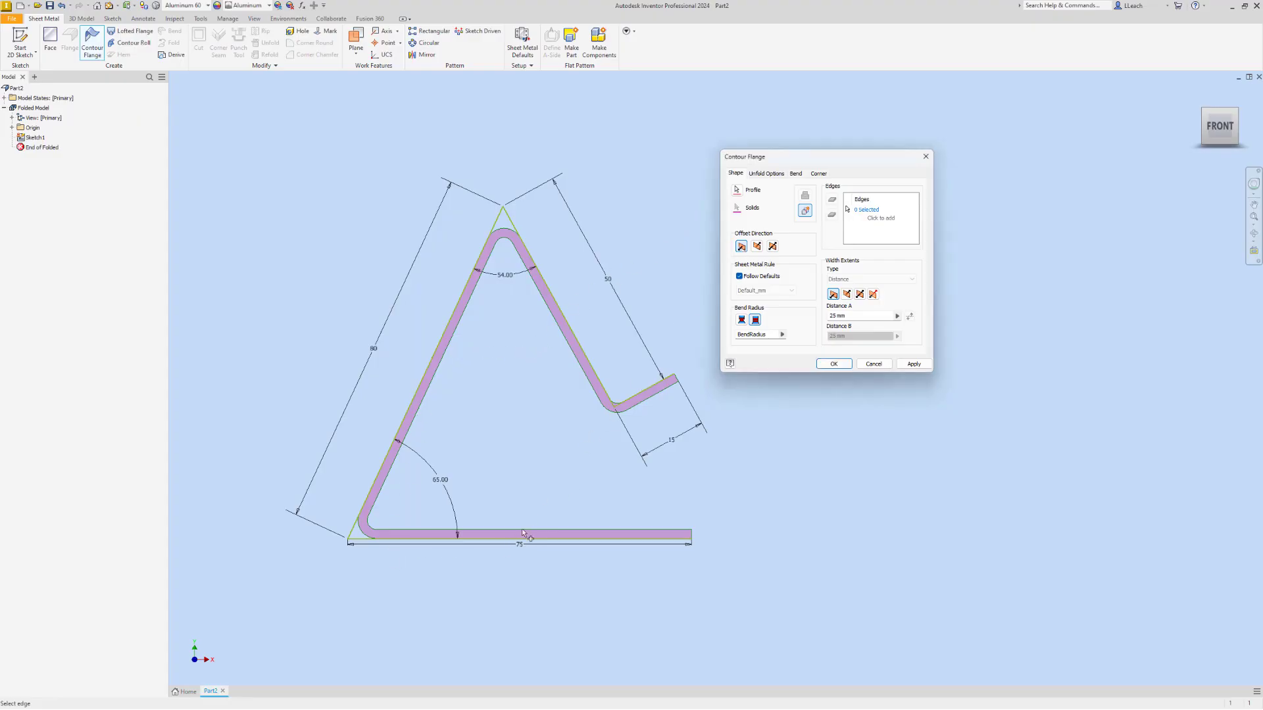
{"action": "left_click", "coordinate": [757, 247]}
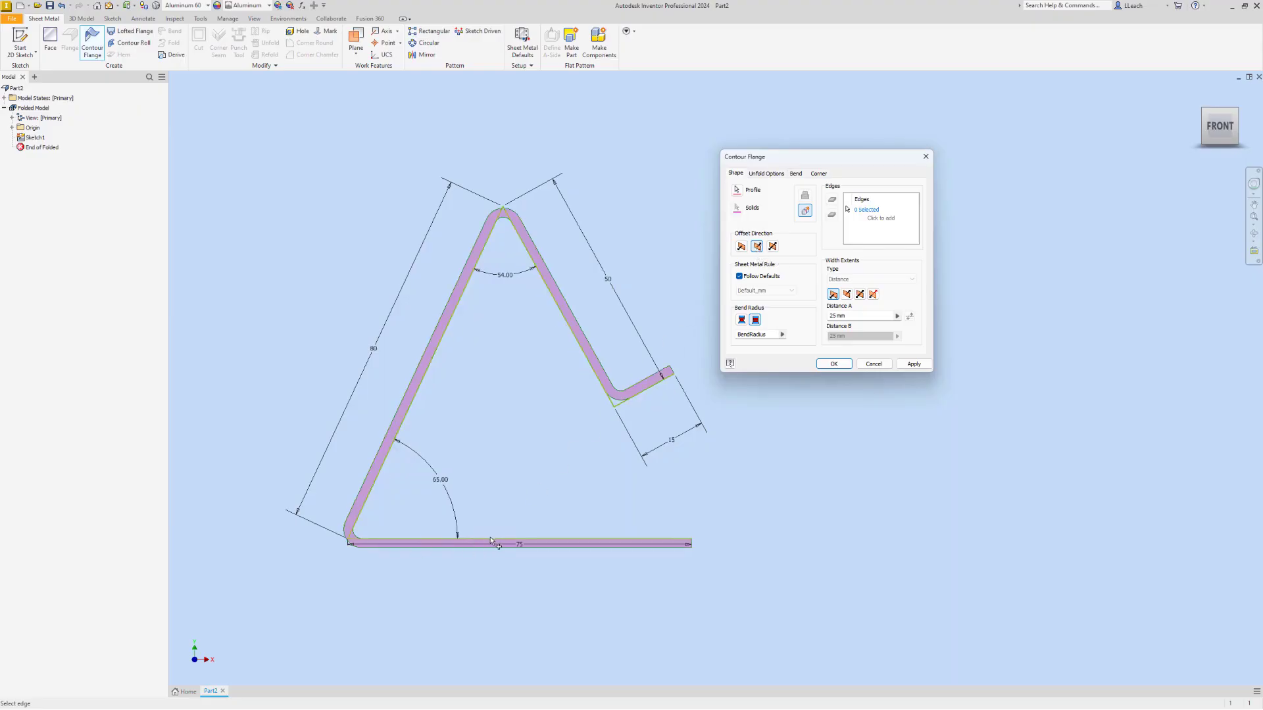
{"action": "left_click", "coordinate": [773, 247]}
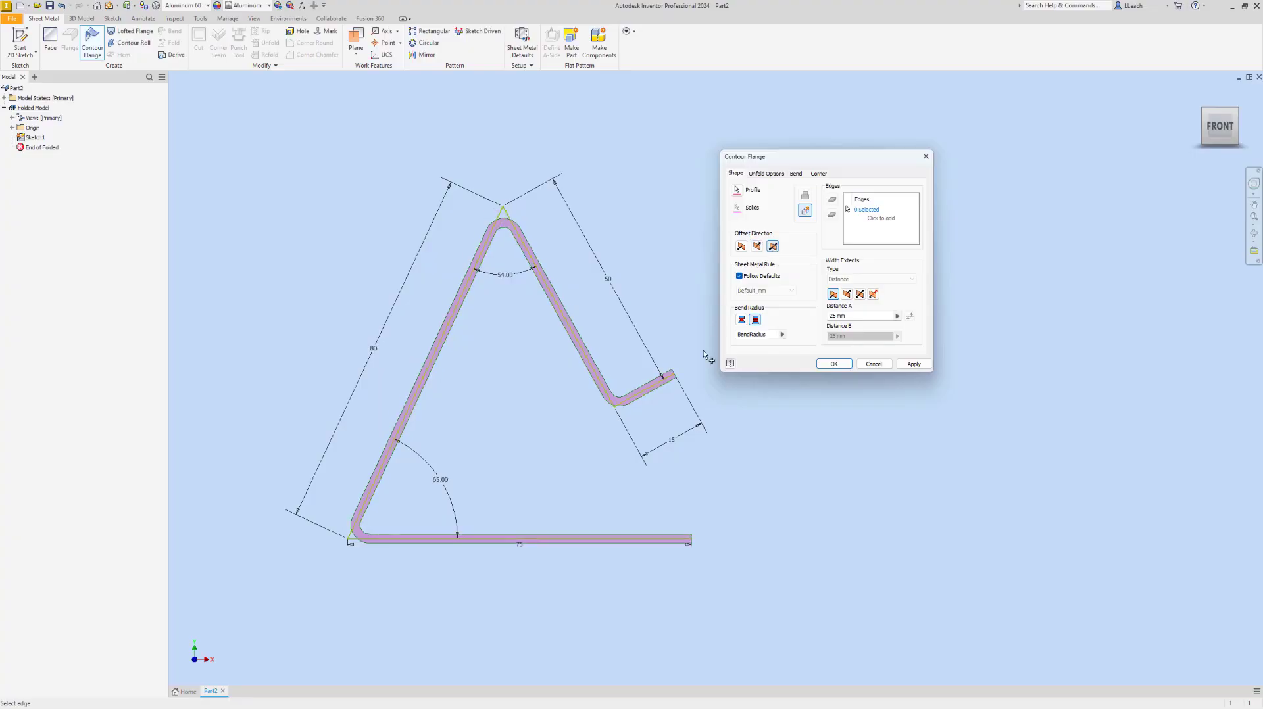
{"action": "left_click", "coordinate": [757, 246]}
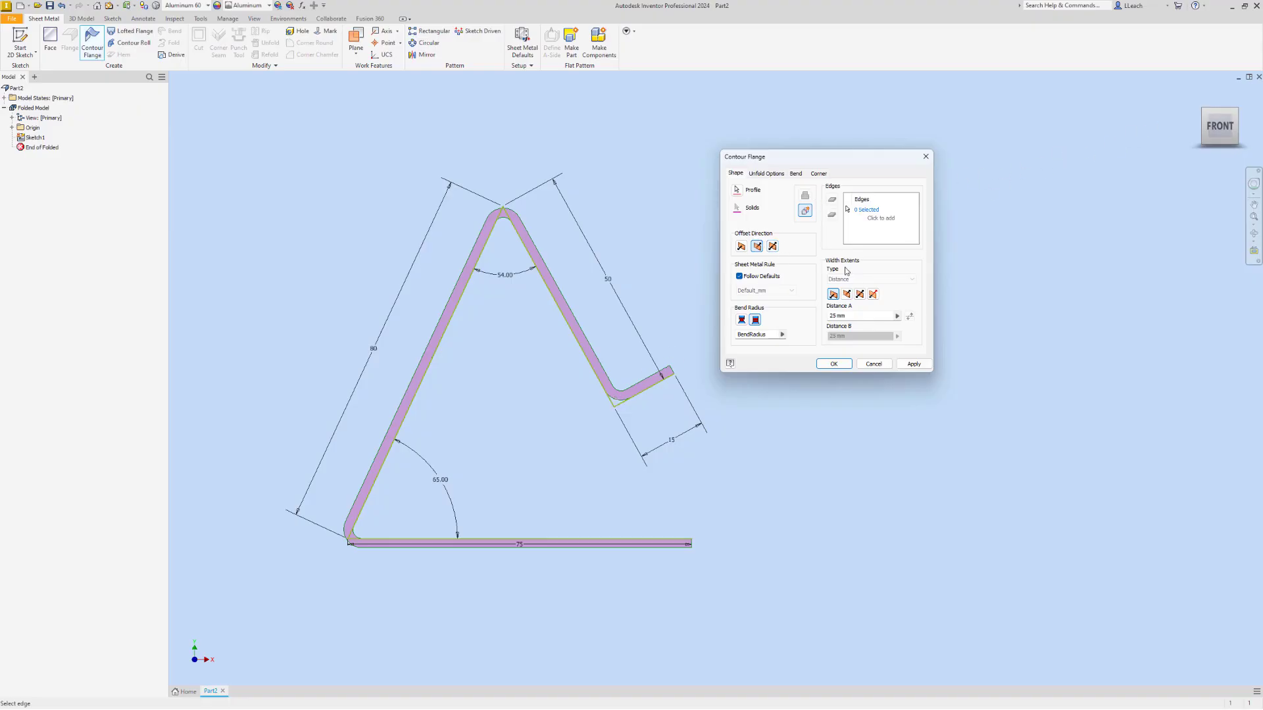
Set the contour flange's width to 62.5 mm, distributed symmetrically about the sketch plane, and create the flange
{"action": "left_click", "coordinate": [853, 318]}
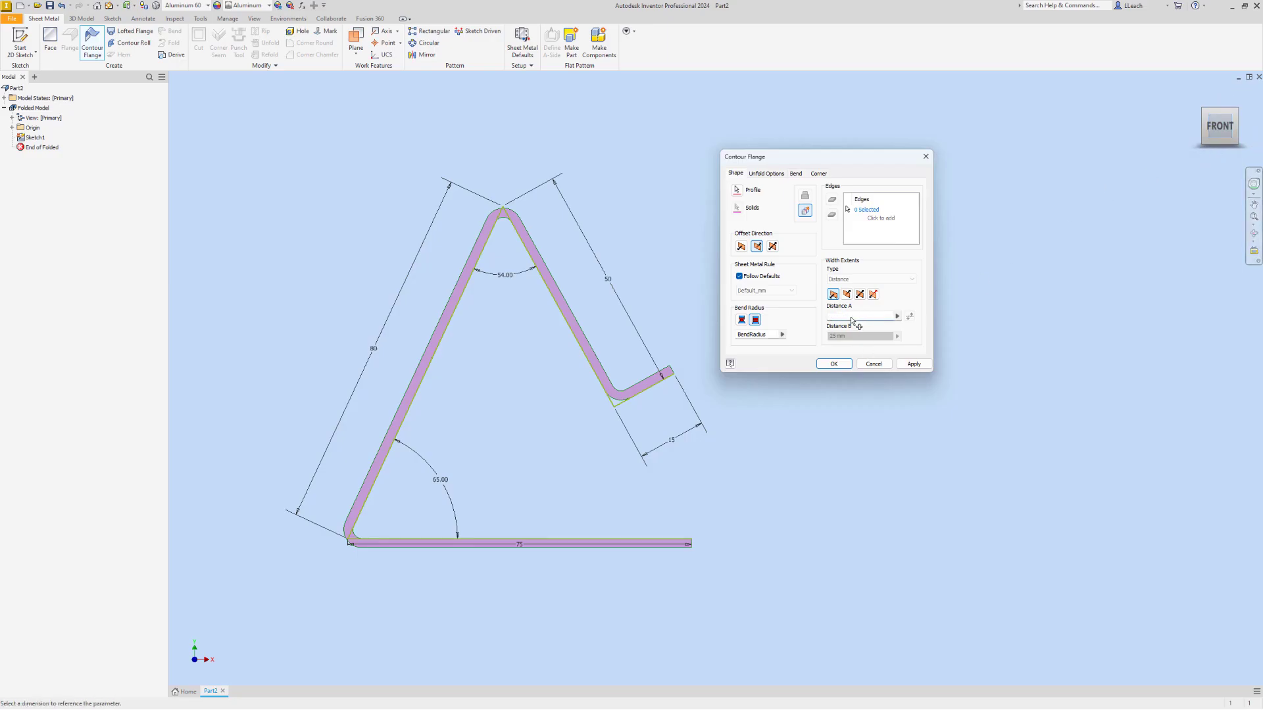
{"action": "left_click", "coordinate": [1234, 116]}
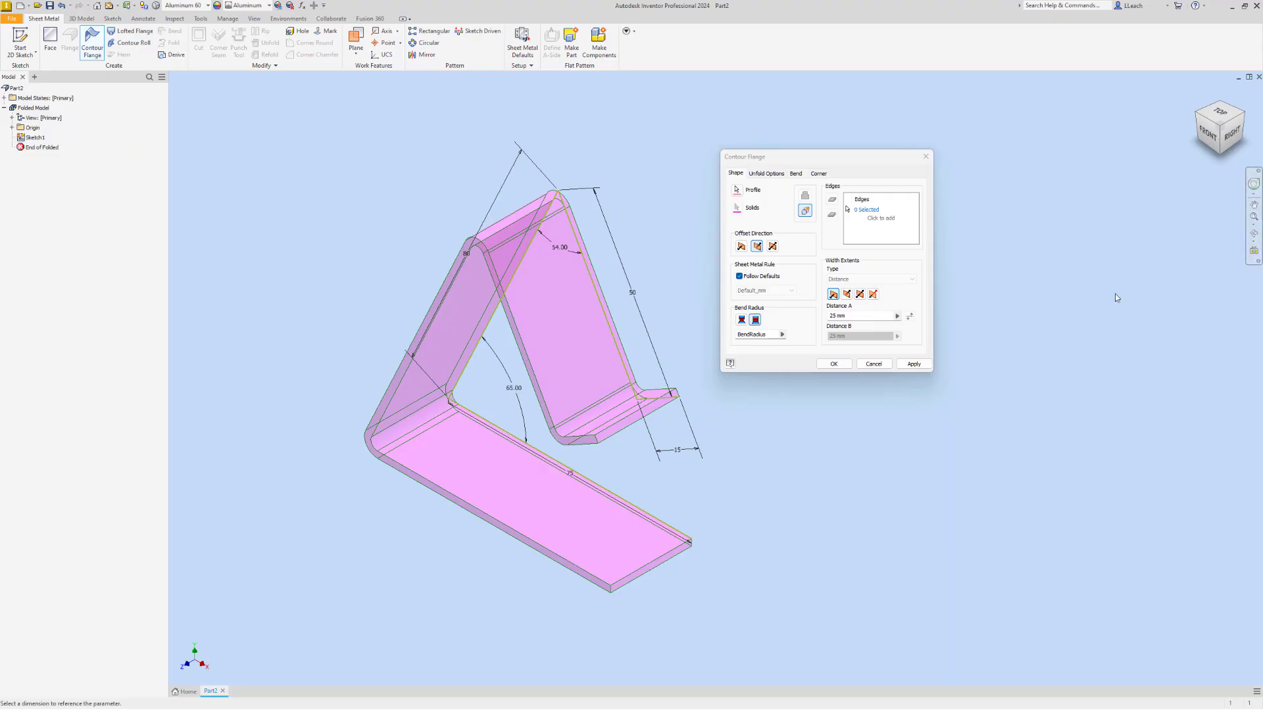
{"action": "left_click", "coordinate": [863, 317]}
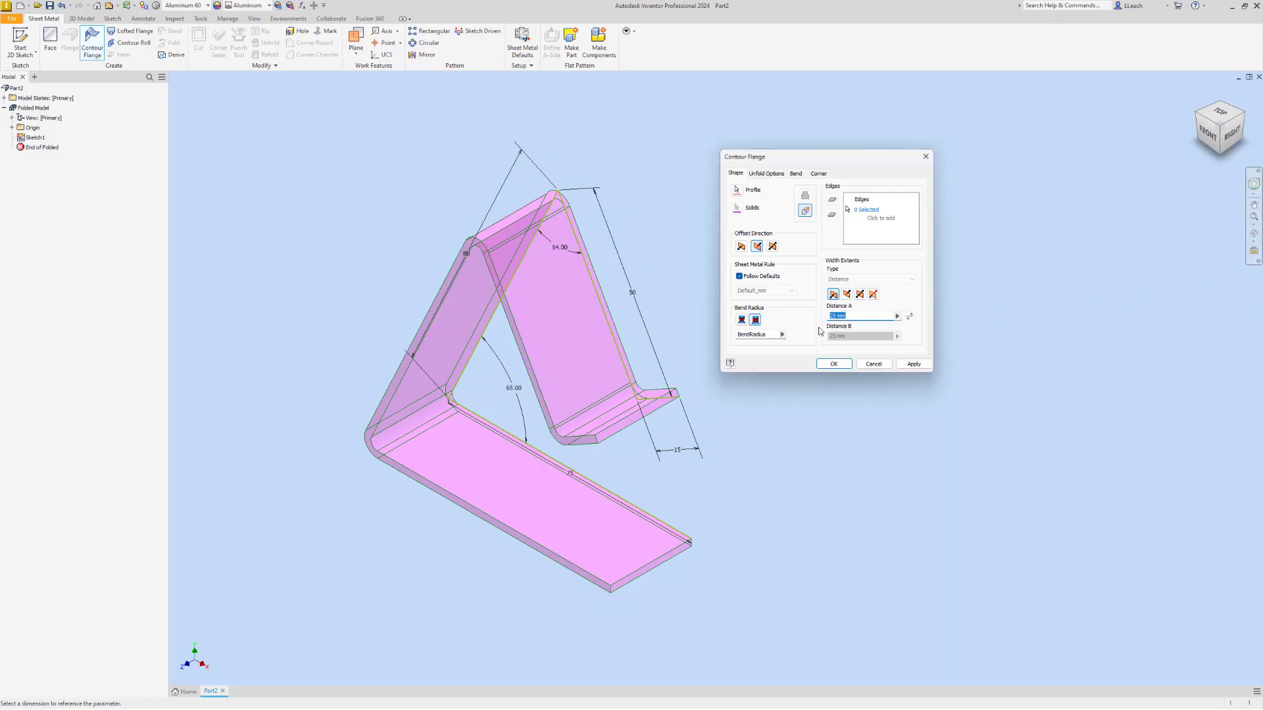
{"action": "type", "text": "62"}
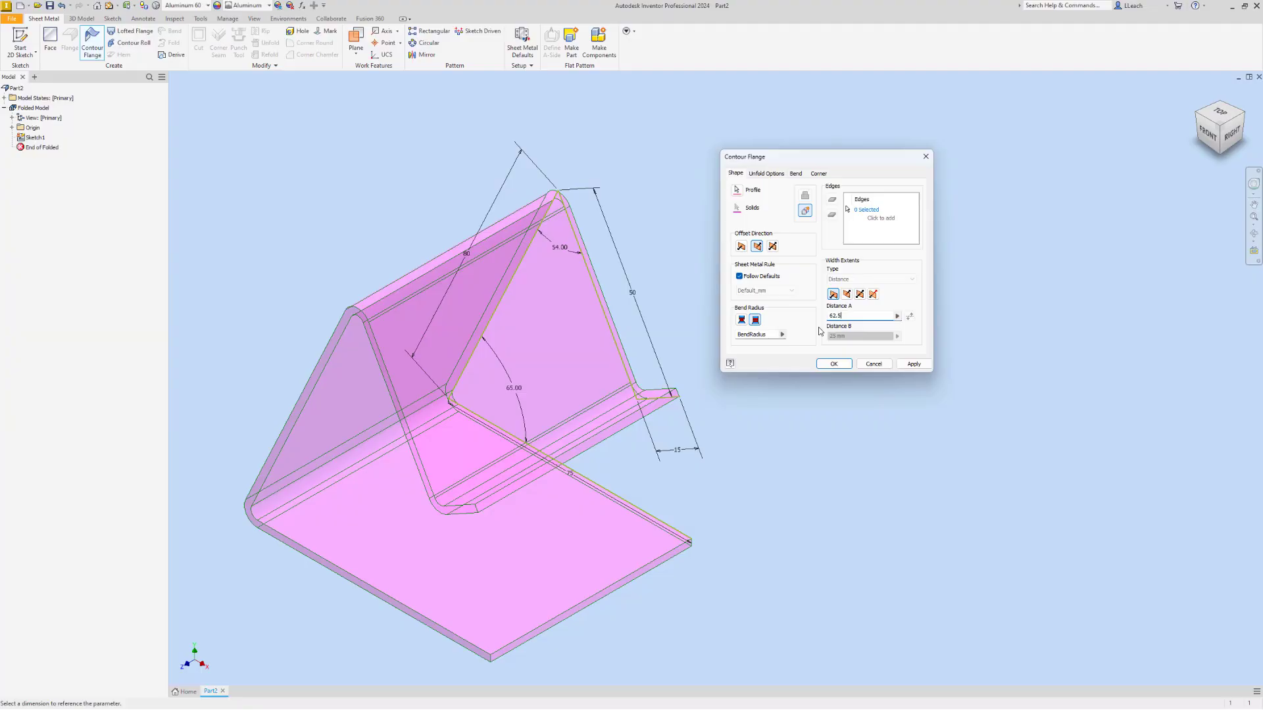
{"action": "type", "text": ".5"}
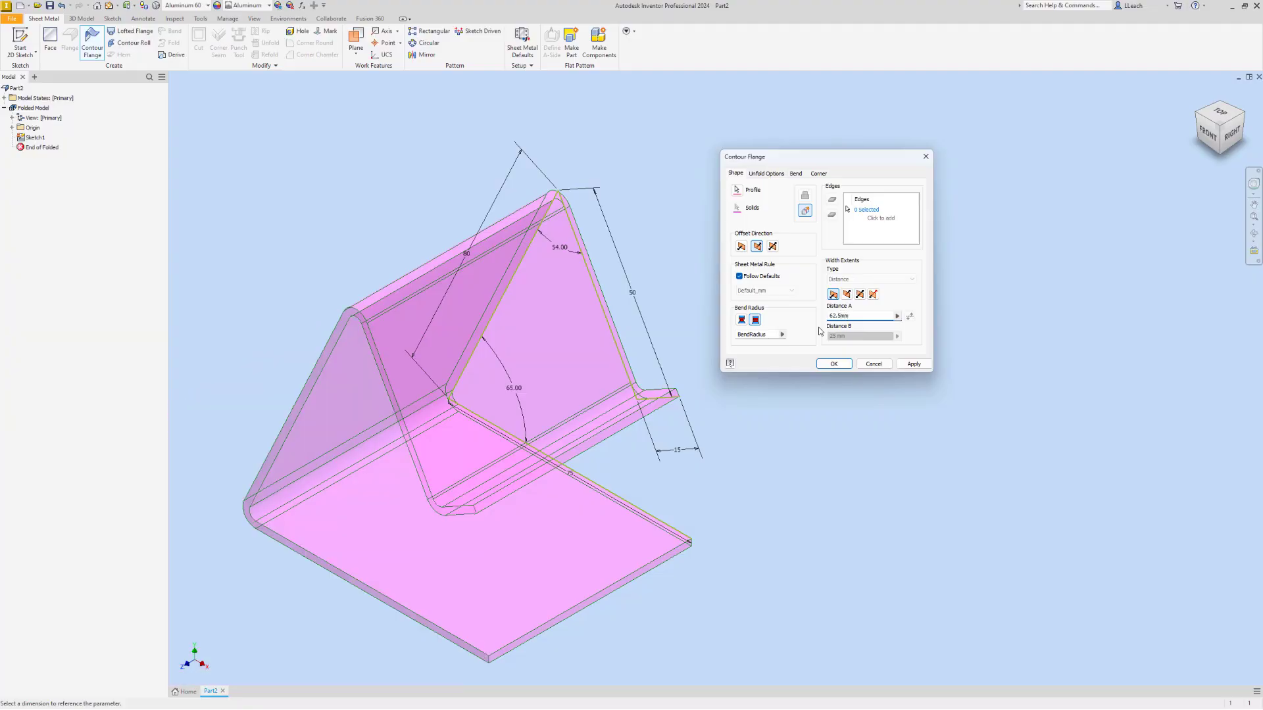
{"action": "type", "text": "mm"}
{"action": "left_click", "coordinate": [861, 296]}
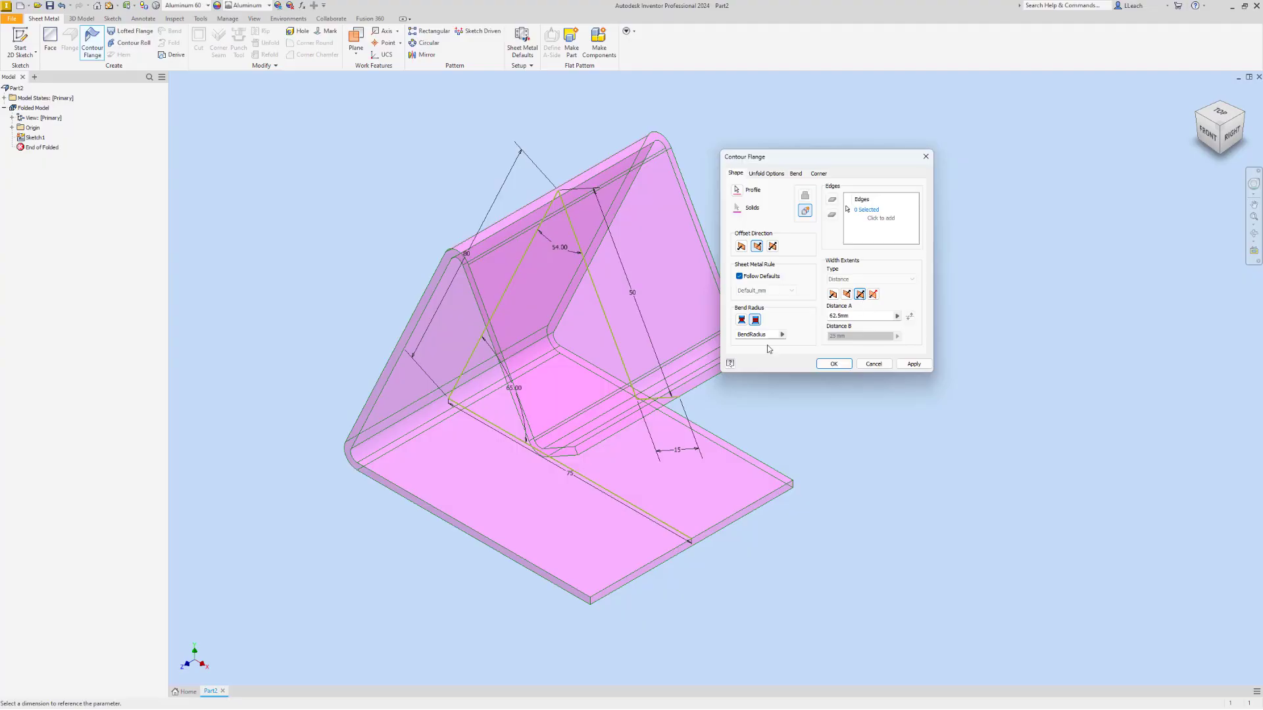
{"action": "left_click_drag", "start_coordinate": [875, 160], "coordinate": [931, 149]}
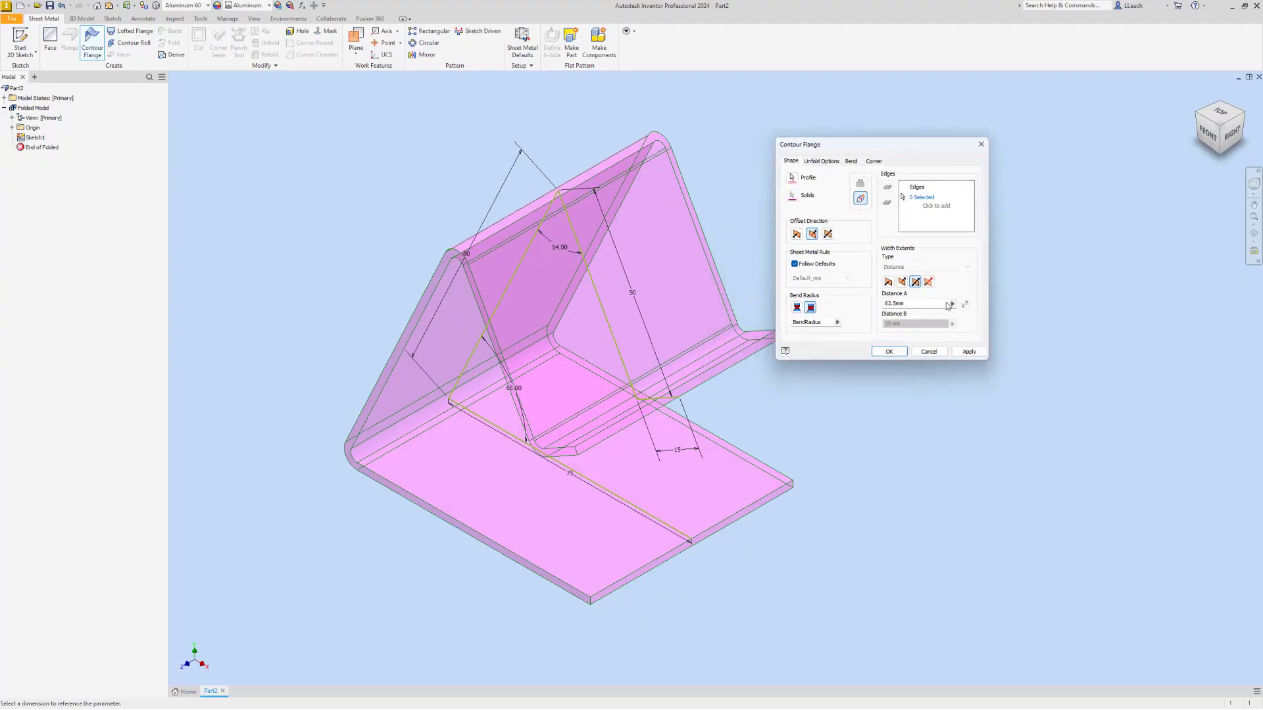
{"action": "left_click", "coordinate": [889, 352]}
{"action": "middle_click_drag", "start_coordinate": [886, 353], "coordinate": [911, 304]}
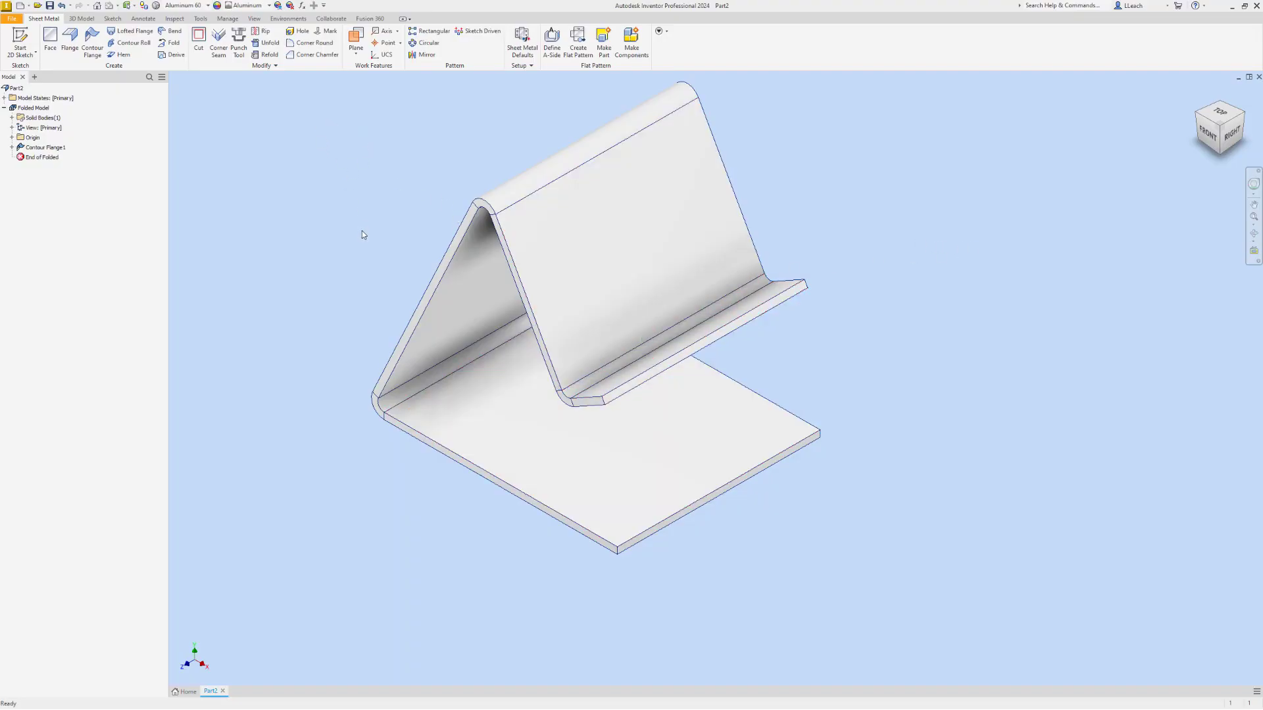
Round the two lip corners and the two free corners of the base plate with a 6 mm radius
{"action": "left_click", "coordinate": [309, 43]}
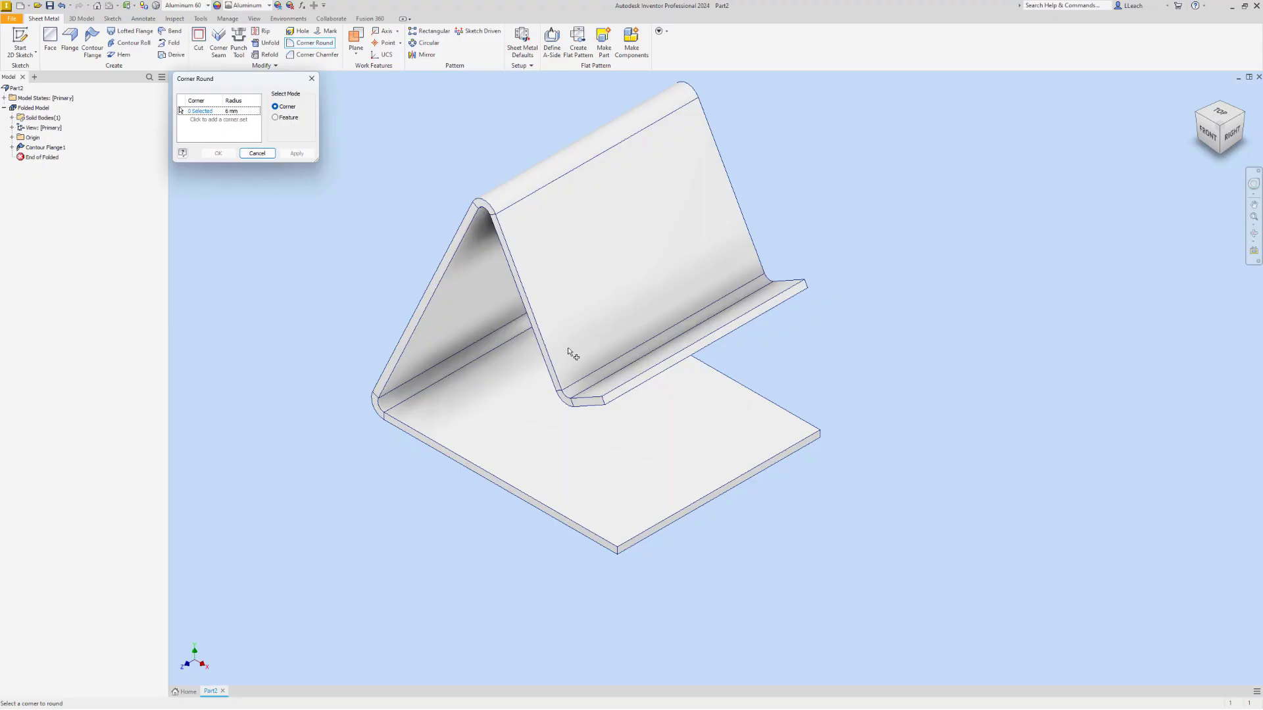
{"action": "scroll", "coordinate": [601, 398], "scroll_direction": "up", "scroll_amount": 3}
{"action": "left_click", "coordinate": [606, 406]}
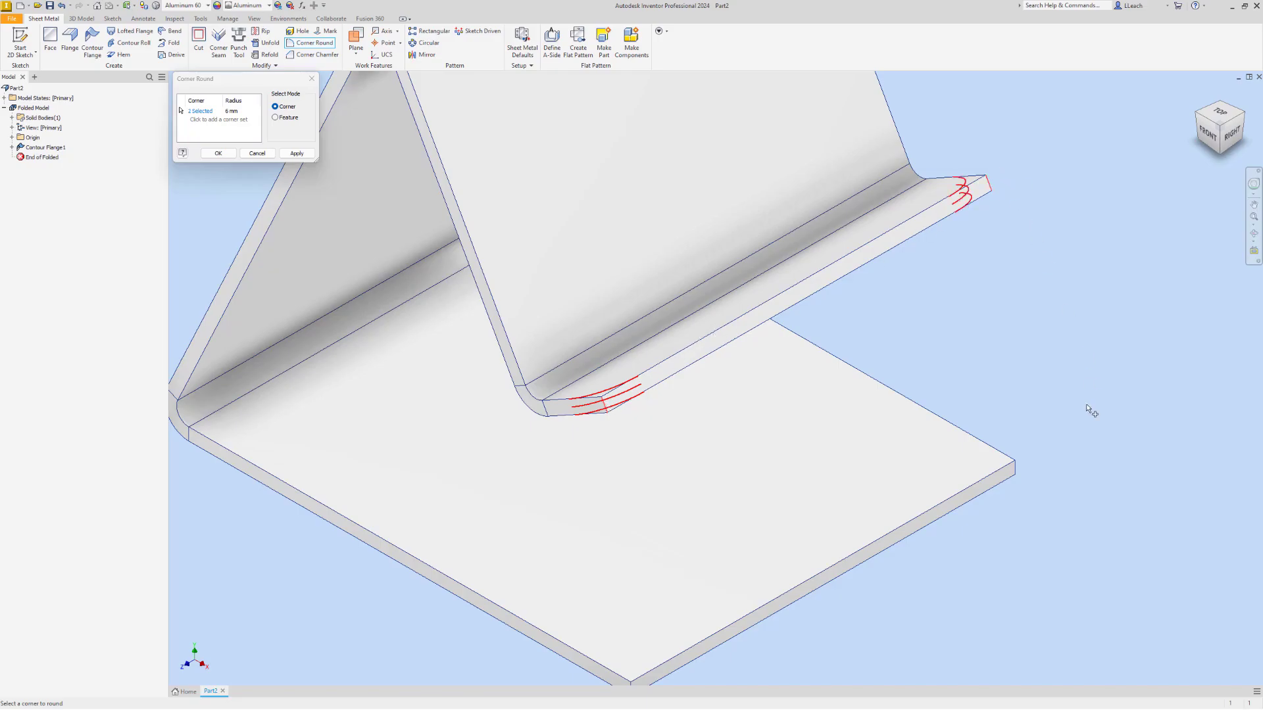
{"action": "middle_click_drag", "start_coordinate": [689, 661], "coordinate": [672, 590]}
{"action": "left_click", "coordinate": [642, 604]}
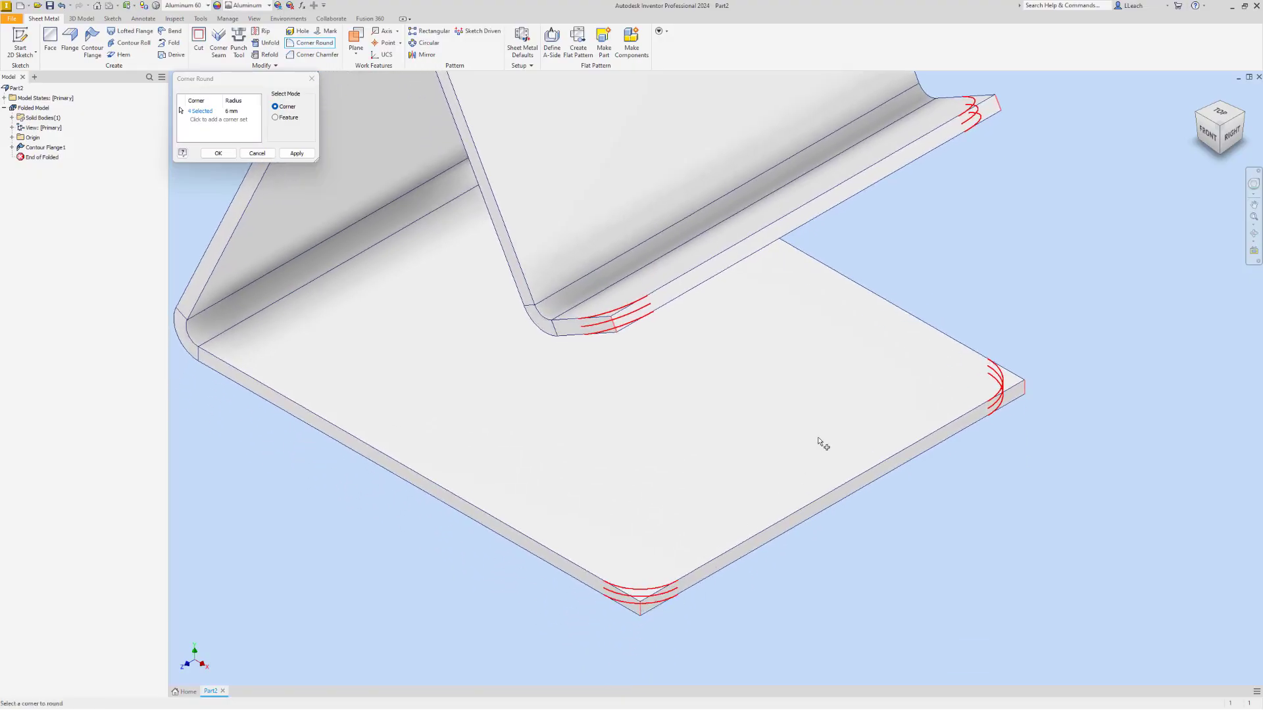
{"action": "scroll", "coordinate": [861, 341], "scroll_direction": "down", "scroll_amount": 3}
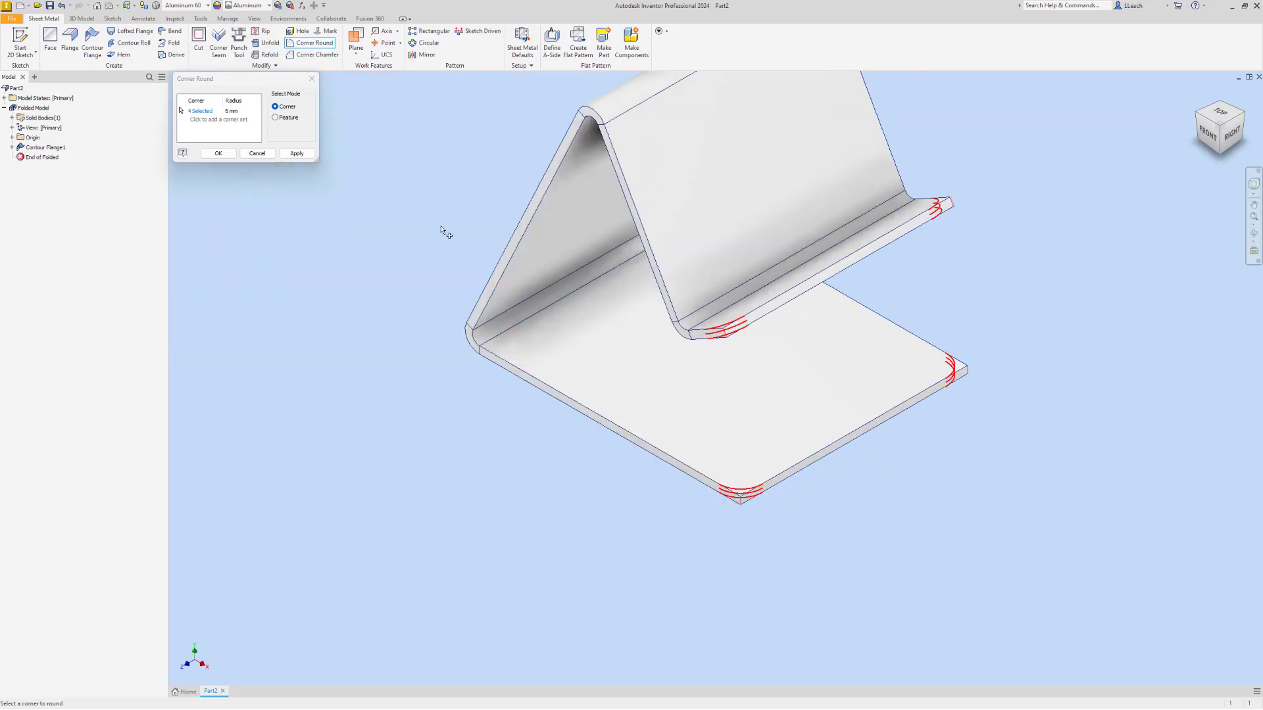
{"action": "left_click", "coordinate": [304, 158]}
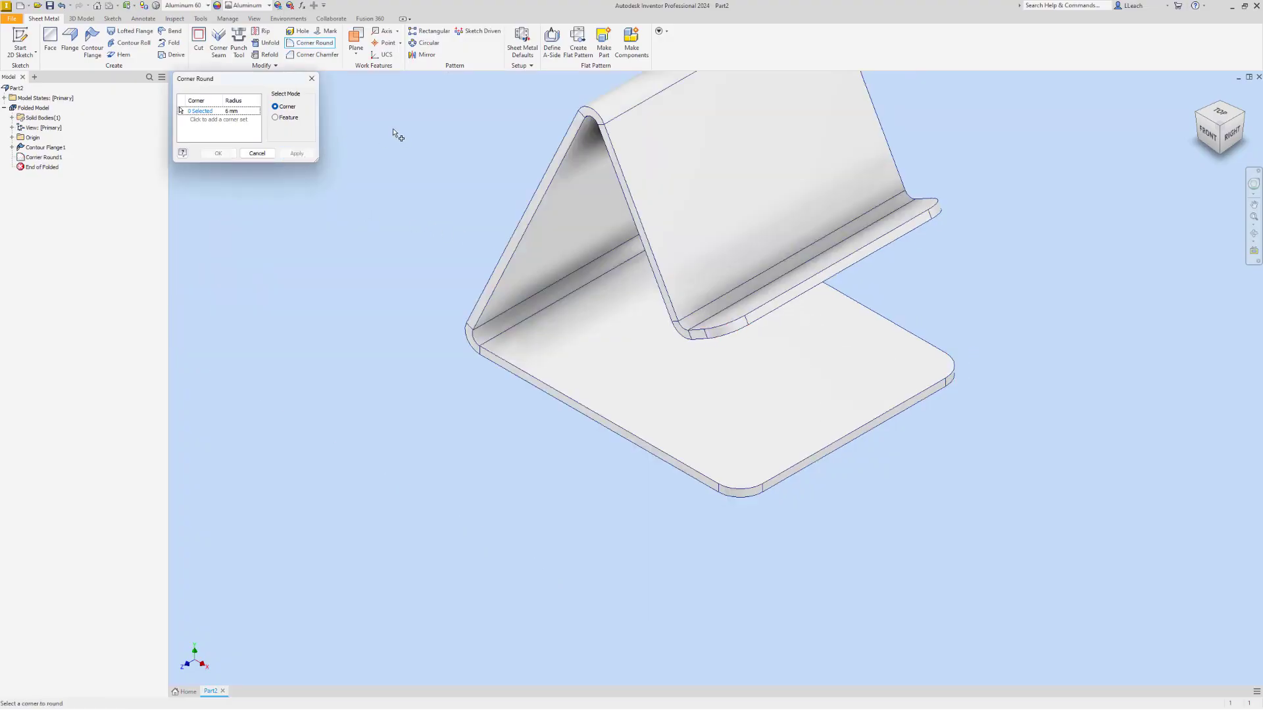
{"action": "left_click", "coordinate": [312, 79]}
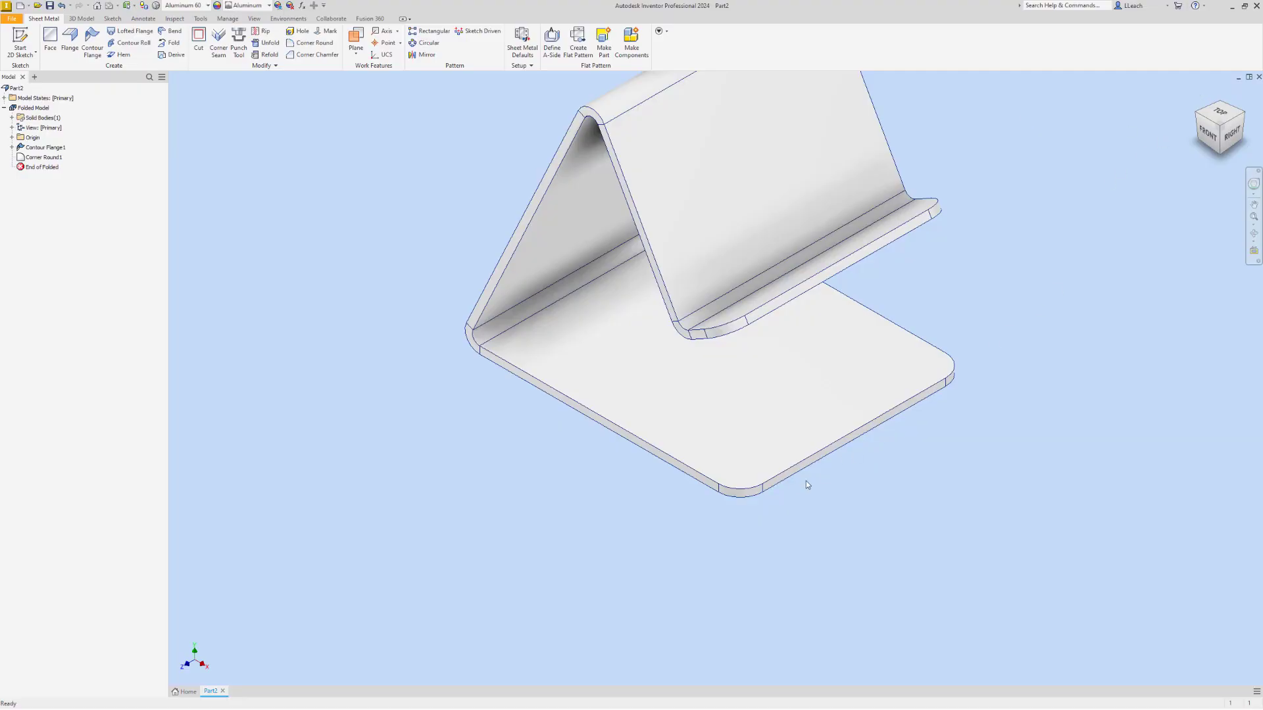
Start a 2D sketch on the outer face of the sloping 80 mm back leg
{"action": "middle_click_drag", "start_coordinate": [992, 387], "coordinate": [950, 440]}
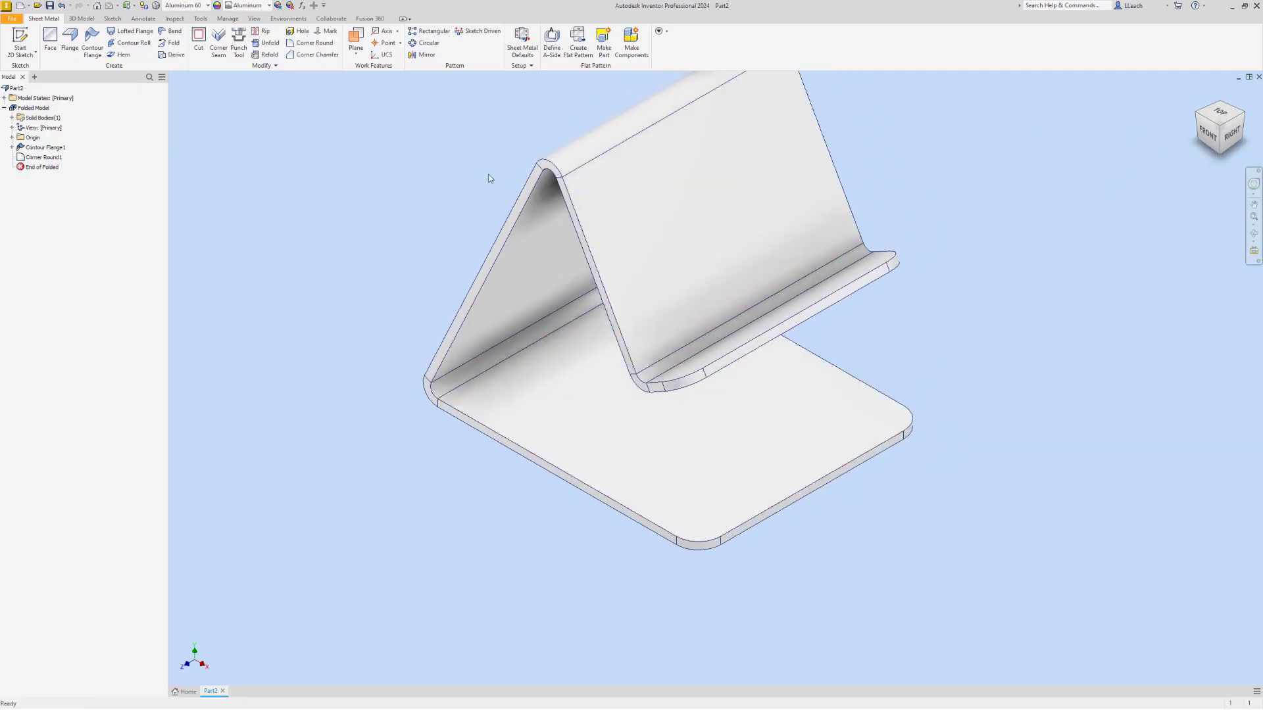
{"action": "middle_click_drag", "start_coordinate": [520, 173], "coordinate": [503, 212]}
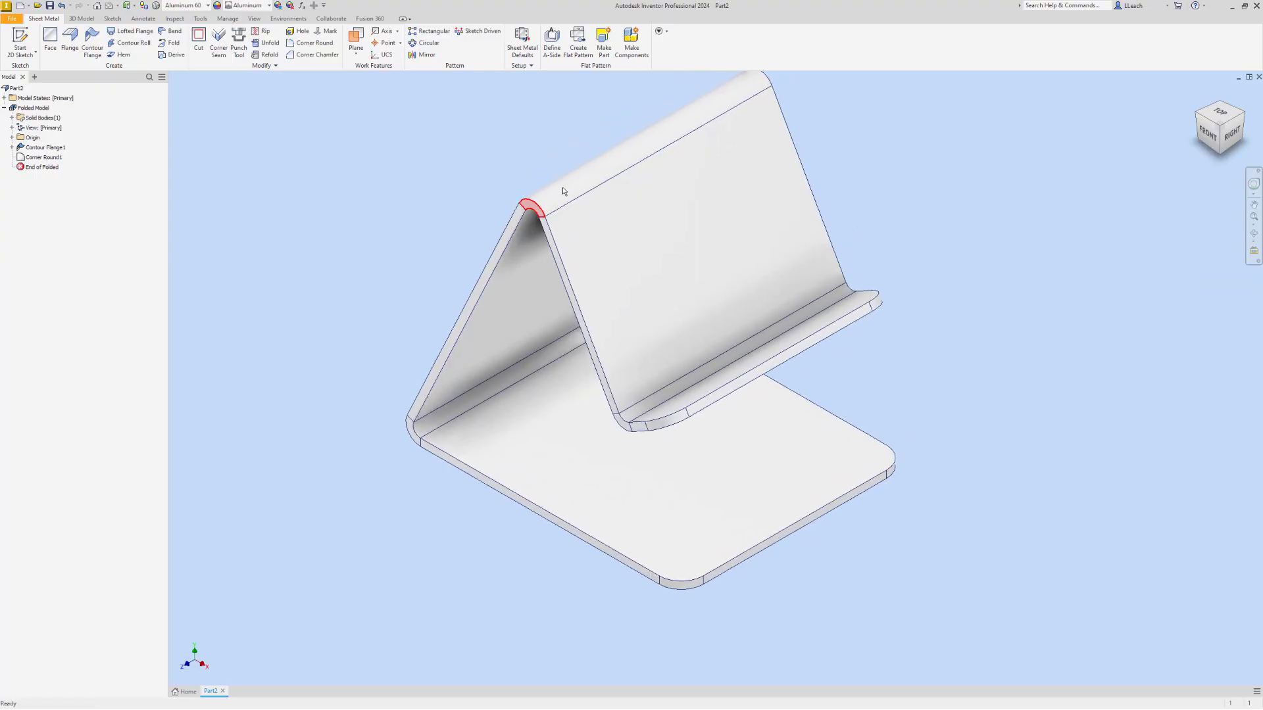
{"action": "left_click", "coordinate": [1199, 117]}
{"action": "middle_click_drag", "start_coordinate": [1033, 224], "coordinate": [1007, 126]}
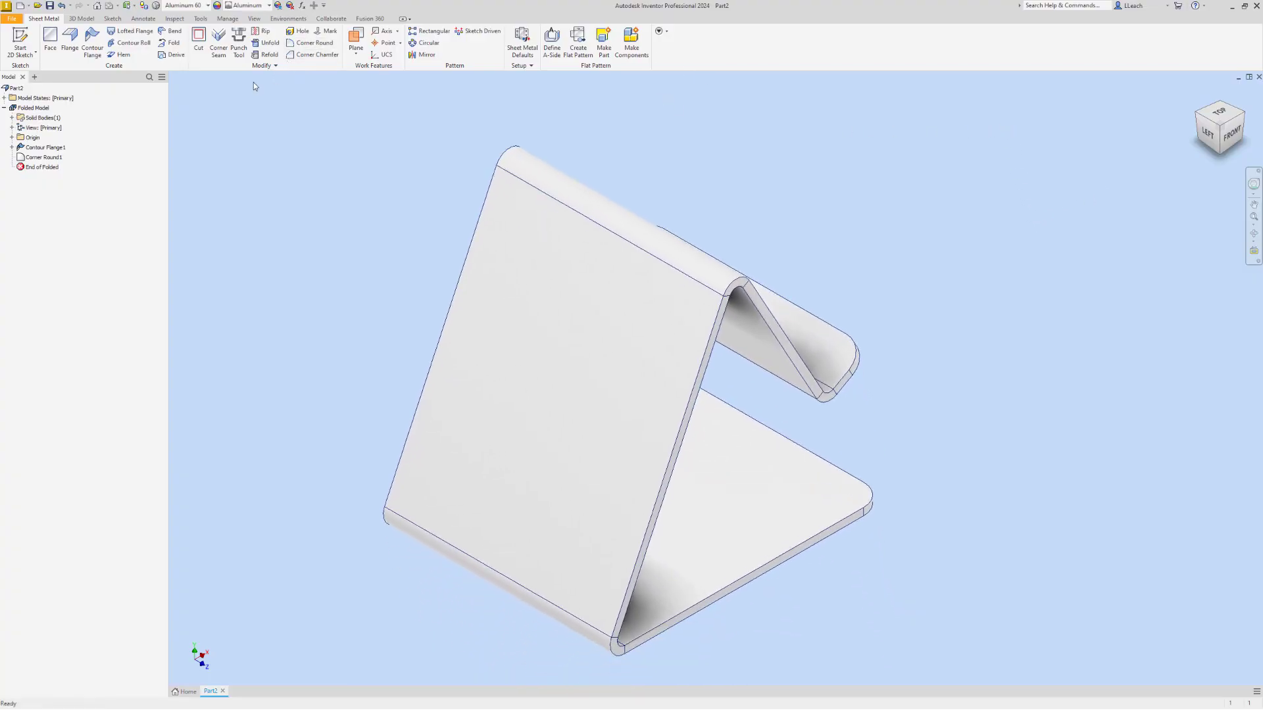
{"action": "left_click", "coordinate": [20, 52]}
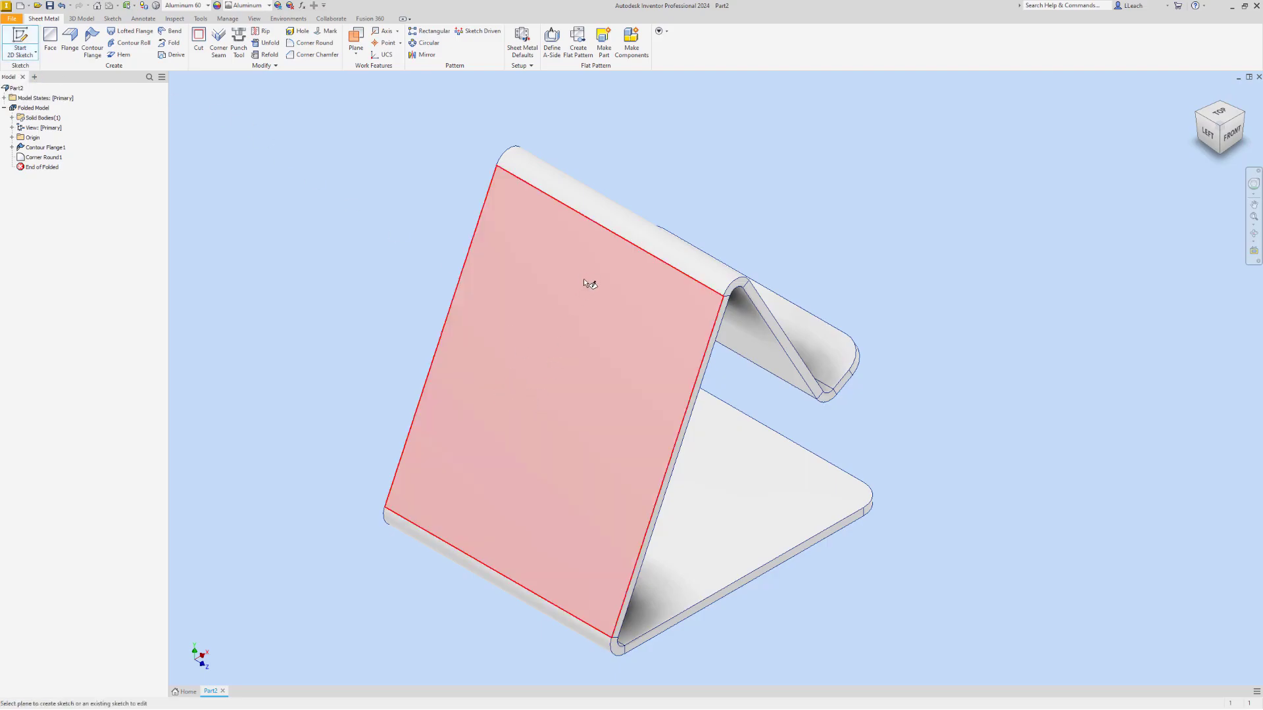
{"action": "left_click", "coordinate": [582, 351]}
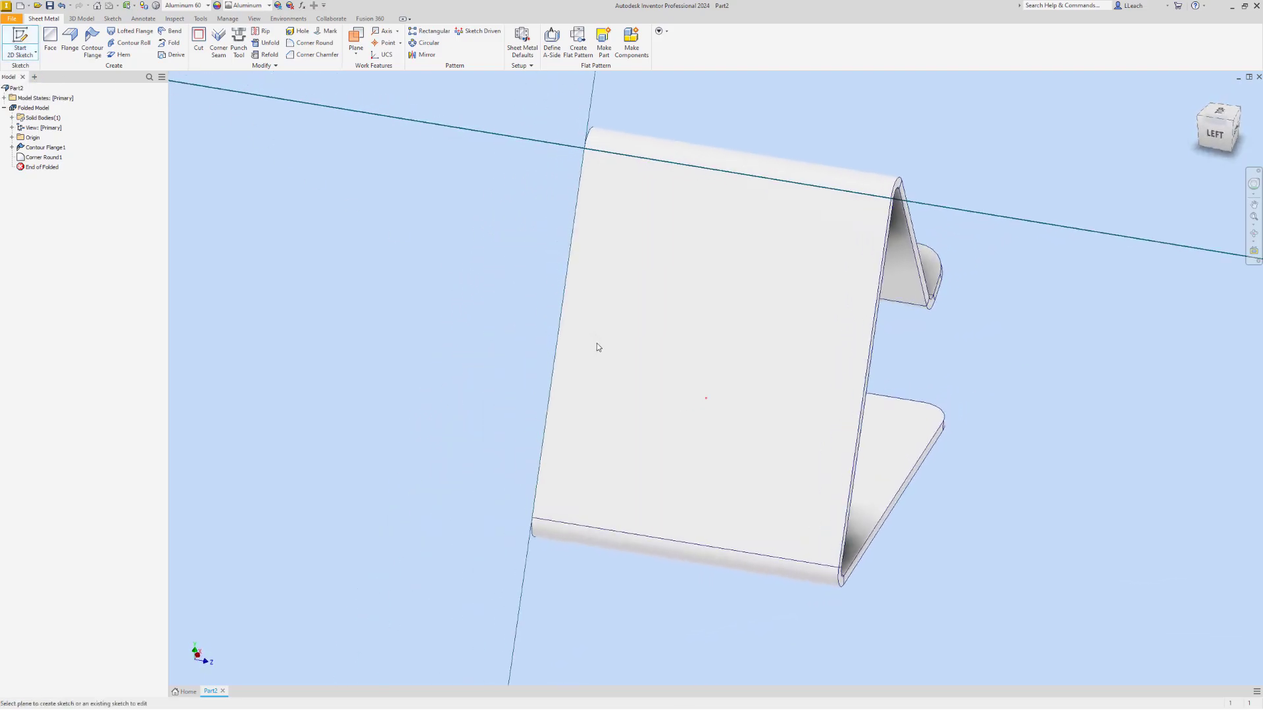
{"action": "middle_click_drag", "start_coordinate": [703, 346], "coordinate": [572, 383]}
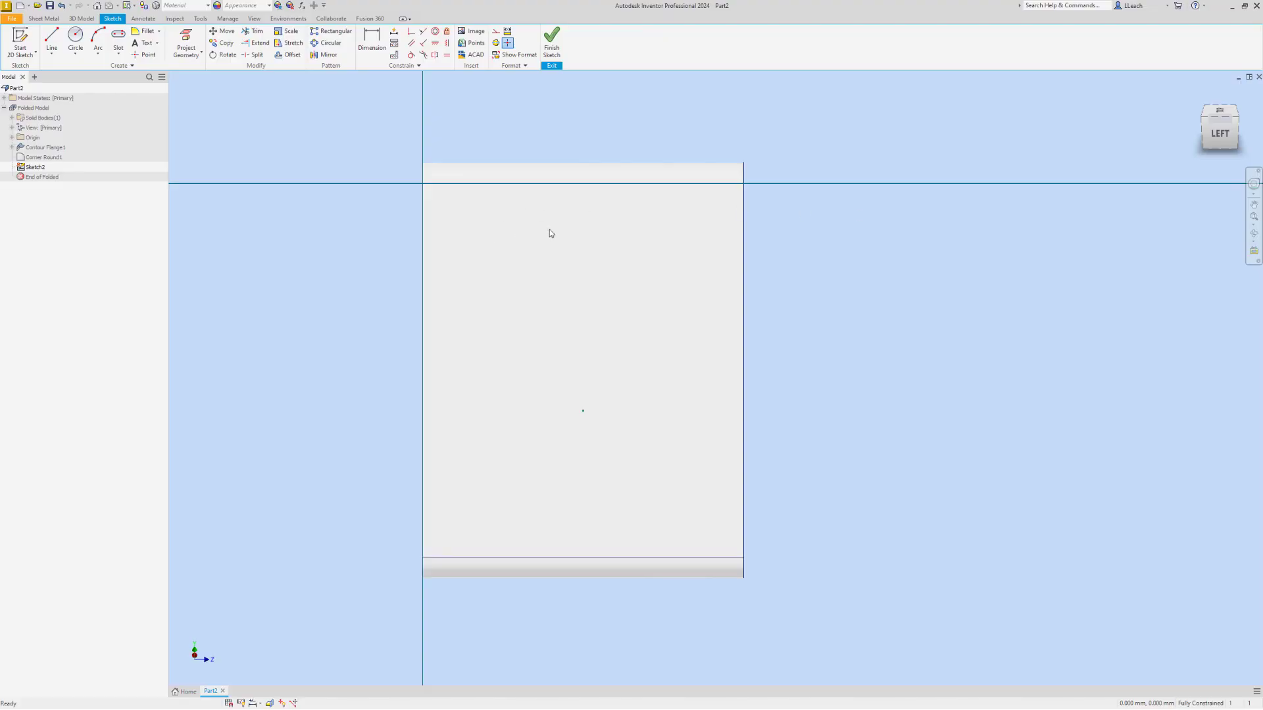
Sketch a vertical centre-to-centre slot 10 mm wide and about 72 mm between centres, on the leg's centreline and extending past the upper bend
{"action": "left_click", "coordinate": [120, 55]}
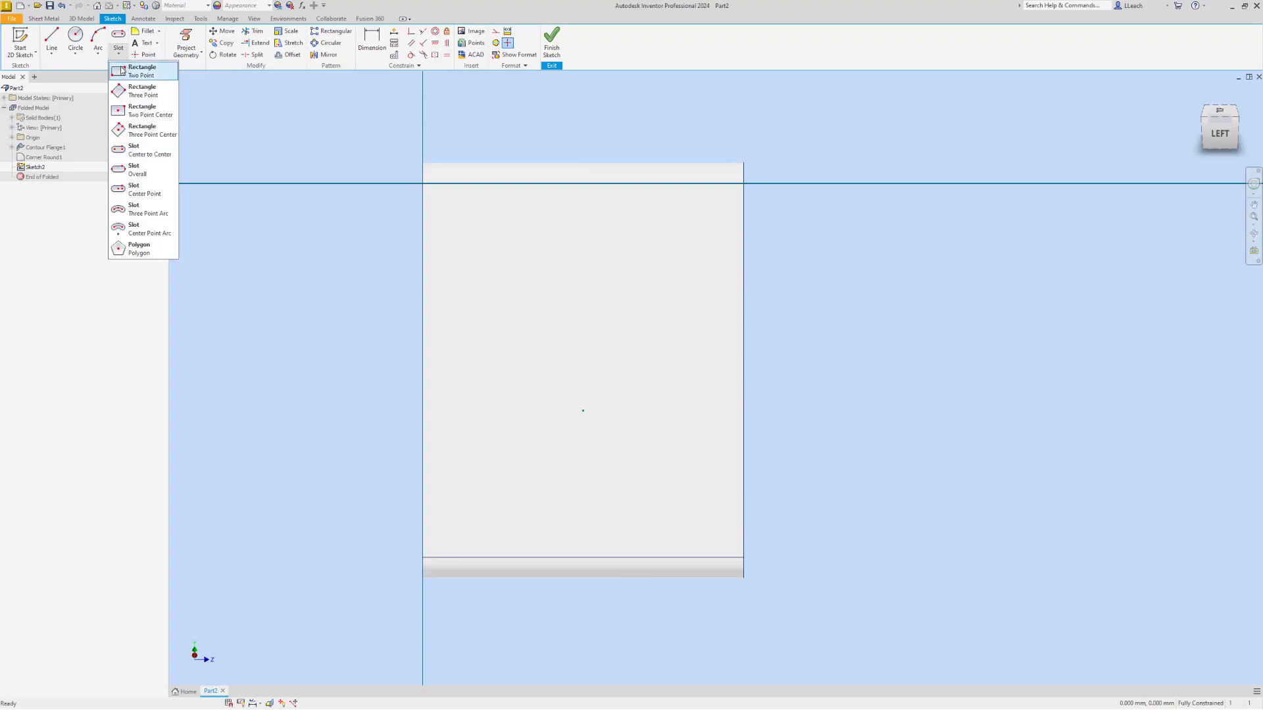
{"action": "left_click", "coordinate": [153, 152]}
{"action": "mouse_move", "coordinate": [697, 411]}
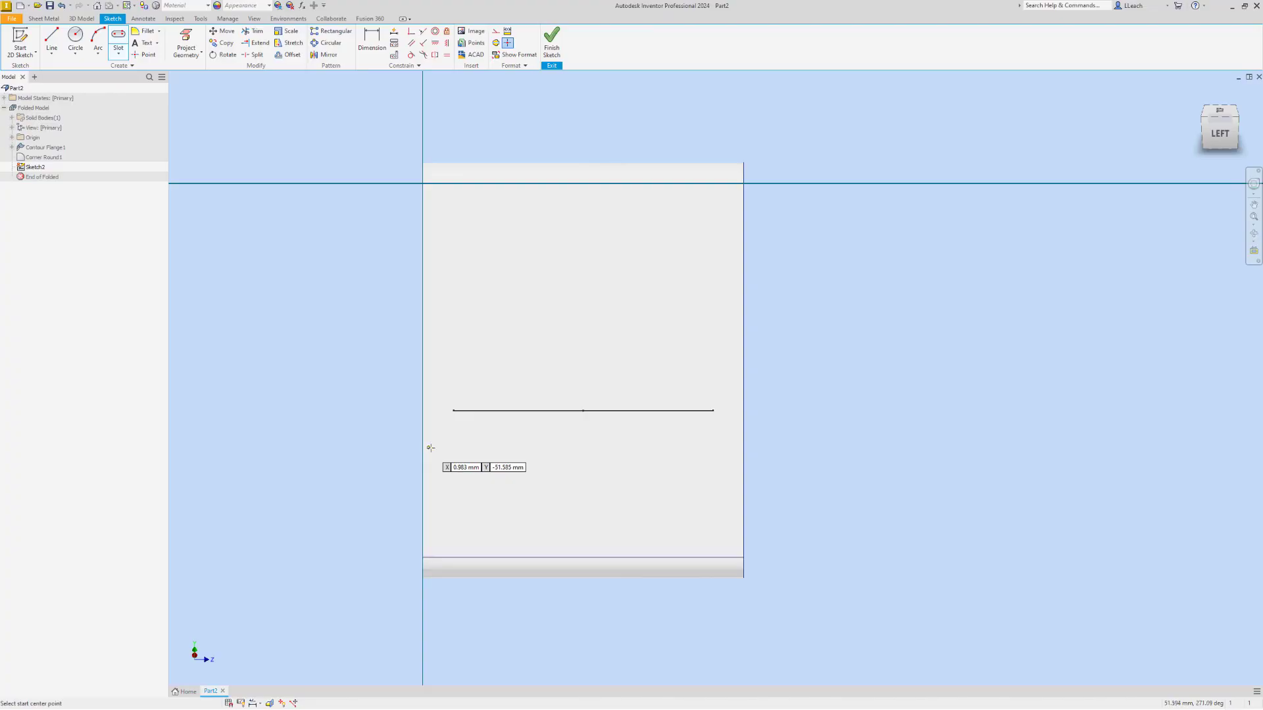
{"action": "left_click", "coordinate": [584, 444]}
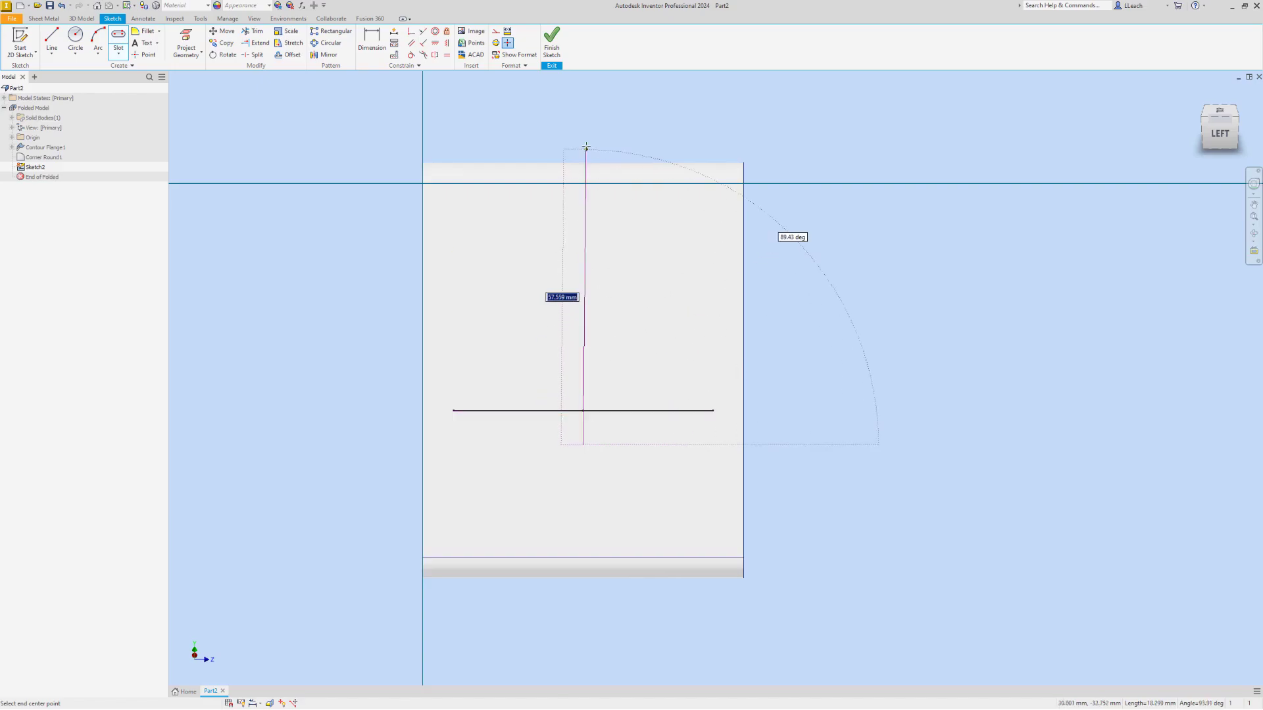
{"action": "middle_click_drag", "start_coordinate": [584, 105], "coordinate": [606, 184]}
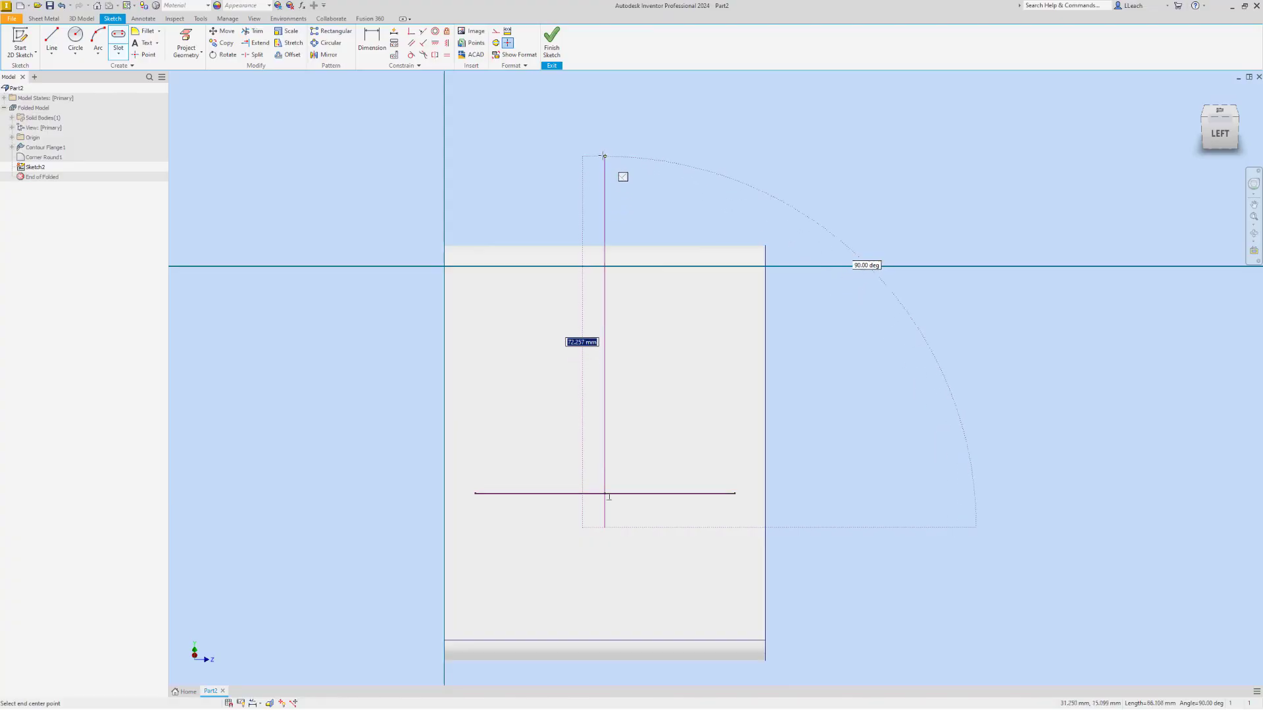
{"action": "left_click", "coordinate": [605, 151]}
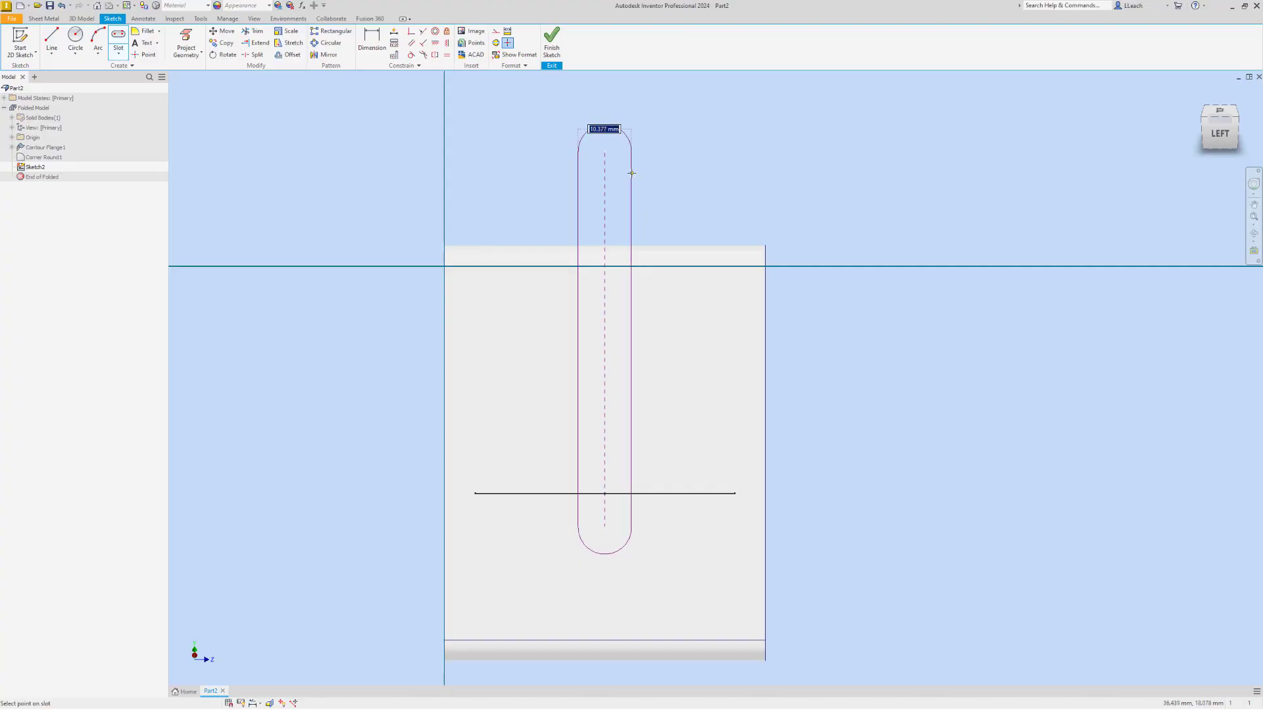
{"action": "type", "text": "10"}
{"action": "left_click", "coordinate": [631, 173]}
Dimension the slot's lower centre horizontally from one side edge of the back leg at 31.25 mm
{"action": "left_click", "coordinate": [371, 42]}
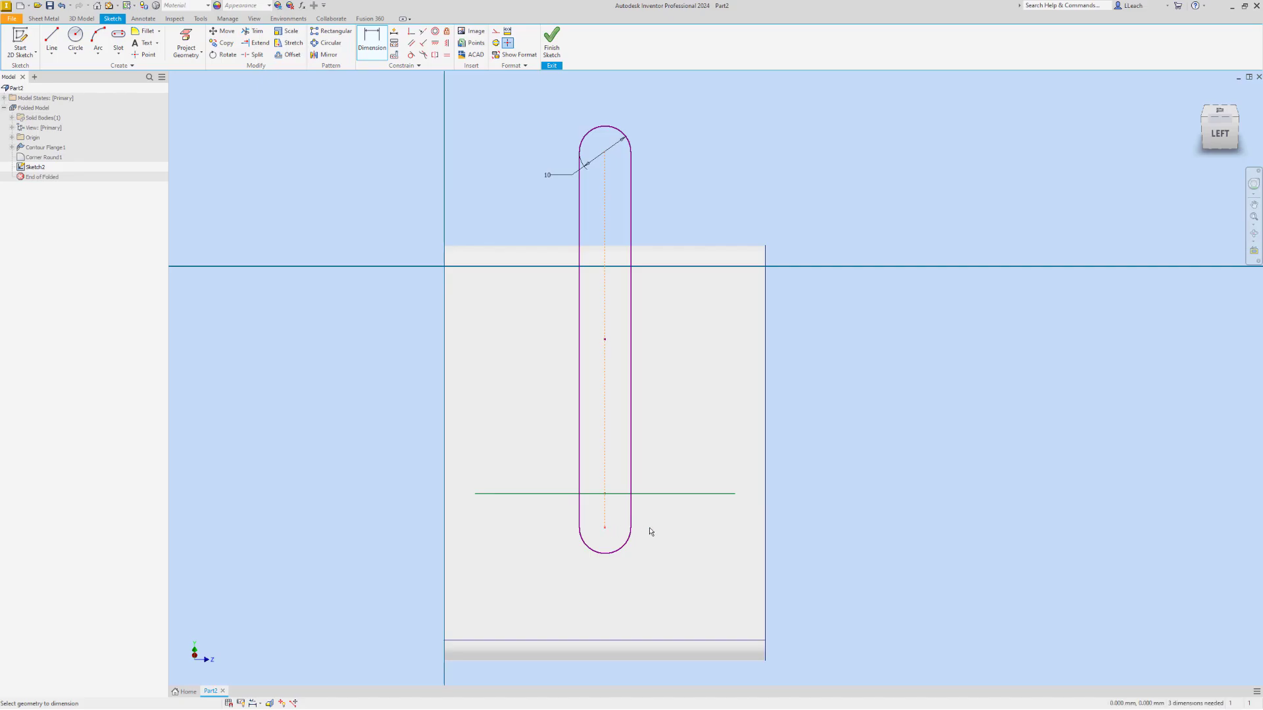
{"action": "left_click", "coordinate": [765, 545]}
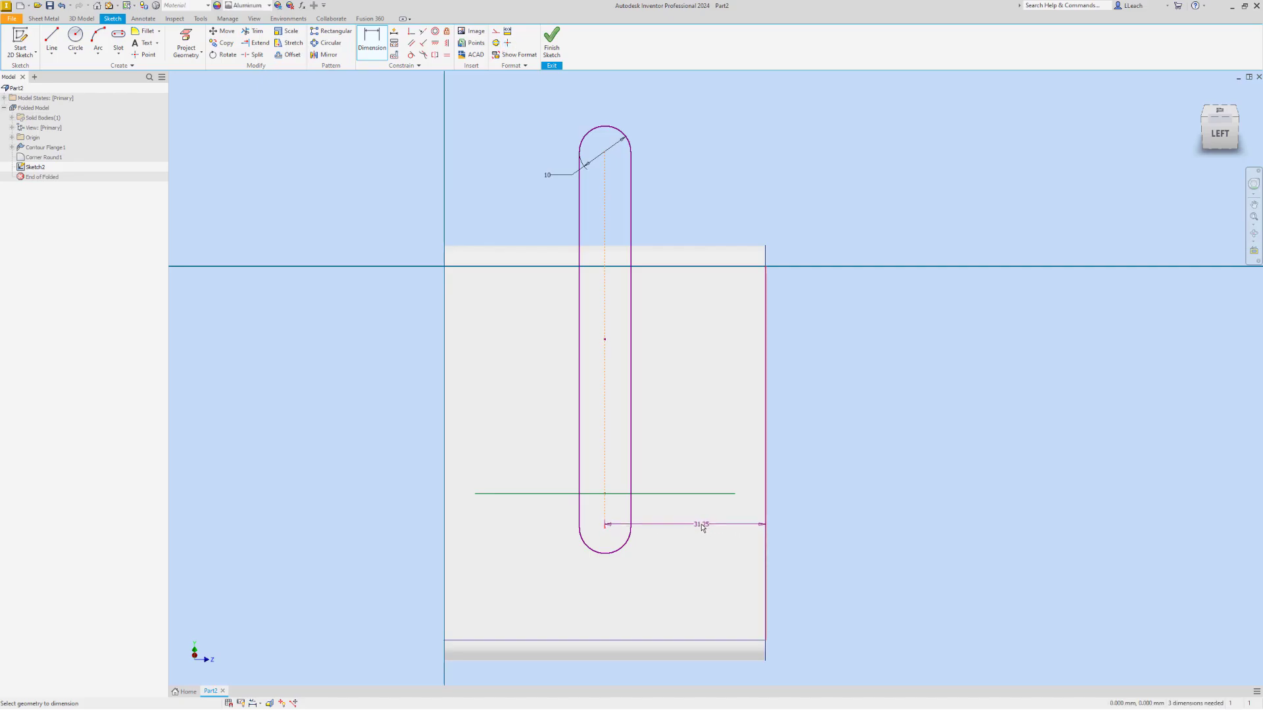
{"action": "left_click", "coordinate": [702, 526]}
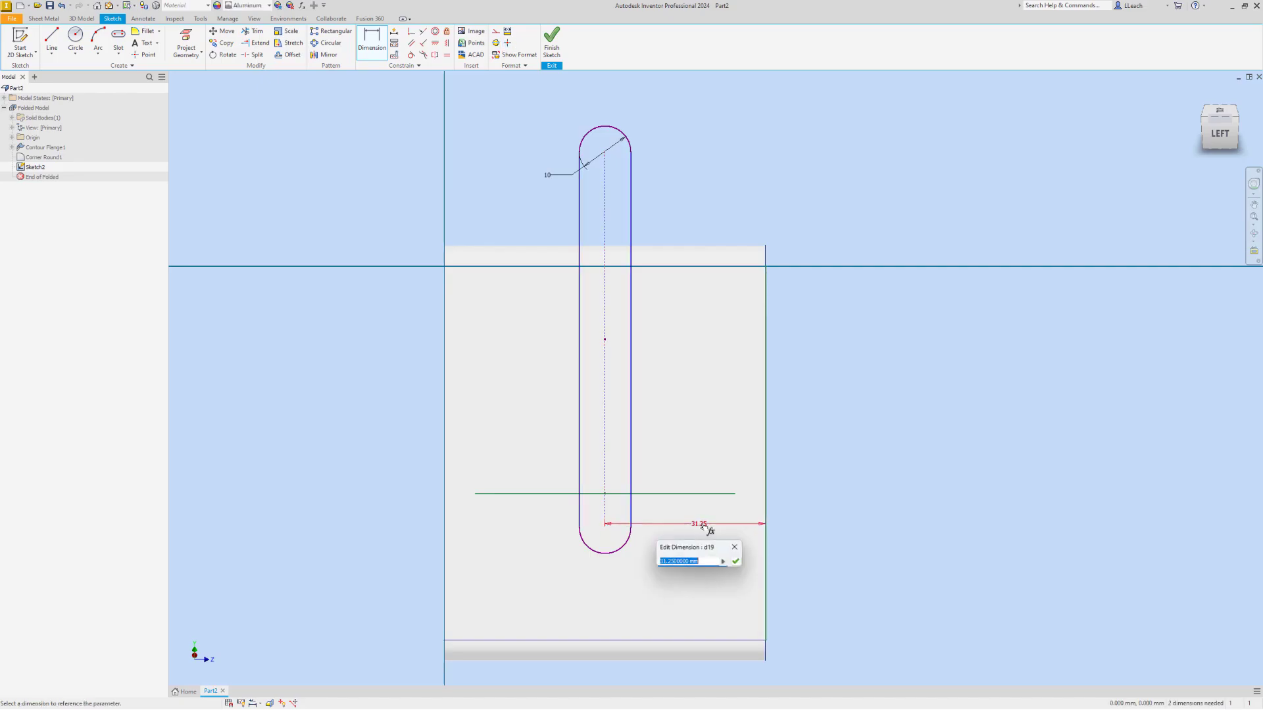
{"action": "left_click", "coordinate": [737, 552]}
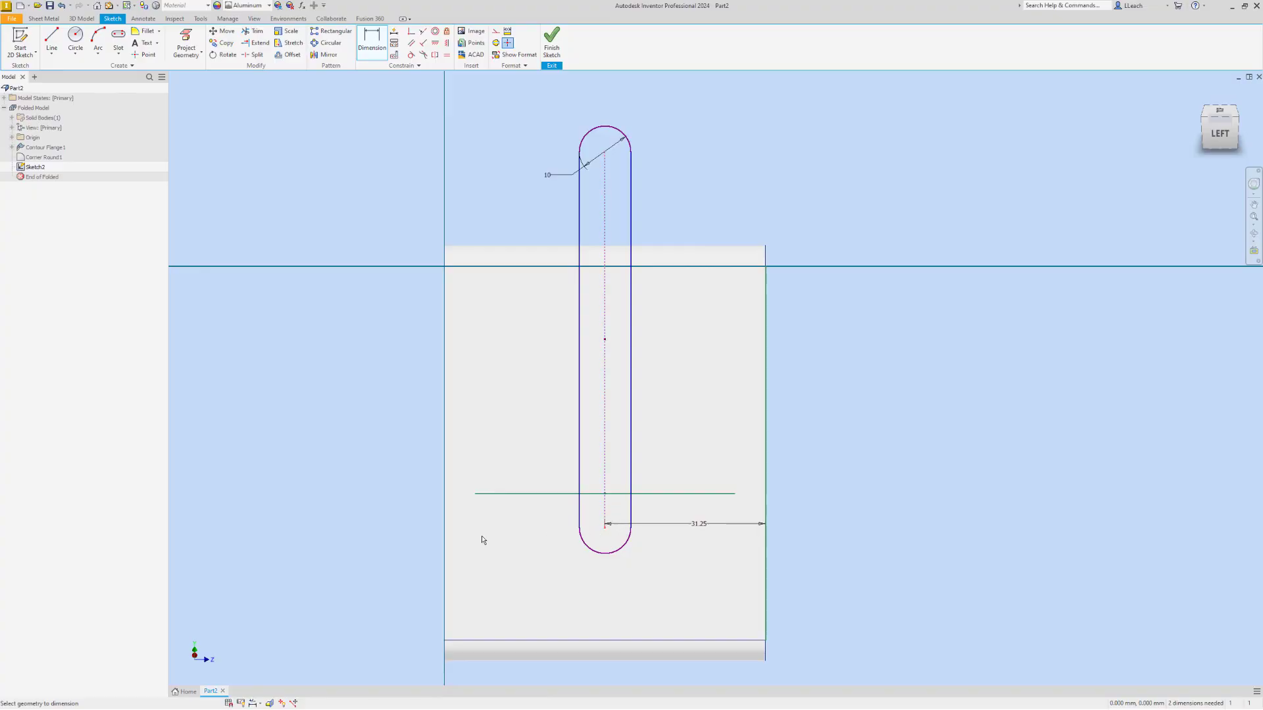
Try to dimension the slot's lower centre from the opposite side edge of the back leg as a driven dimension
{"action": "left_click", "coordinate": [445, 536]}
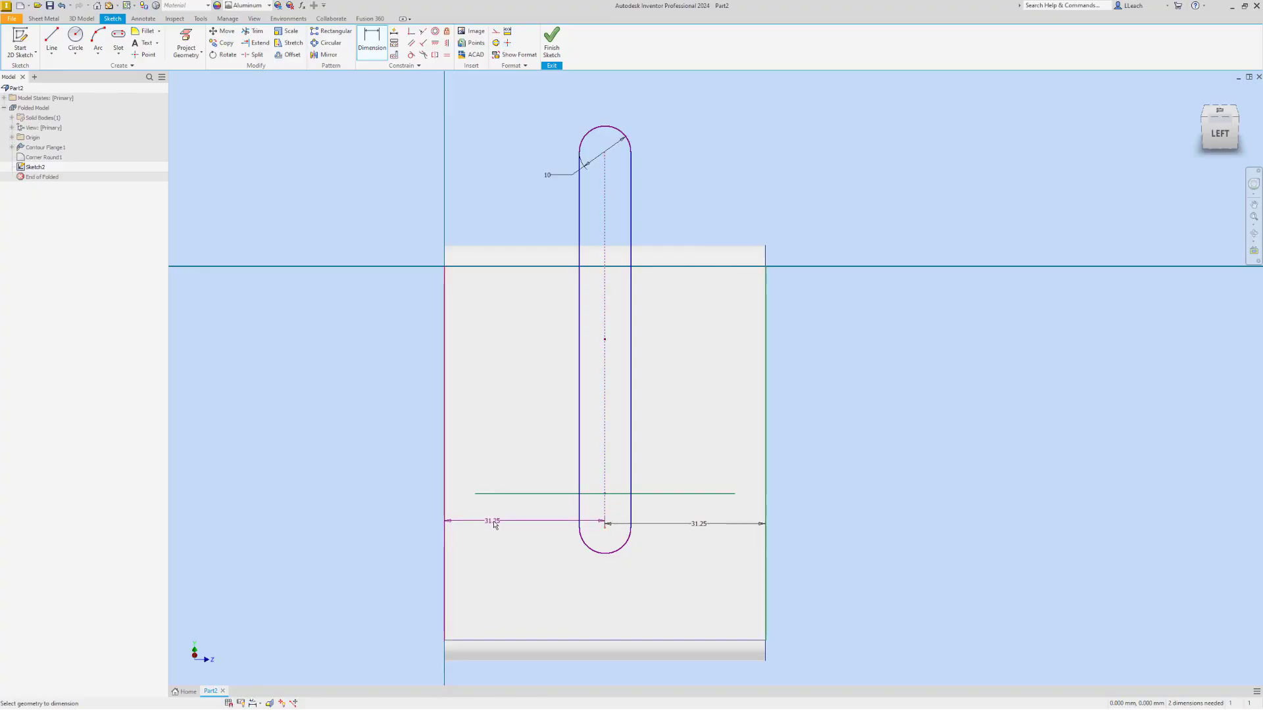
{"action": "left_click", "coordinate": [502, 525]}
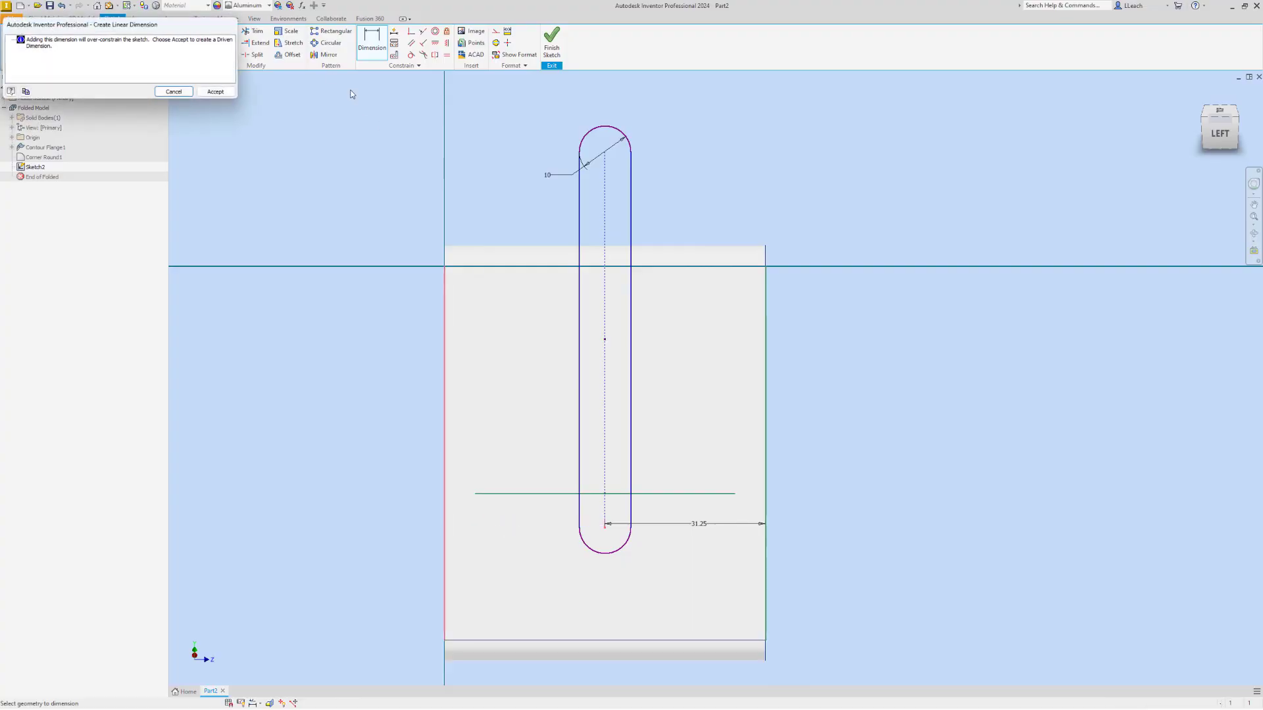
{"action": "left_click", "coordinate": [217, 92]}
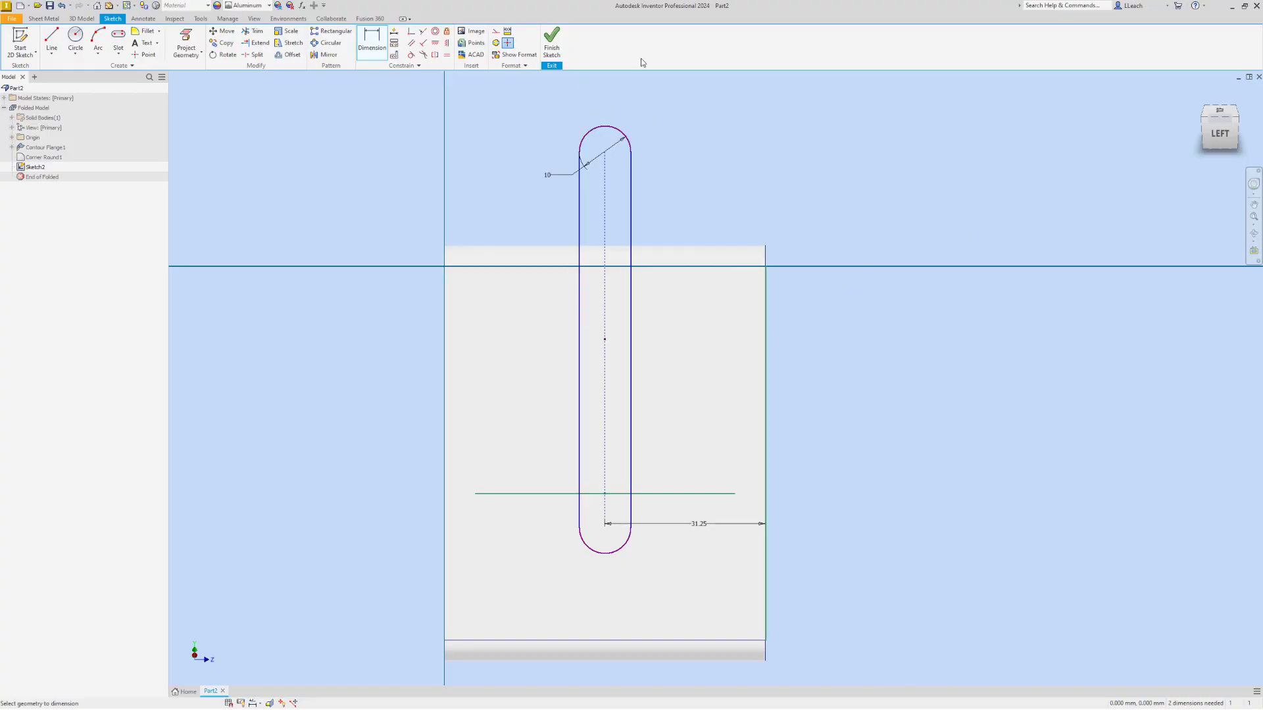
Finish the slot sketch and cut its profile through the sheet thickness with Cut Across Bend enabled
{"action": "left_click", "coordinate": [562, 58]}
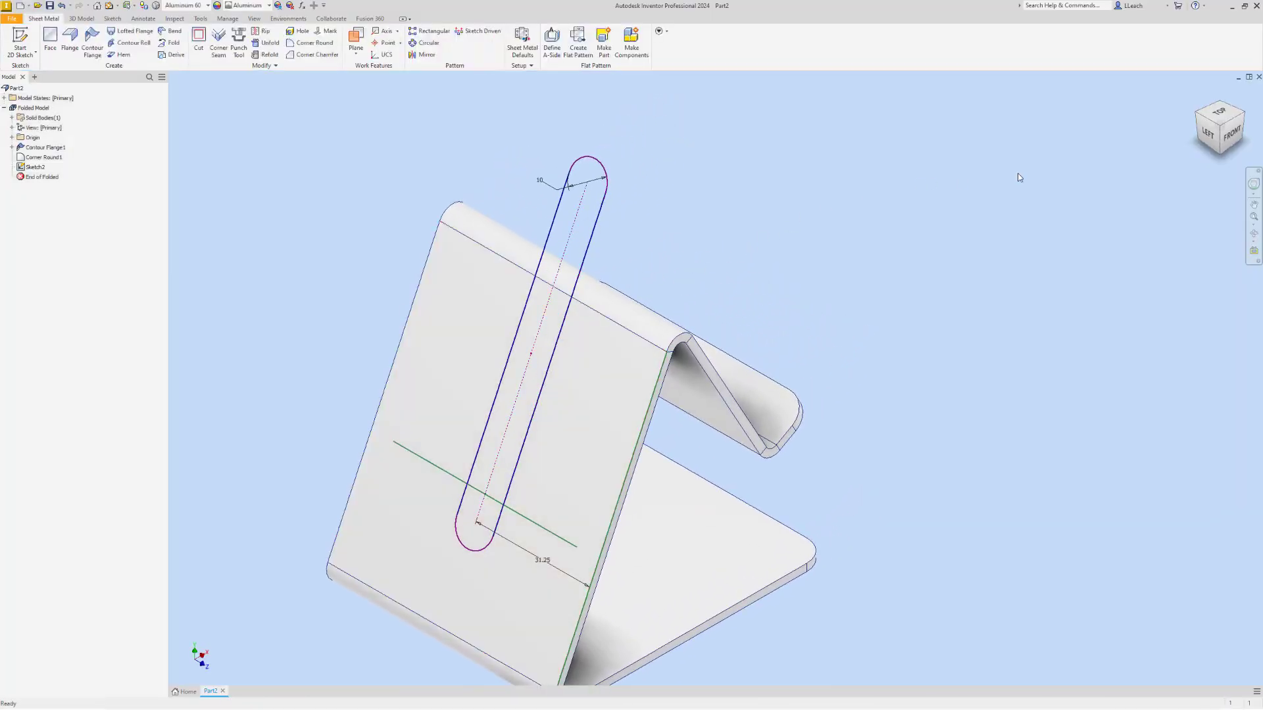
{"action": "left_click", "coordinate": [1246, 117]}
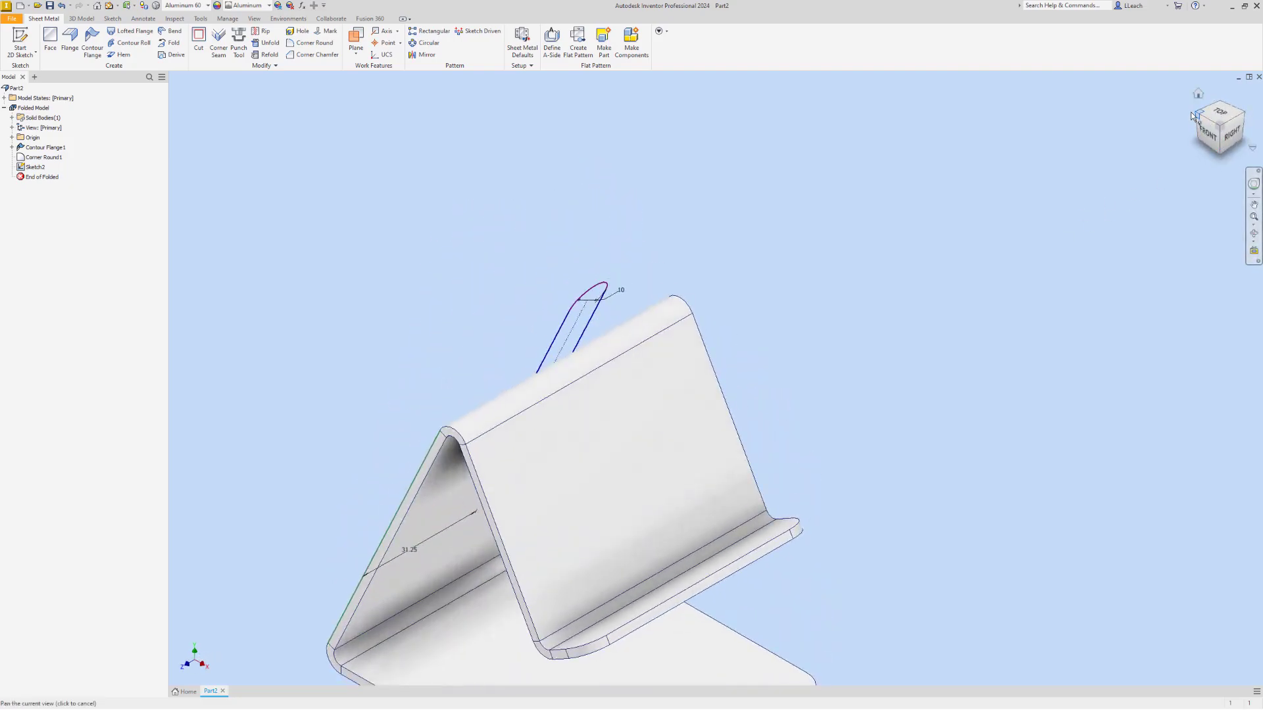
{"action": "left_click", "coordinate": [1200, 117]}
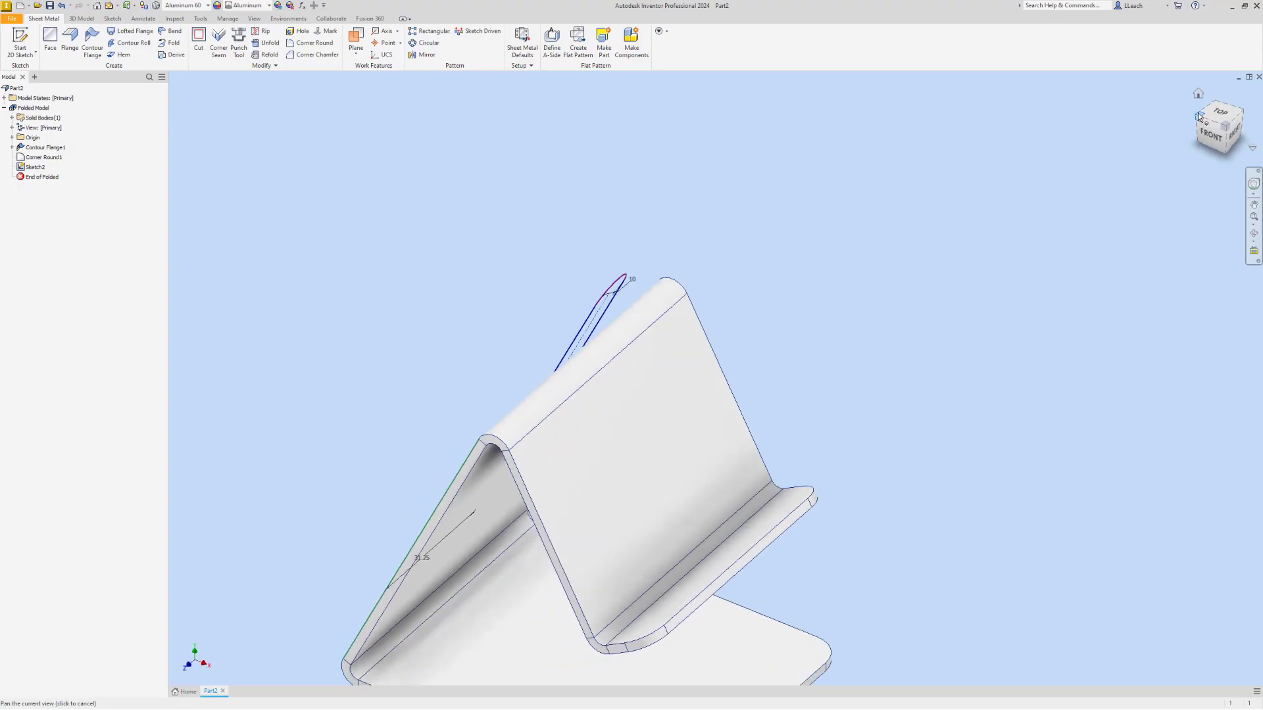
{"action": "left_click", "coordinate": [198, 41]}
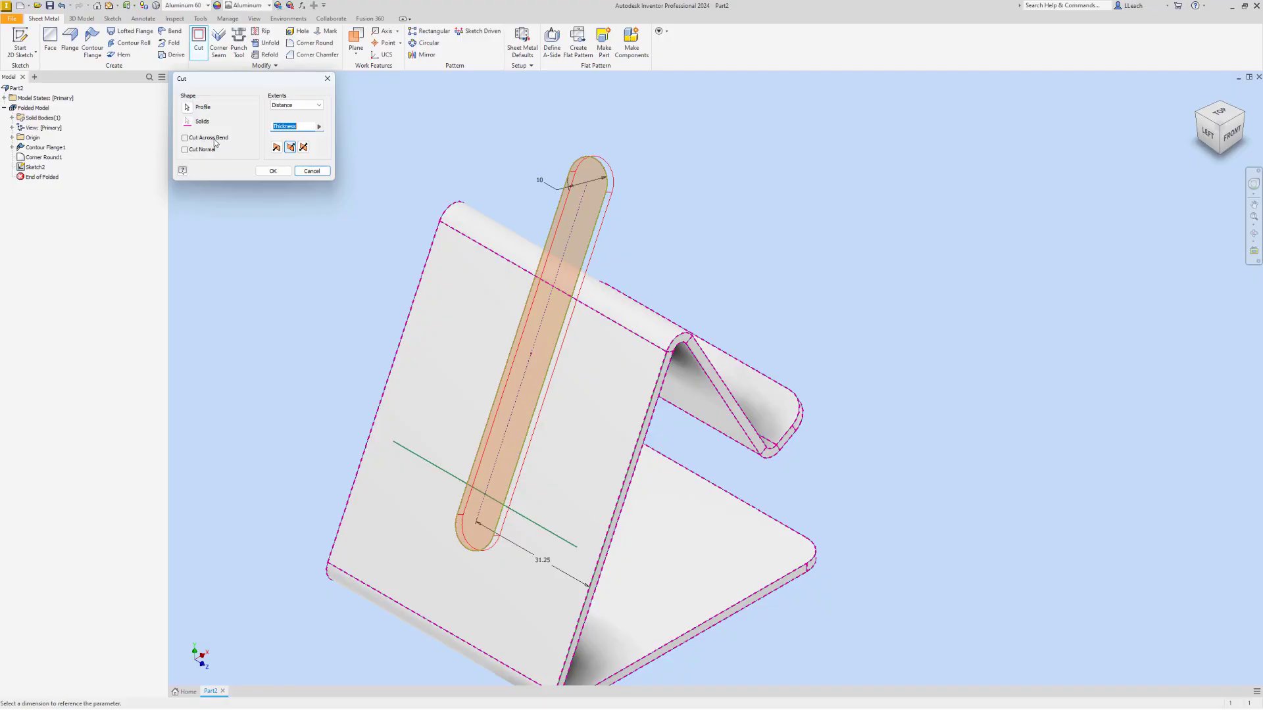
{"action": "left_click", "coordinate": [185, 138]}
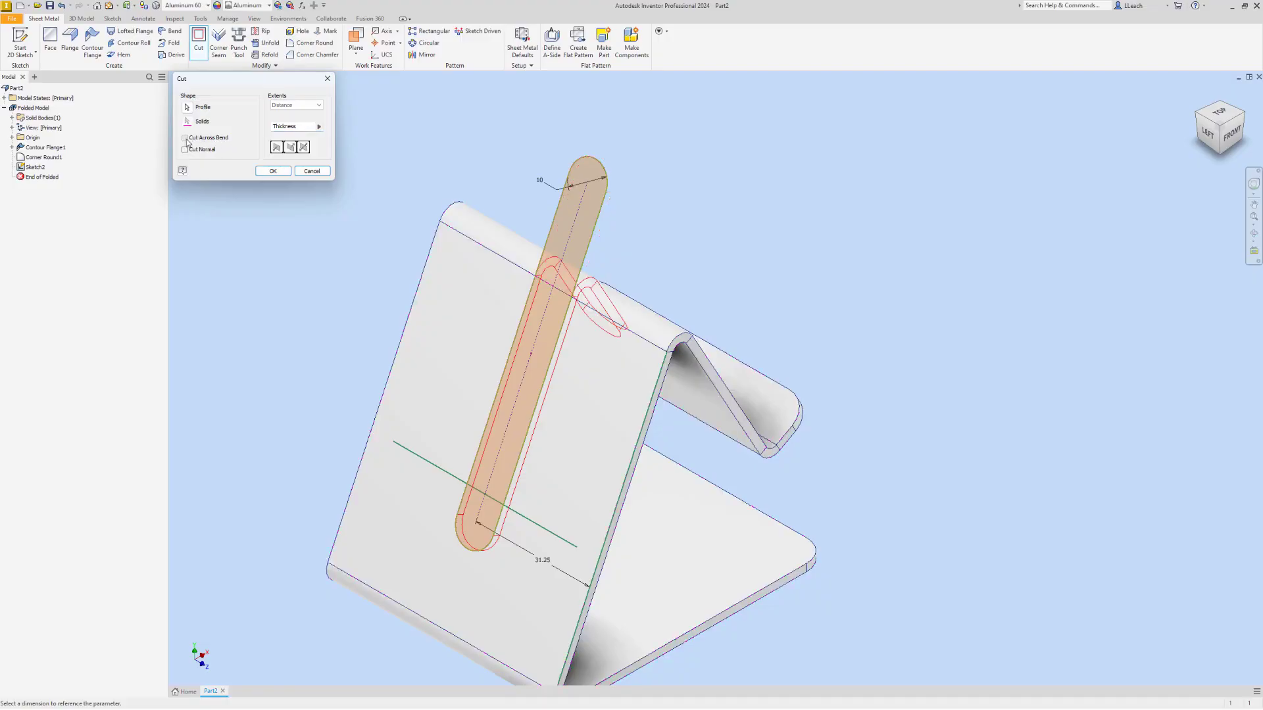
{"action": "left_click", "coordinate": [285, 172]}
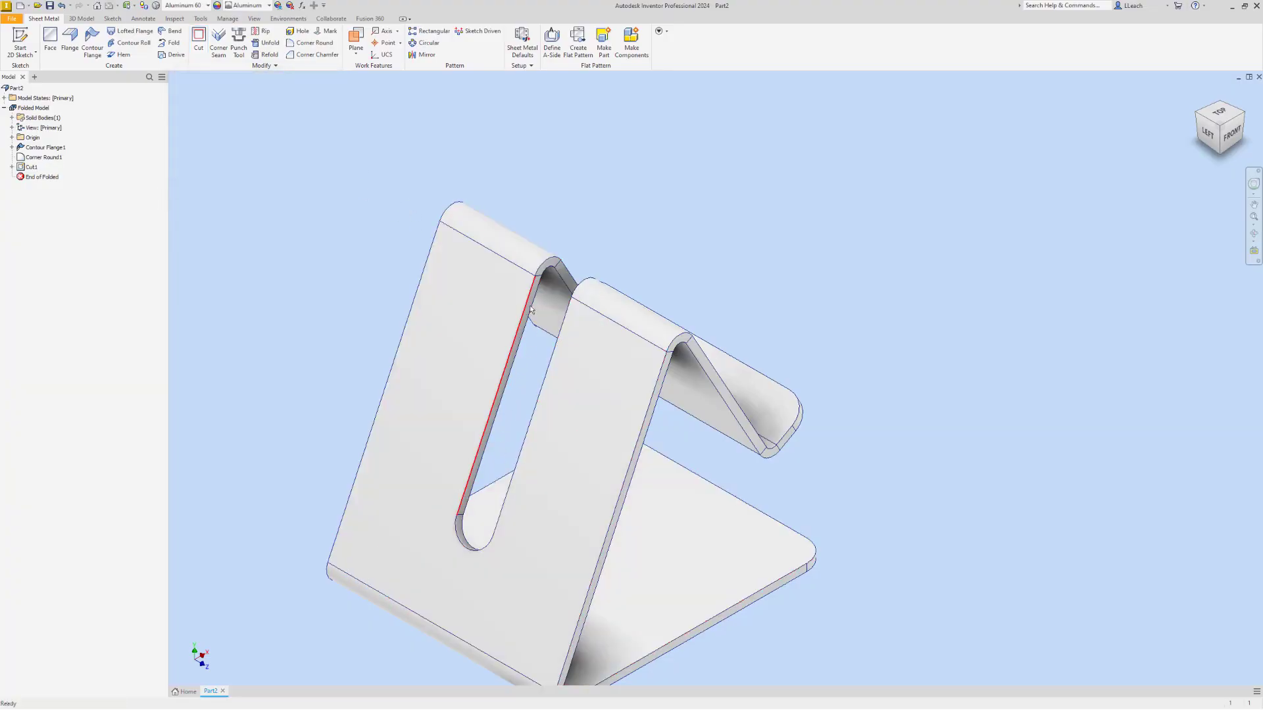
Examine from the front how the slot cut wraps over the upper bend into the front leg
{"action": "left_click", "coordinate": [1242, 114]}
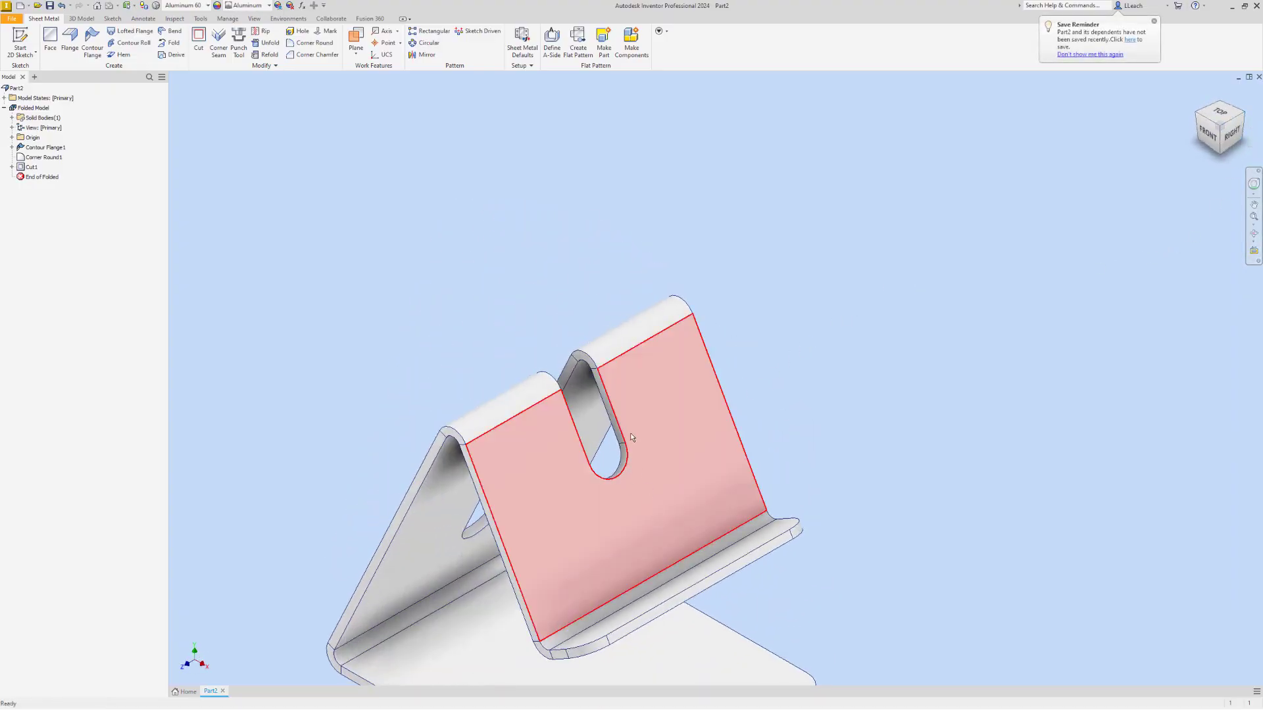
{"action": "scroll", "coordinate": [648, 382], "scroll_direction": "up", "scroll_amount": 3}
{"action": "scroll", "coordinate": [649, 383], "scroll_direction": "down", "scroll_amount": 5}
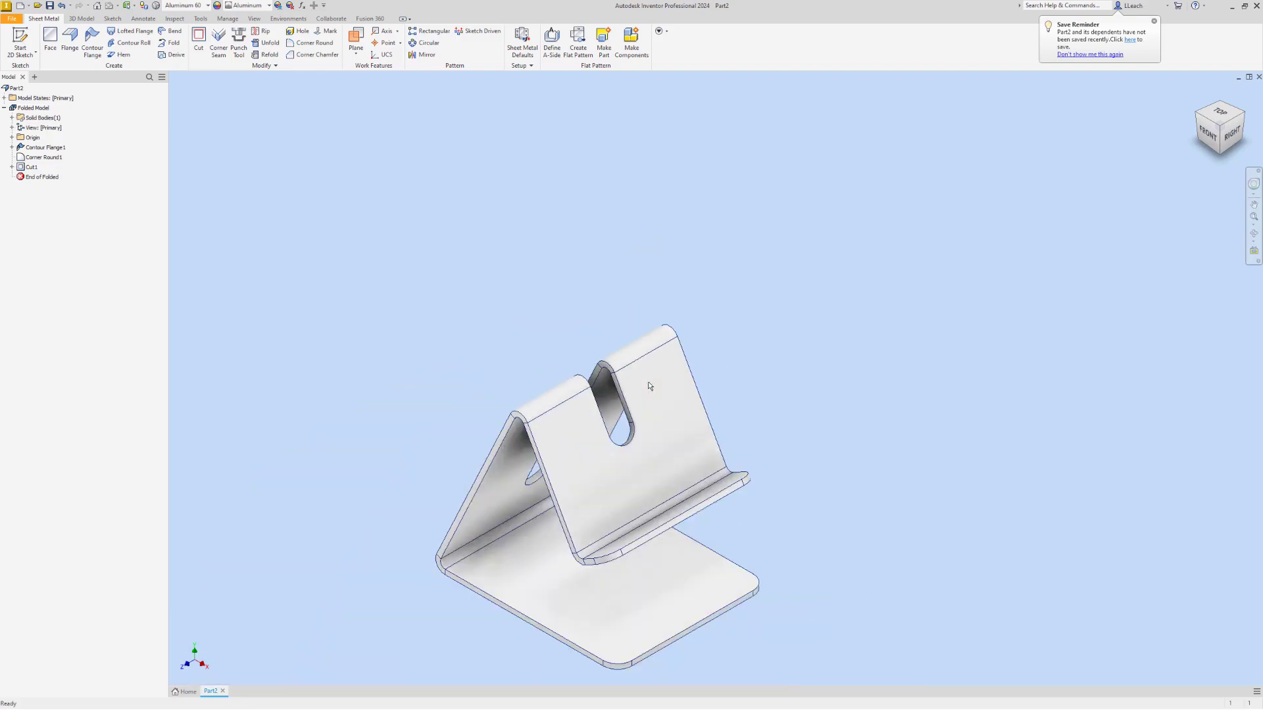
{"action": "scroll", "coordinate": [645, 382], "scroll_direction": "up", "scroll_amount": 3}
{"action": "scroll", "coordinate": [645, 385], "scroll_direction": "down", "scroll_amount": 3}
{"action": "scroll", "coordinate": [606, 245], "scroll_direction": "down", "scroll_amount": 1}
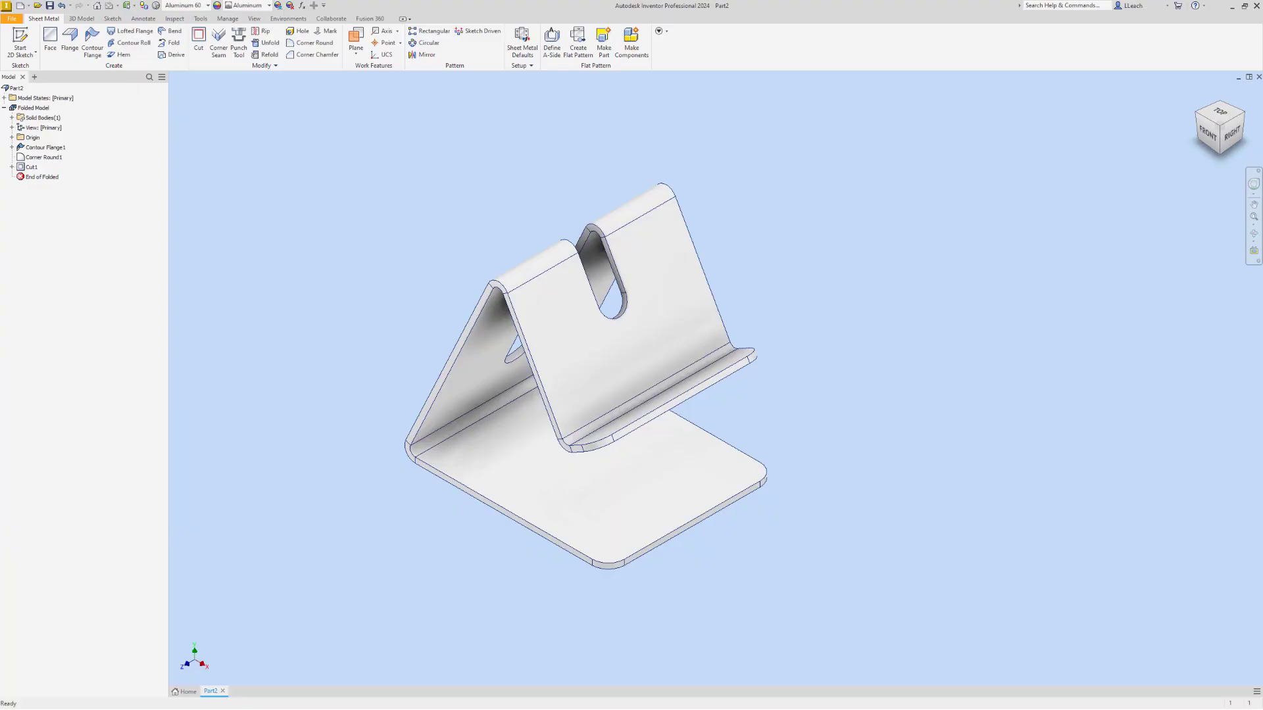
{"action": "key", "text": "F2"}
{"action": "key", "text": "Escape"}
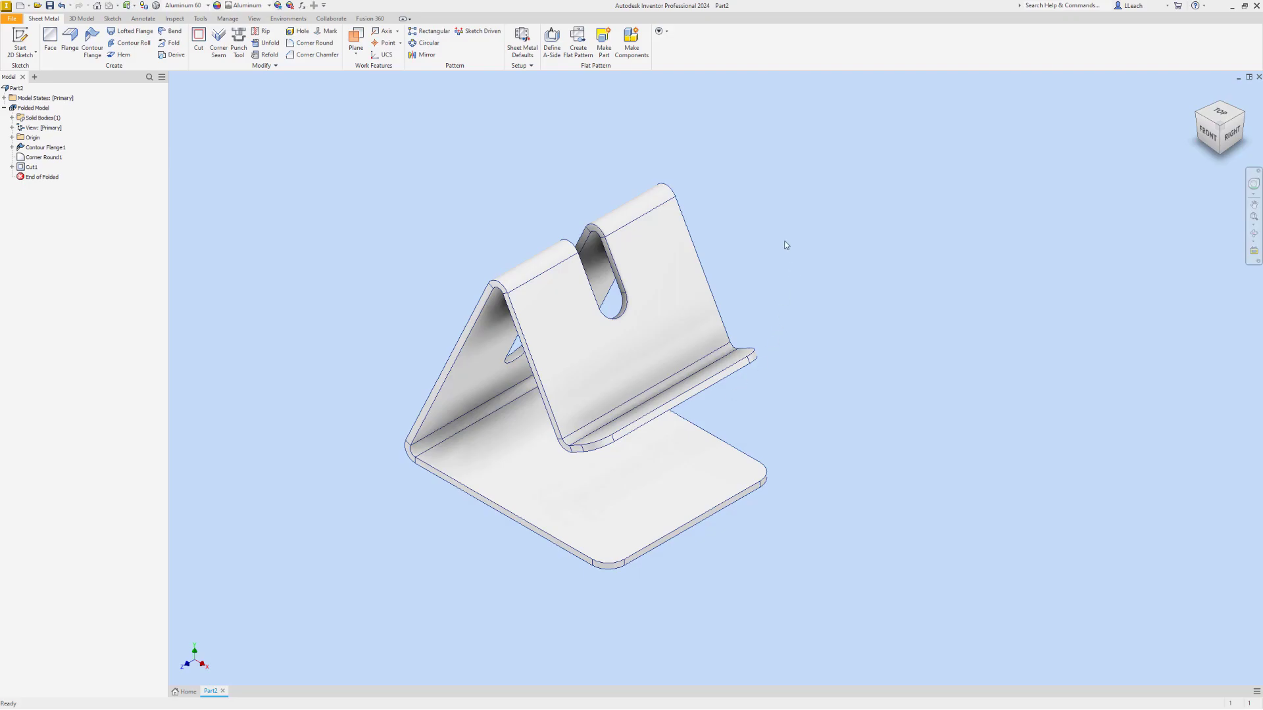
Start a 2D sketch on the outer face of the sloping front leg
{"action": "left_click", "coordinate": [20, 44]}
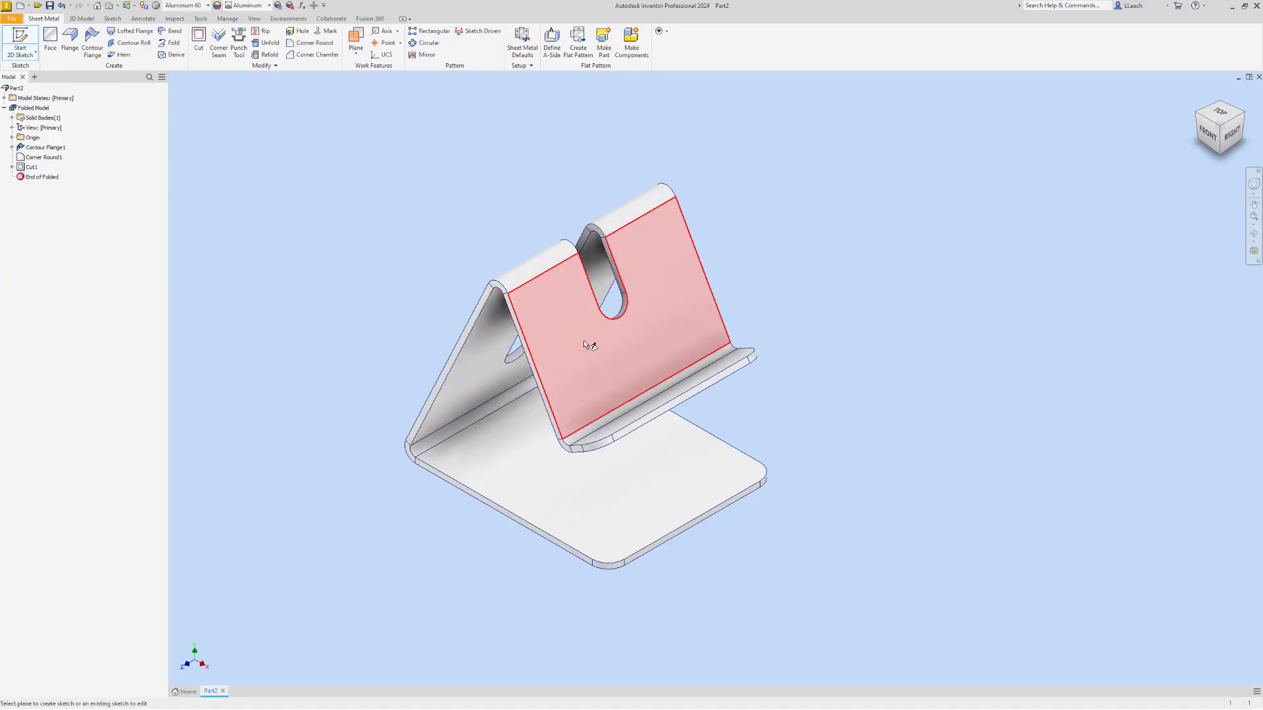
{"action": "left_click", "coordinate": [633, 354]}
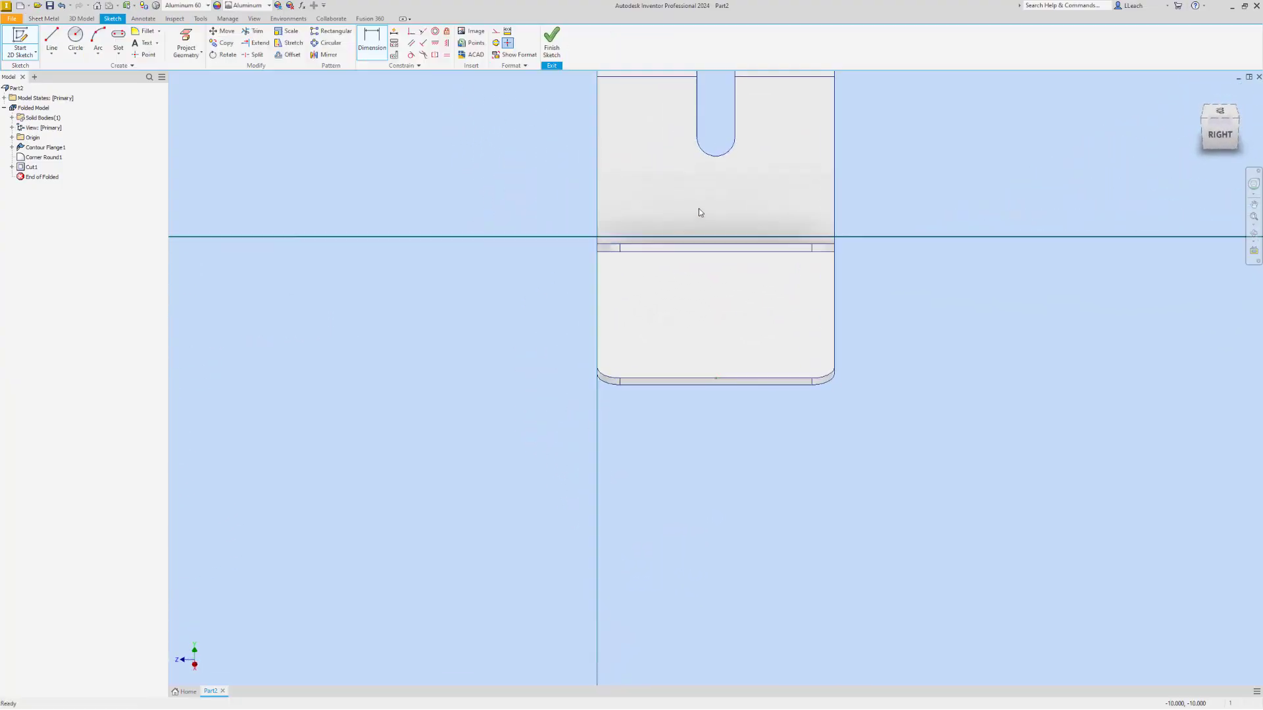
{"action": "middle_click_drag", "start_coordinate": [530, 348], "coordinate": [445, 361]}
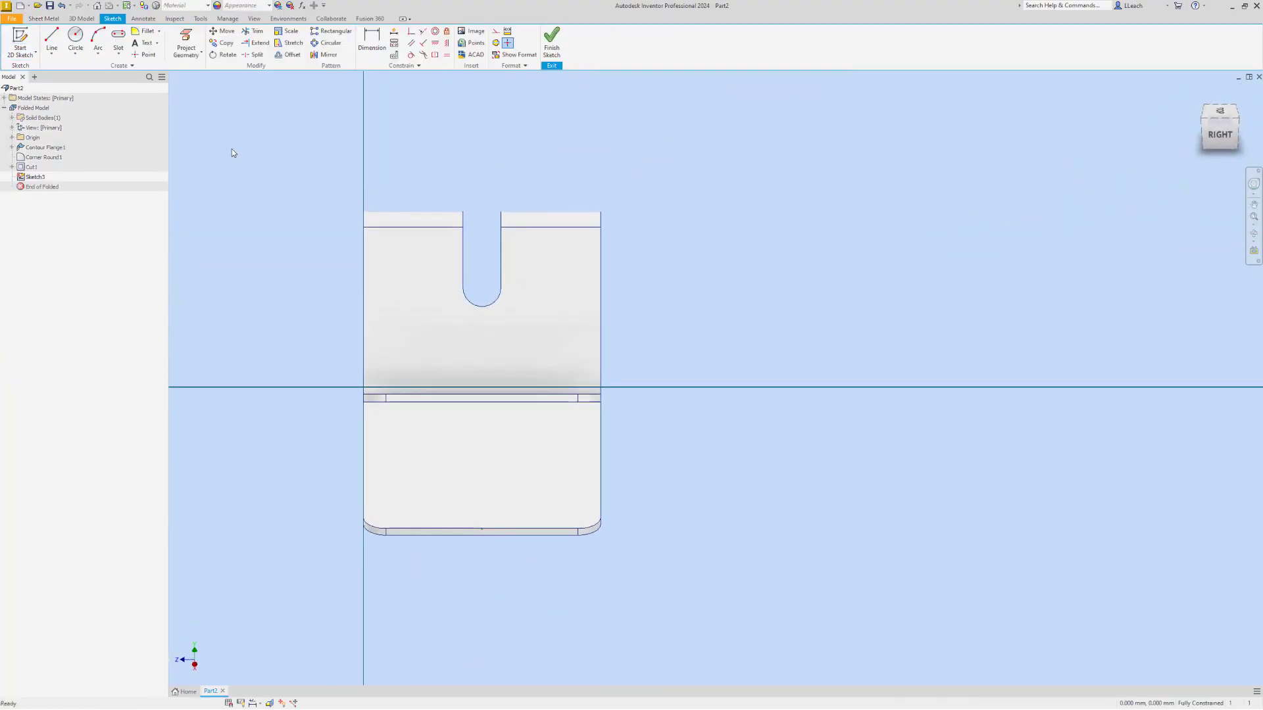
{"action": "left_click", "coordinate": [118, 55]}
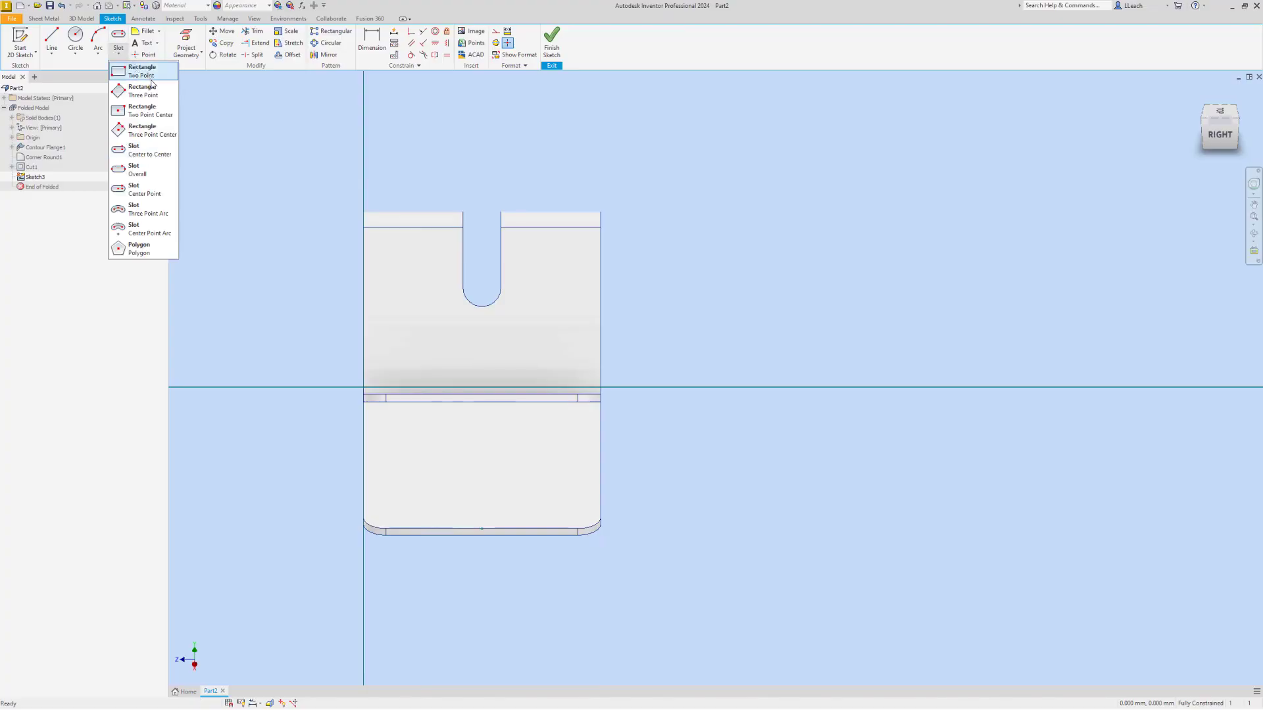
{"action": "left_click", "coordinate": [150, 120]}
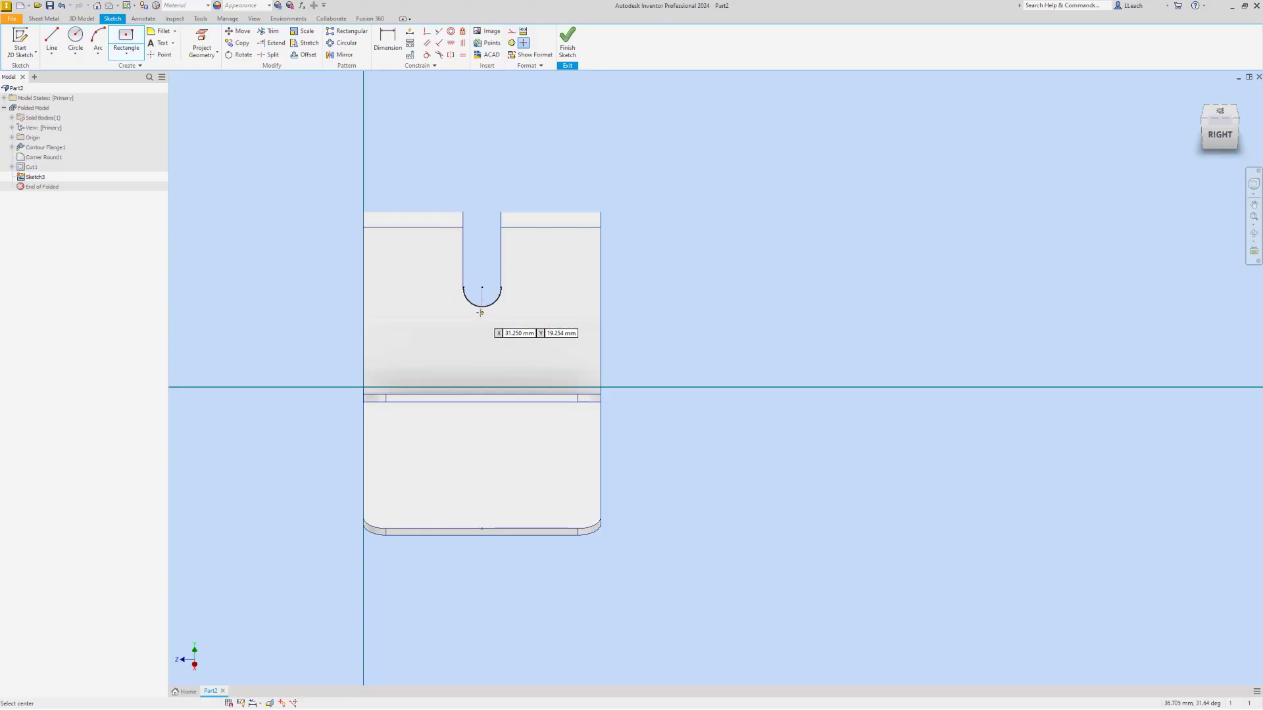
{"action": "left_click", "coordinate": [482, 361]}
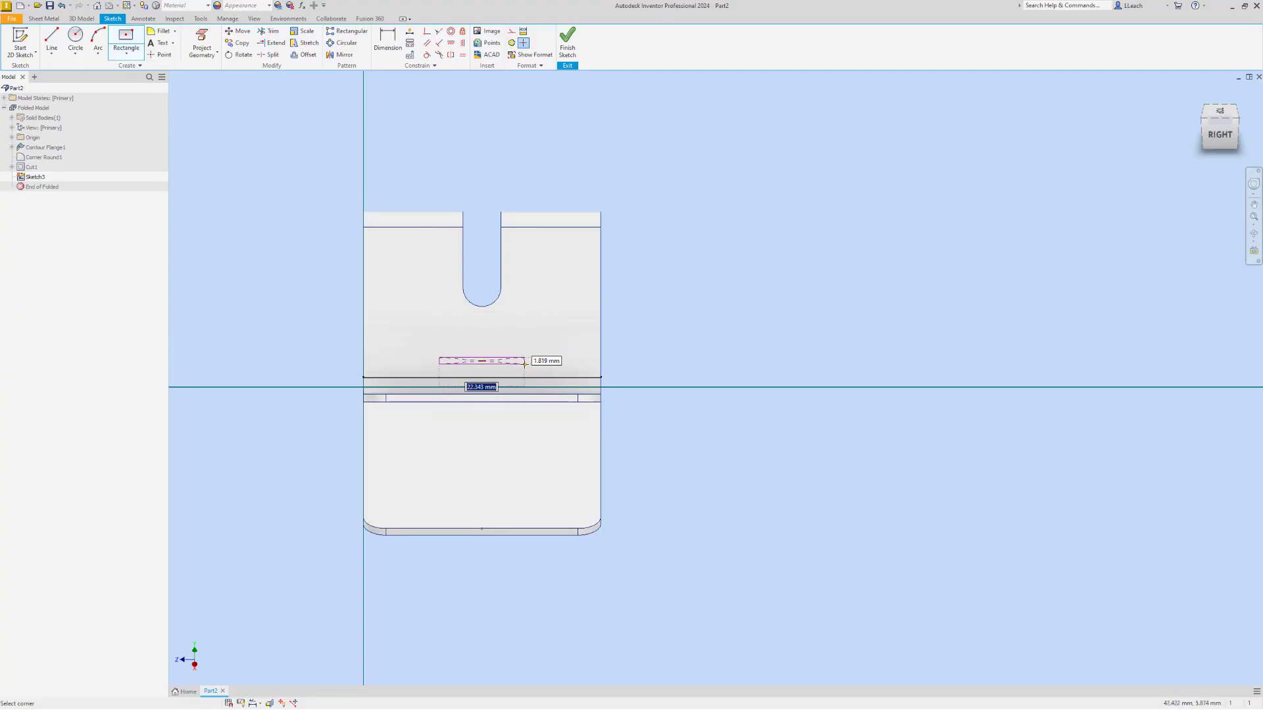
{"action": "key", "text": "Escape"}
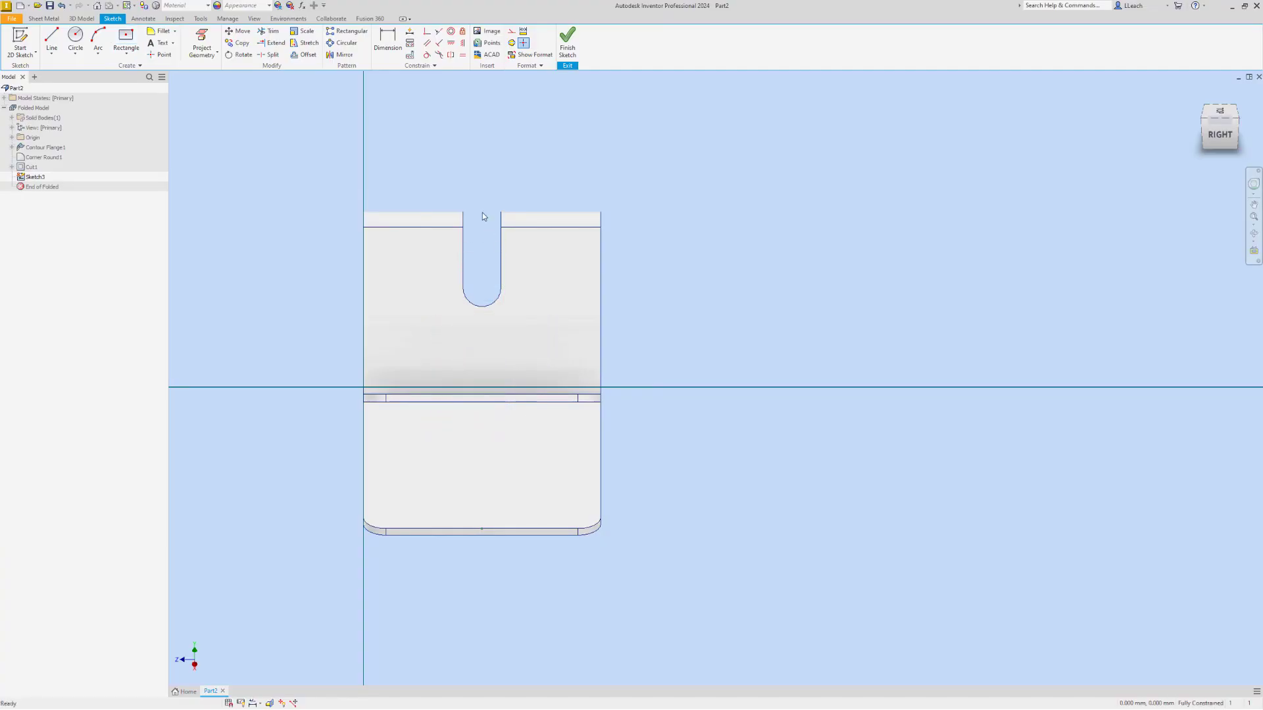
Sketch a two-point centre rectangle 34 mm wide and 19 mm high, centred on the midpoint of the front leg's lower bend edge
{"action": "left_click", "coordinate": [127, 55]}
{"action": "left_click", "coordinate": [135, 112]}
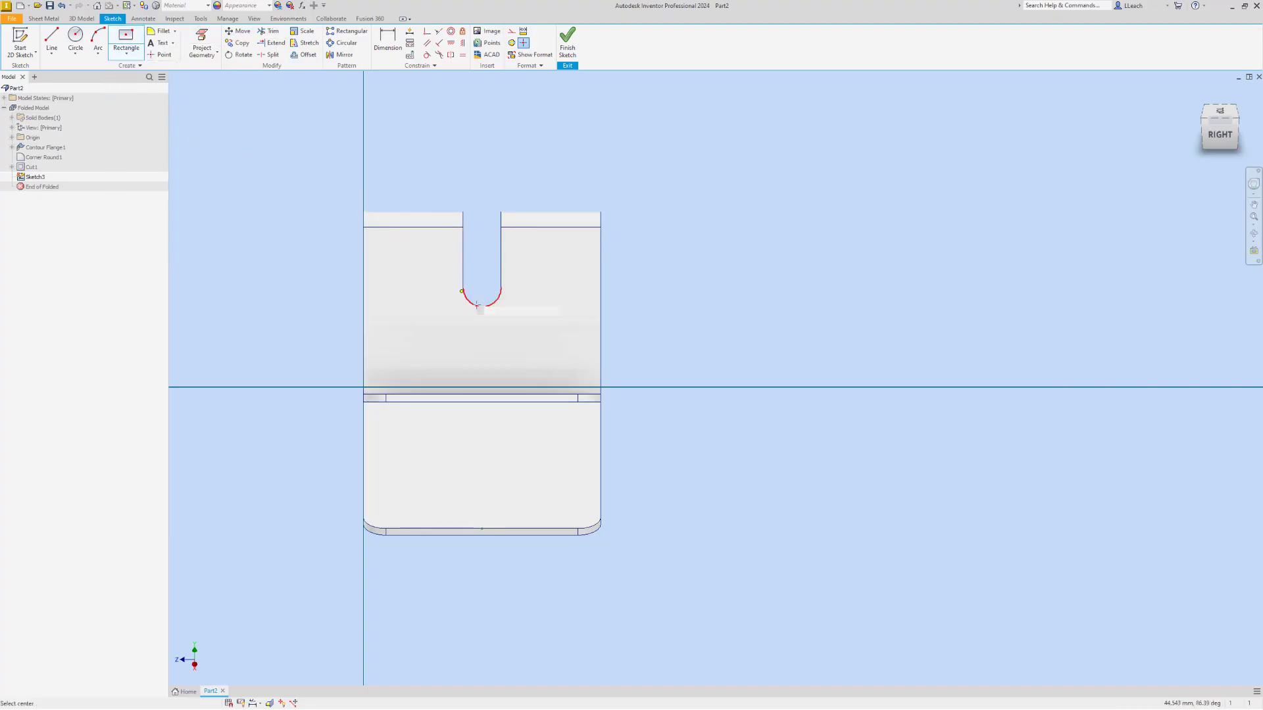
{"action": "left_click", "coordinate": [481, 377]}
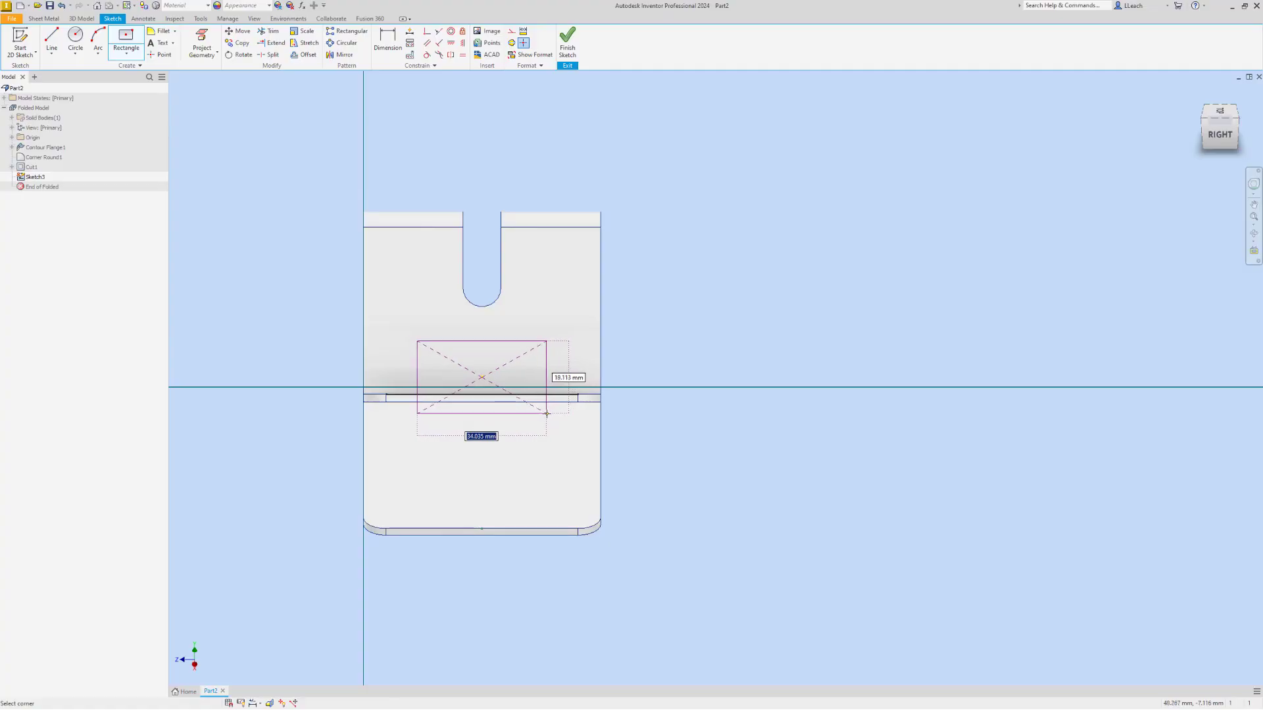
{"action": "type", "text": "3"}
{"action": "key", "text": "Tab"}
{"action": "type", "text": "19mm"}
{"action": "key", "text": "Return"}
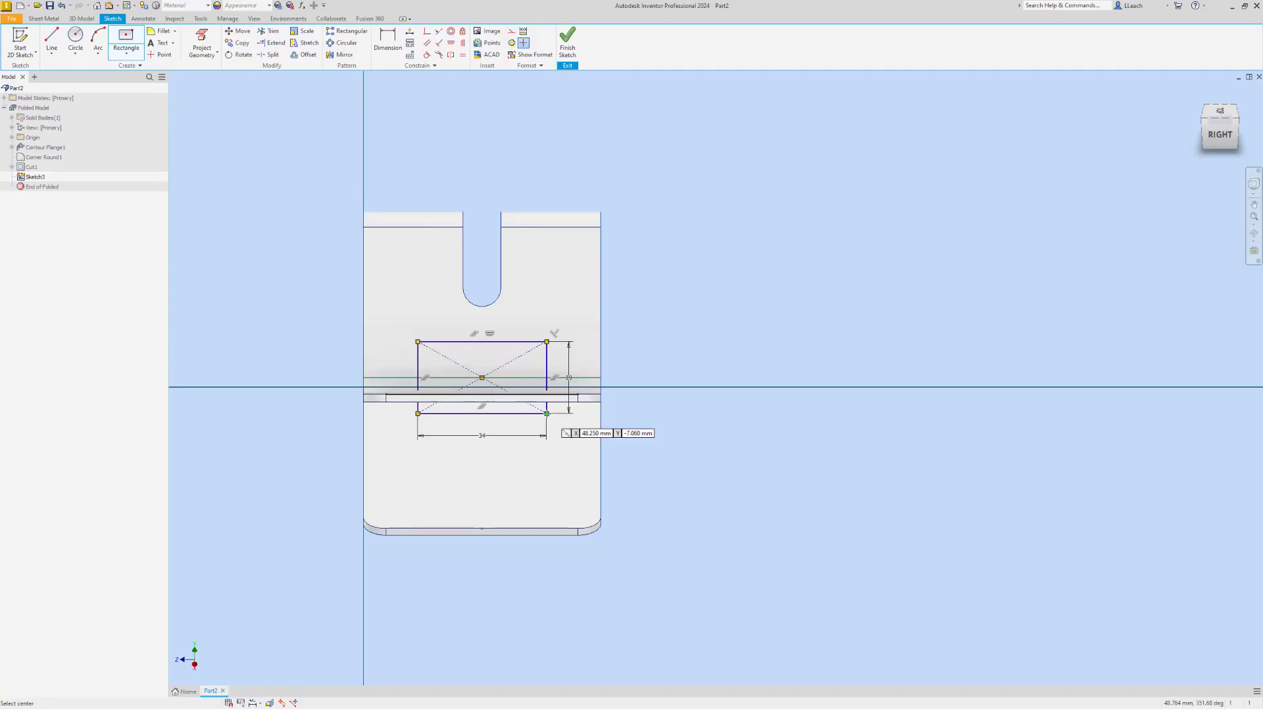
Finish the rectangle sketch and cut its profile through the sheet thickness with Cut Across Bend enabled
{"action": "left_click", "coordinate": [567, 41]}
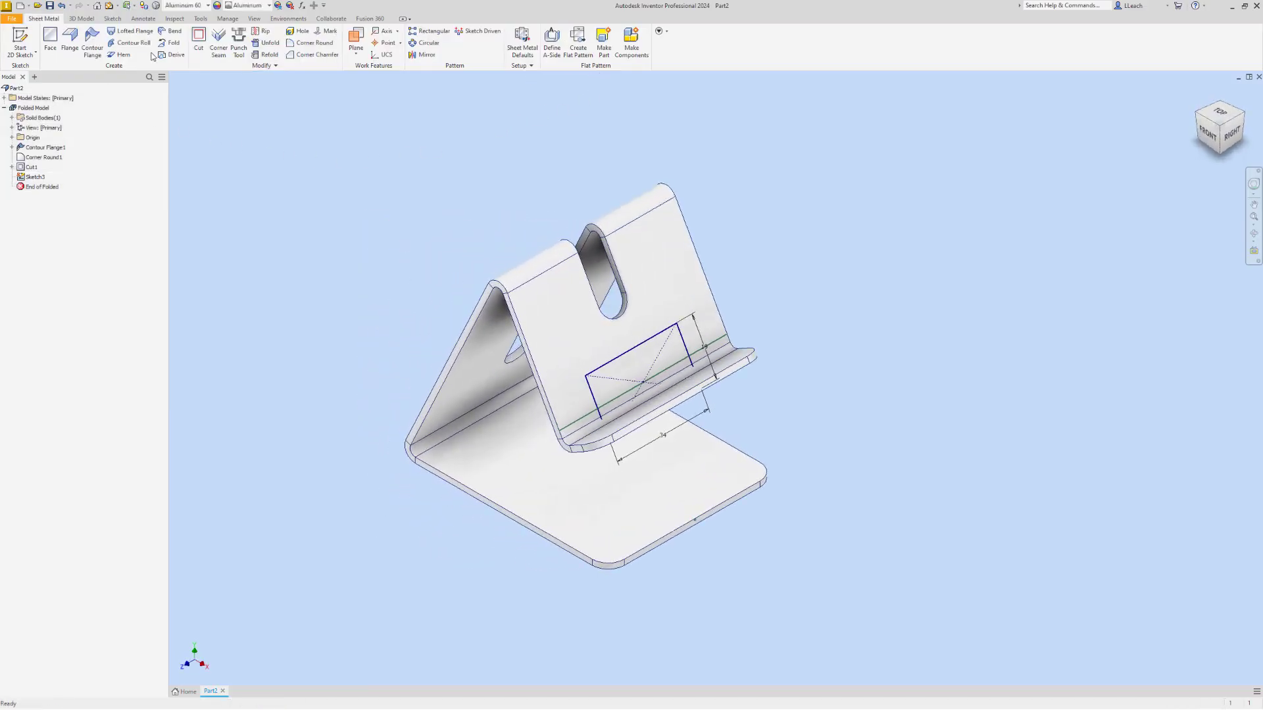
{"action": "left_click", "coordinate": [198, 39]}
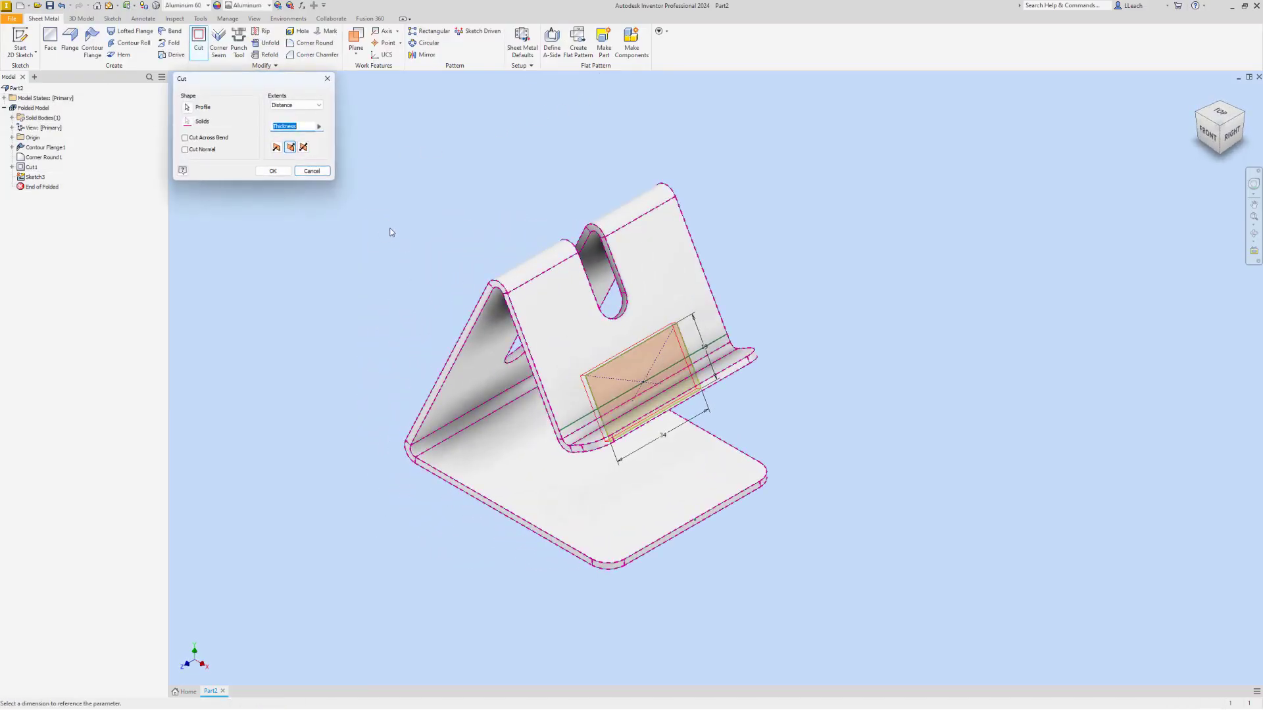
{"action": "left_click", "coordinate": [184, 138]}
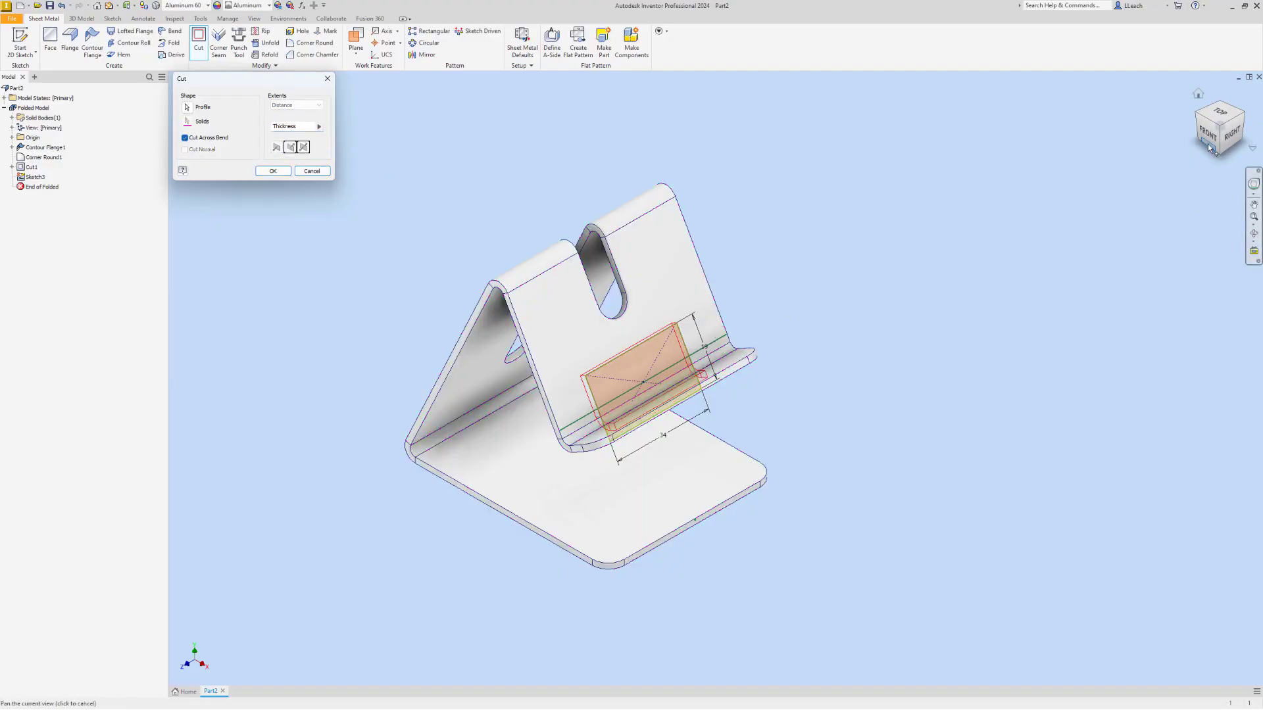
{"action": "left_click", "coordinate": [1198, 117]}
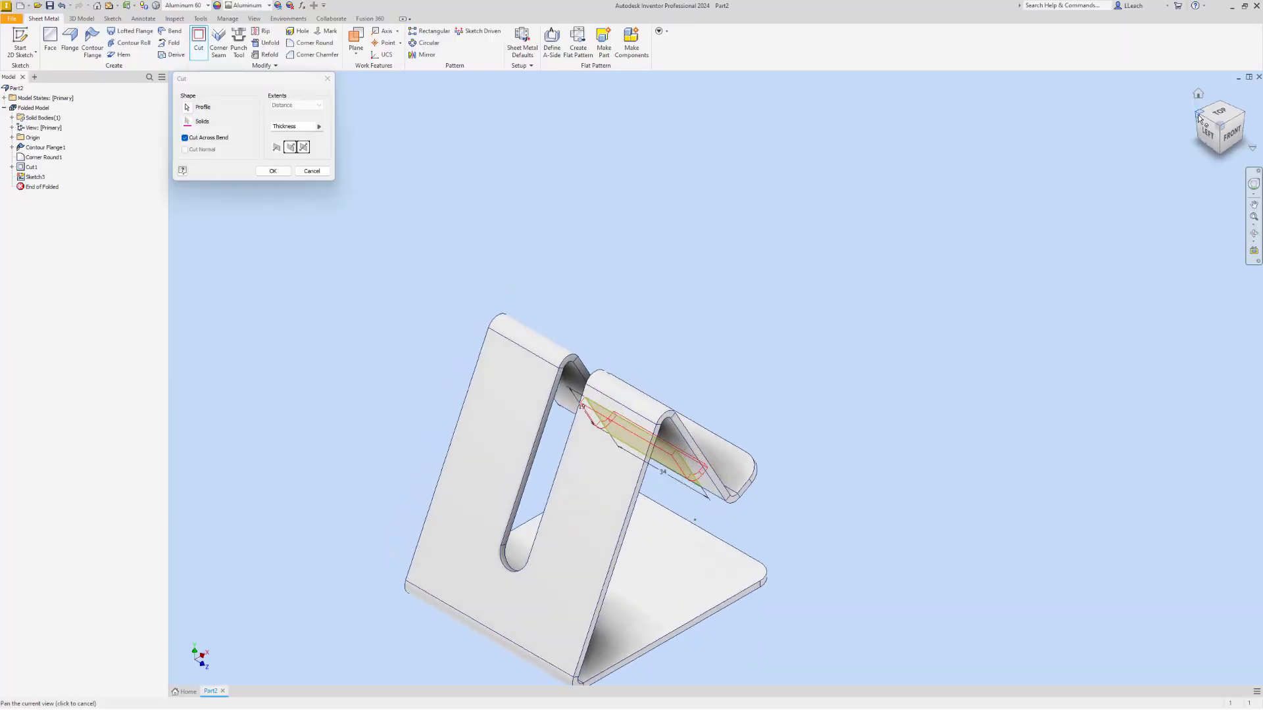
{"action": "left_click", "coordinate": [1243, 115]}
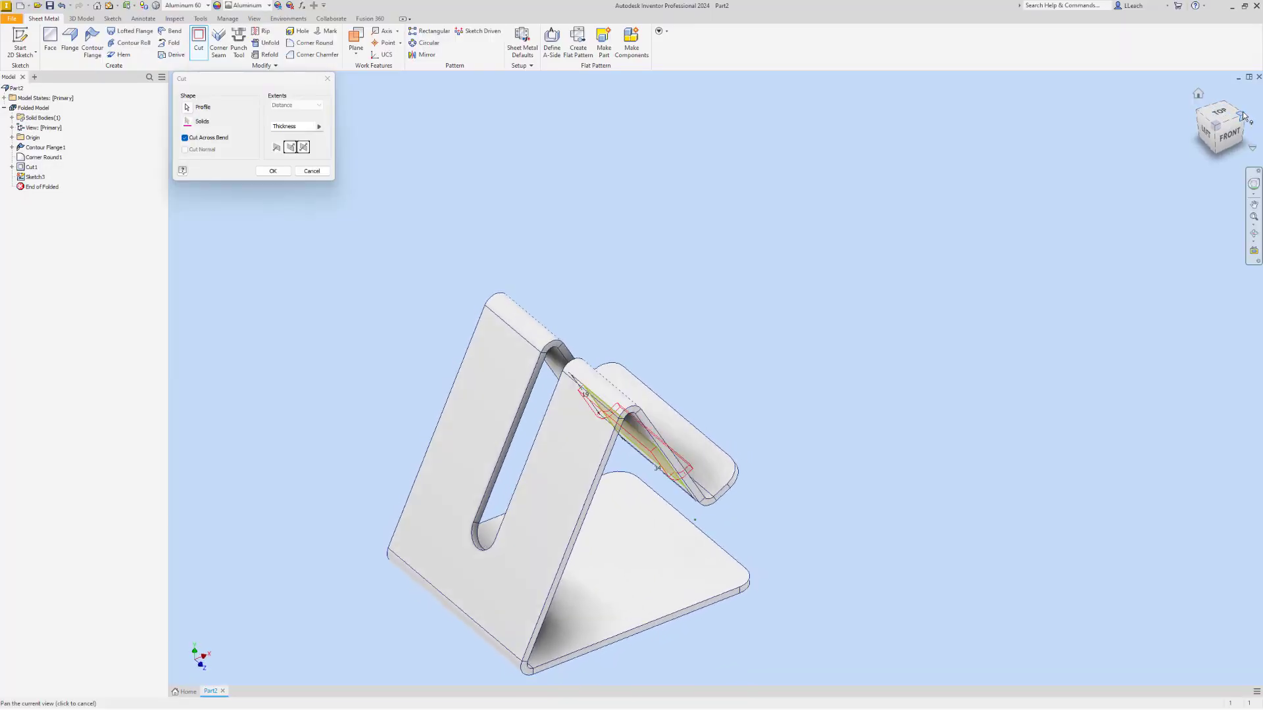
{"action": "left_click", "coordinate": [275, 172]}
Examine from several sides how the rectangular cutout wraps around the front lip bend, ending in the home view
{"action": "scroll", "coordinate": [644, 366], "scroll_direction": "down", "scroll_amount": 3}
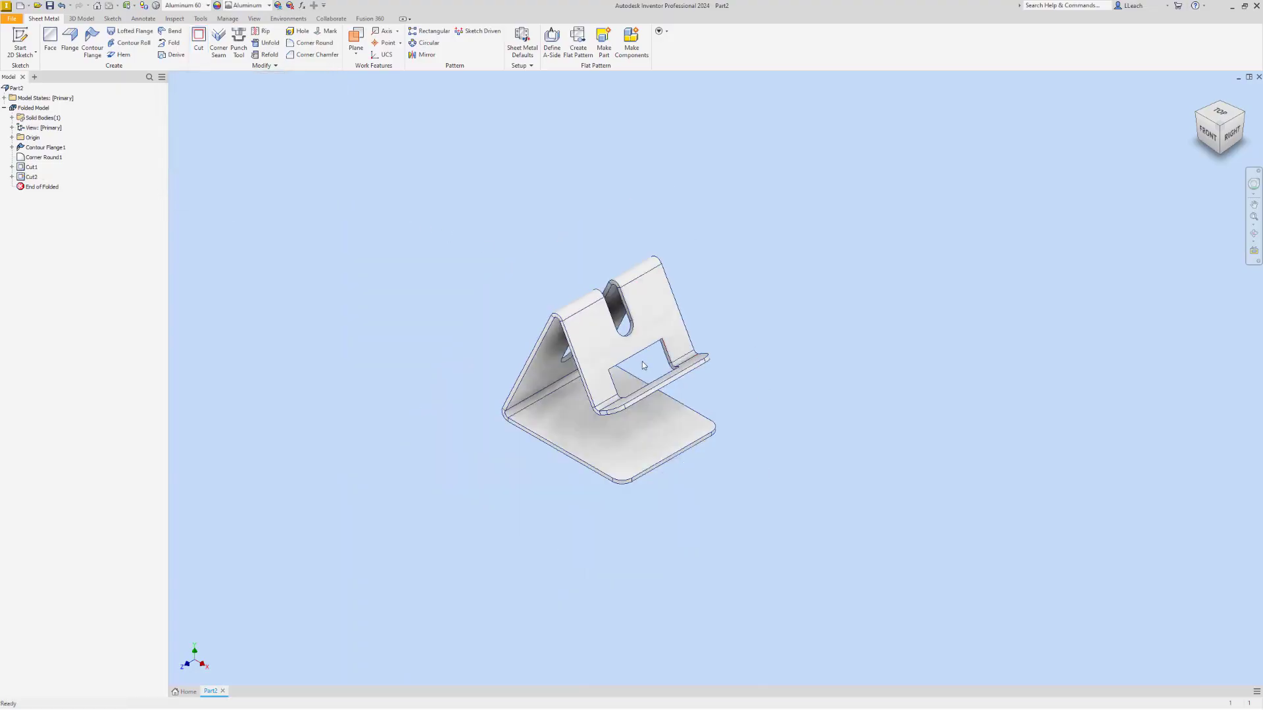
{"action": "scroll", "coordinate": [641, 361], "scroll_direction": "up", "scroll_amount": 5}
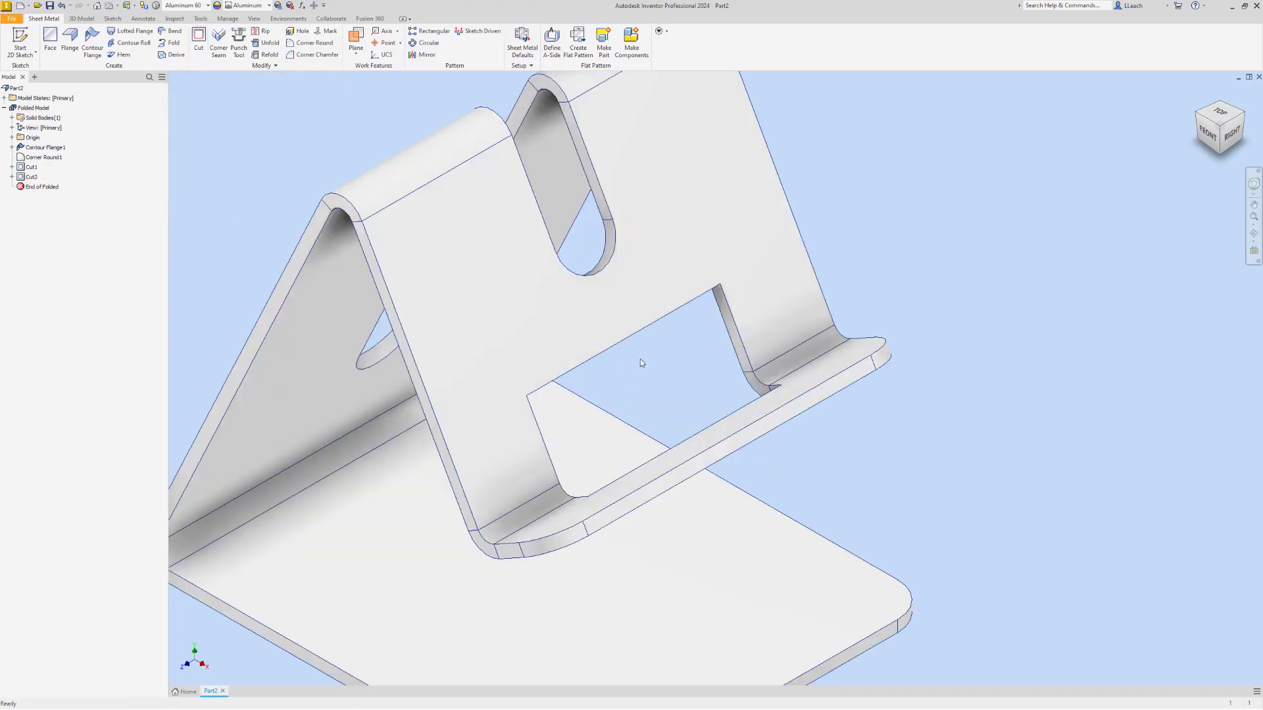
{"action": "left_click", "coordinate": [1206, 129]}
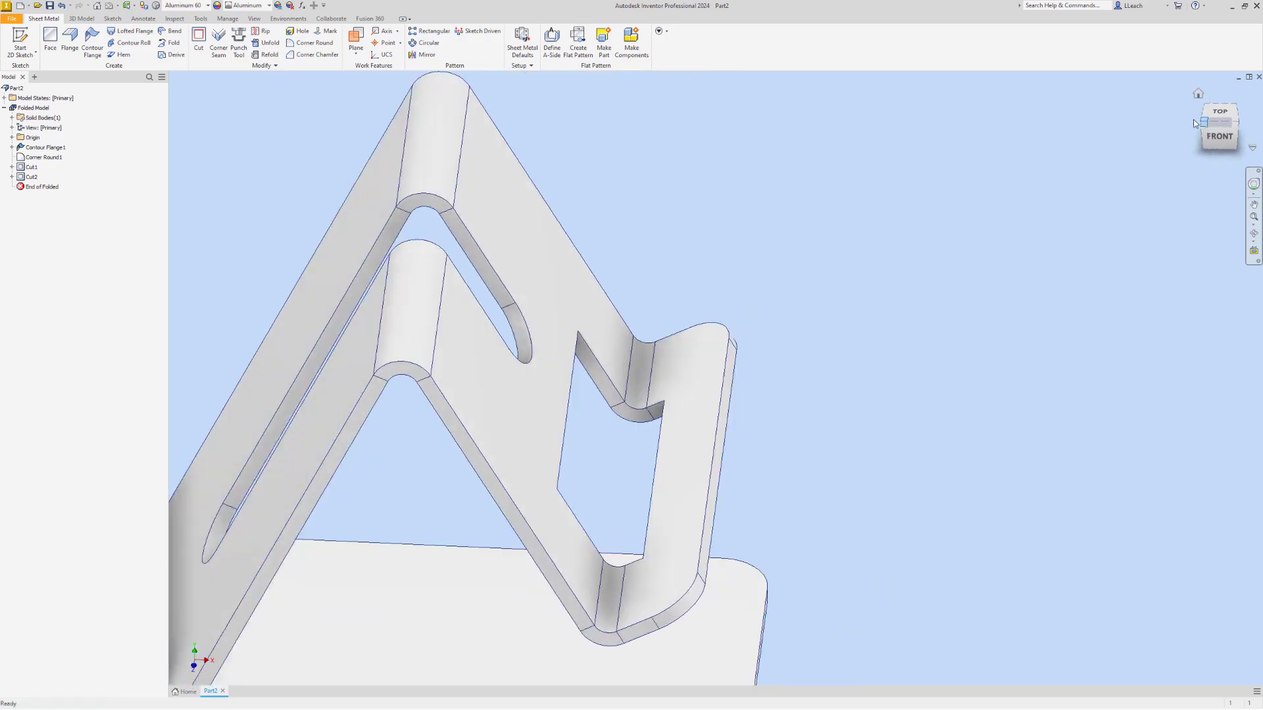
{"action": "left_click_drag", "start_coordinate": [1199, 121], "coordinate": [731, 372]}
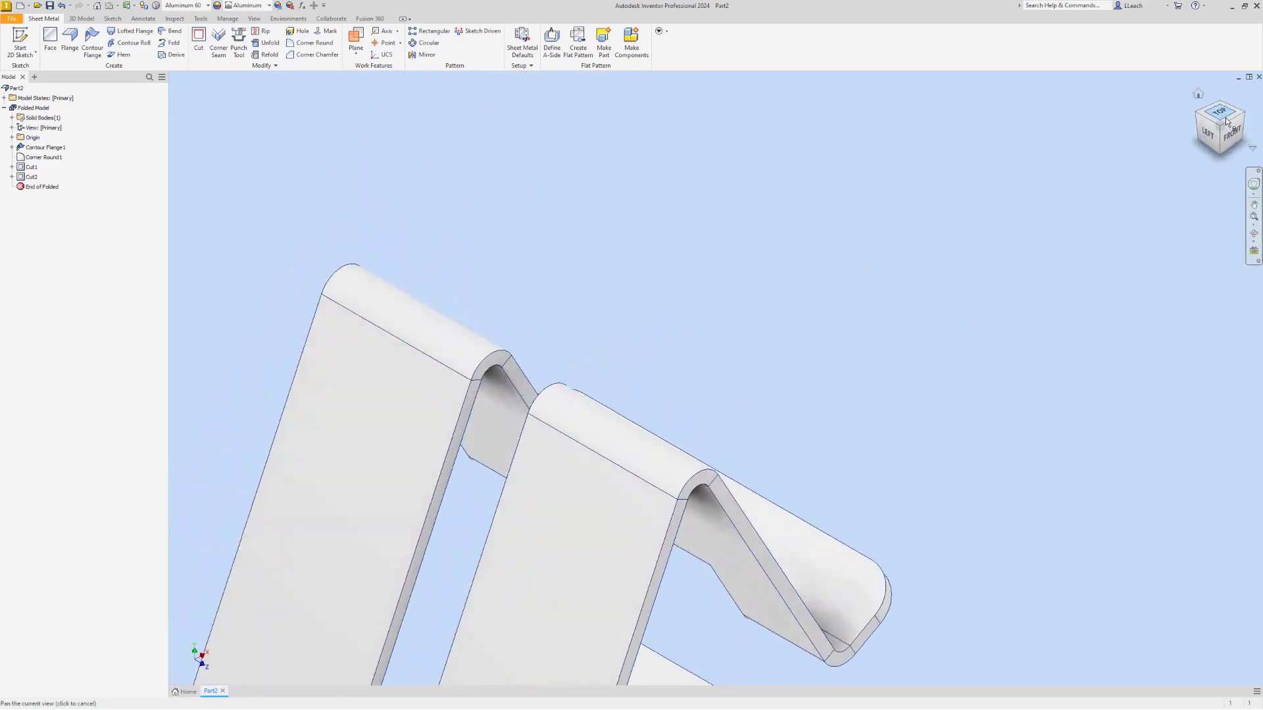
{"action": "left_click_drag", "start_coordinate": [1230, 121], "coordinate": [968, 261]}
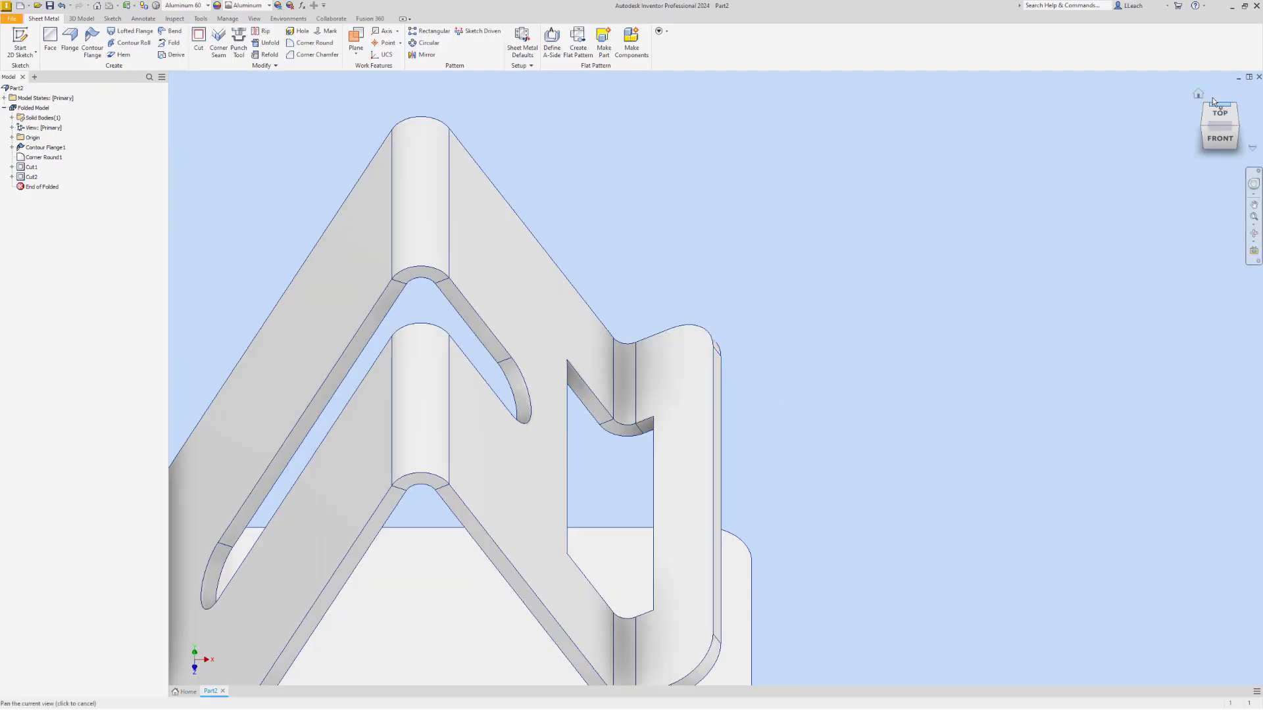
{"action": "left_click", "coordinate": [1199, 93]}
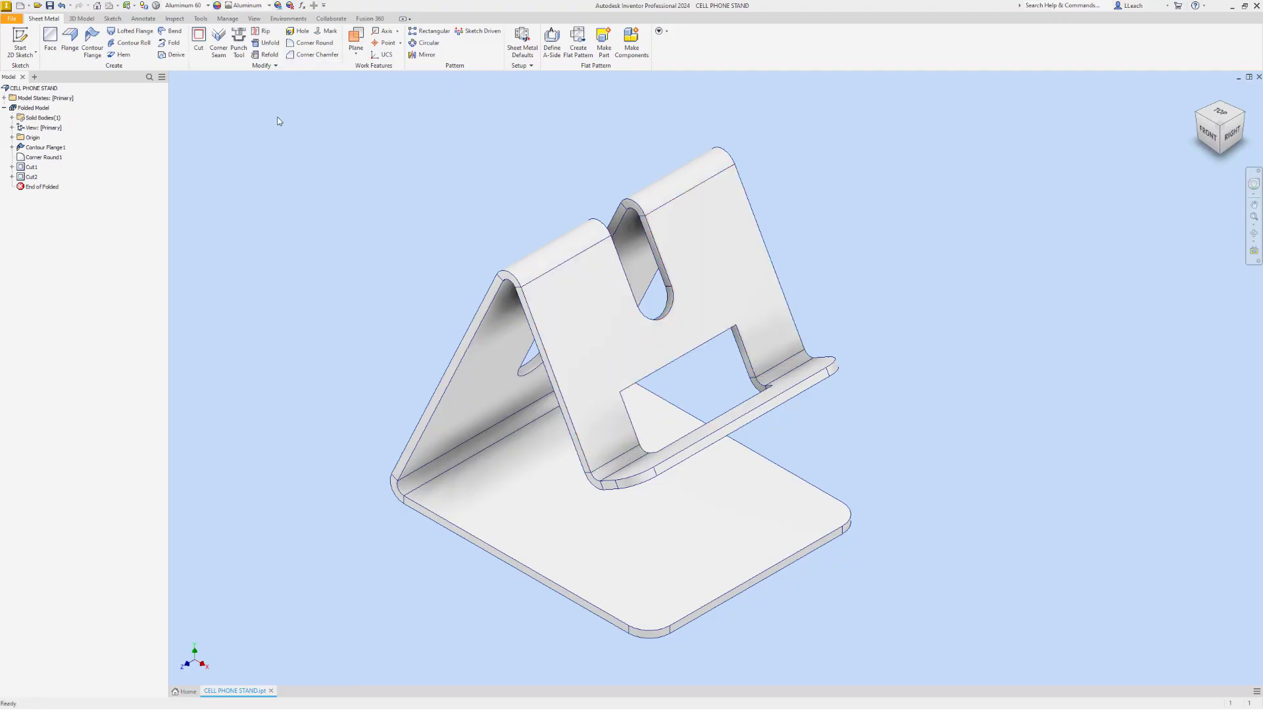
Start a Corner Round and select the two upper corners of the rectangular front cutout
{"action": "left_click", "coordinate": [314, 43]}
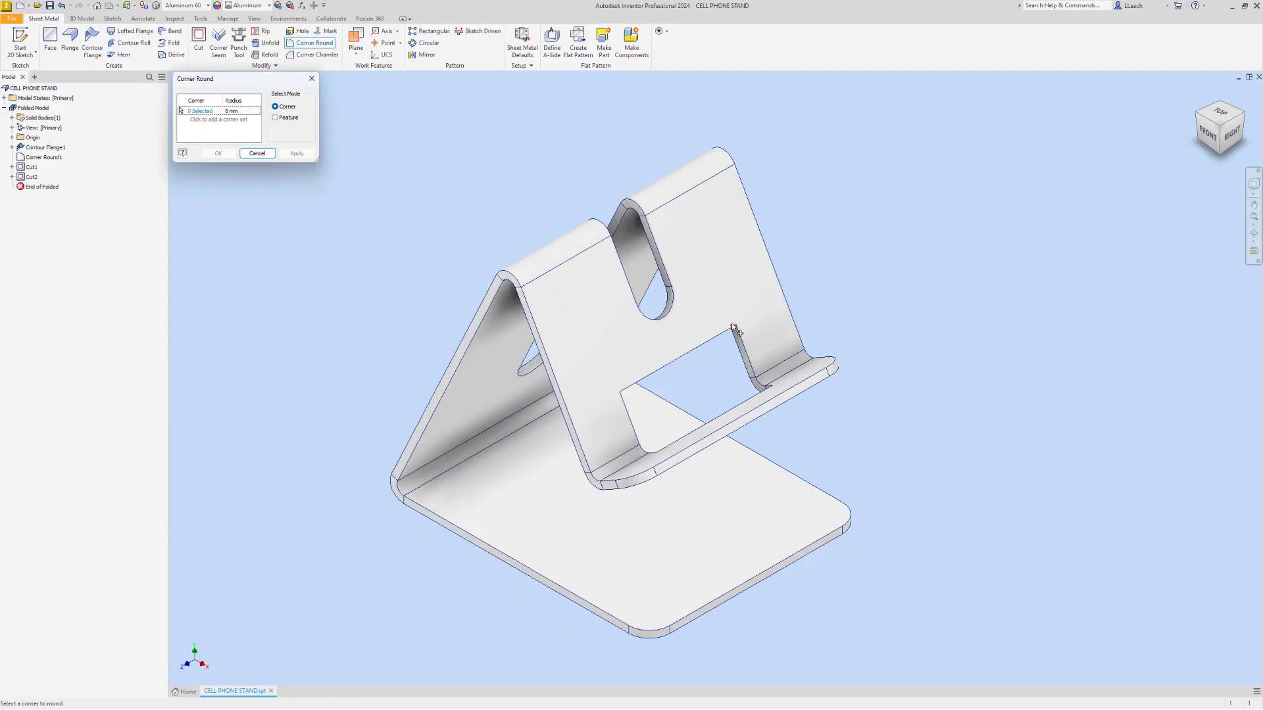
{"action": "scroll", "coordinate": [730, 329], "scroll_direction": "up", "scroll_amount": 3}
{"action": "scroll", "coordinate": [730, 329], "scroll_direction": "up", "scroll_amount": 2}
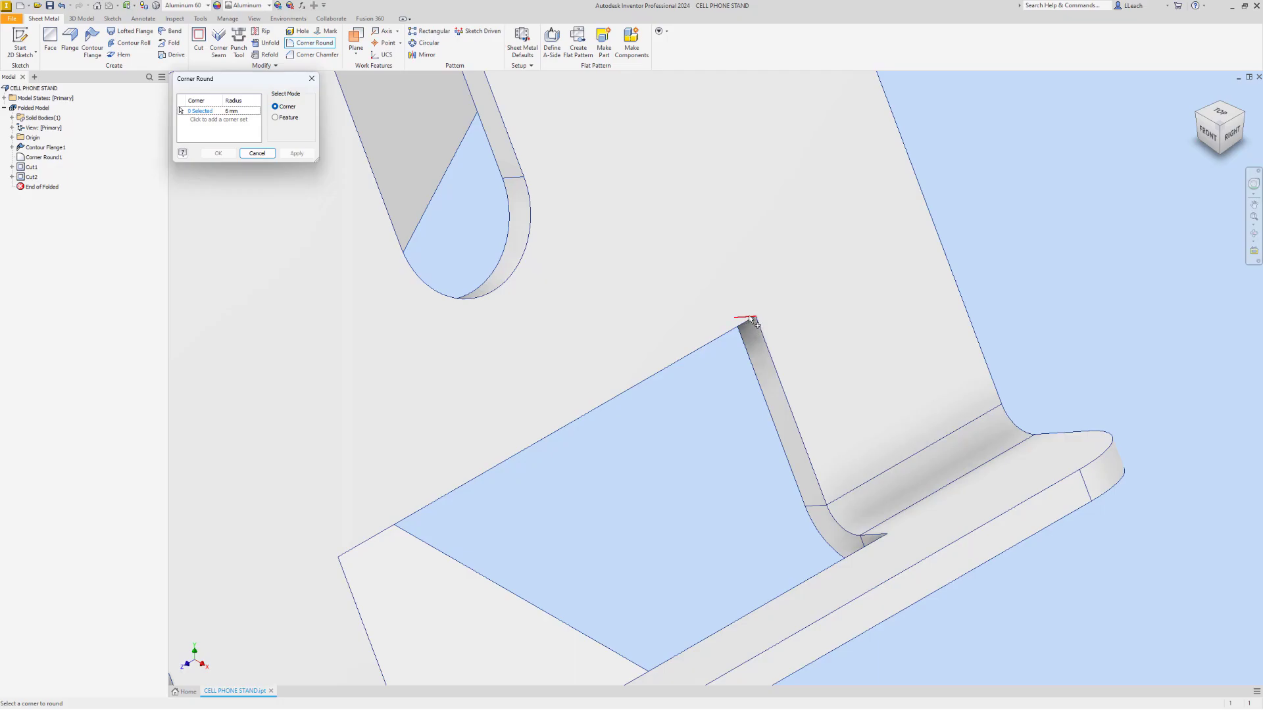
{"action": "left_click", "coordinate": [753, 320]}
{"action": "left_click", "coordinate": [337, 555]}
{"action": "scroll", "coordinate": [501, 526], "scroll_direction": "down", "scroll_amount": 1}
{"action": "middle_click_drag", "start_coordinate": [501, 526], "coordinate": [552, 362]}
{"action": "scroll", "coordinate": [552, 362], "scroll_direction": "up", "scroll_amount": 1}
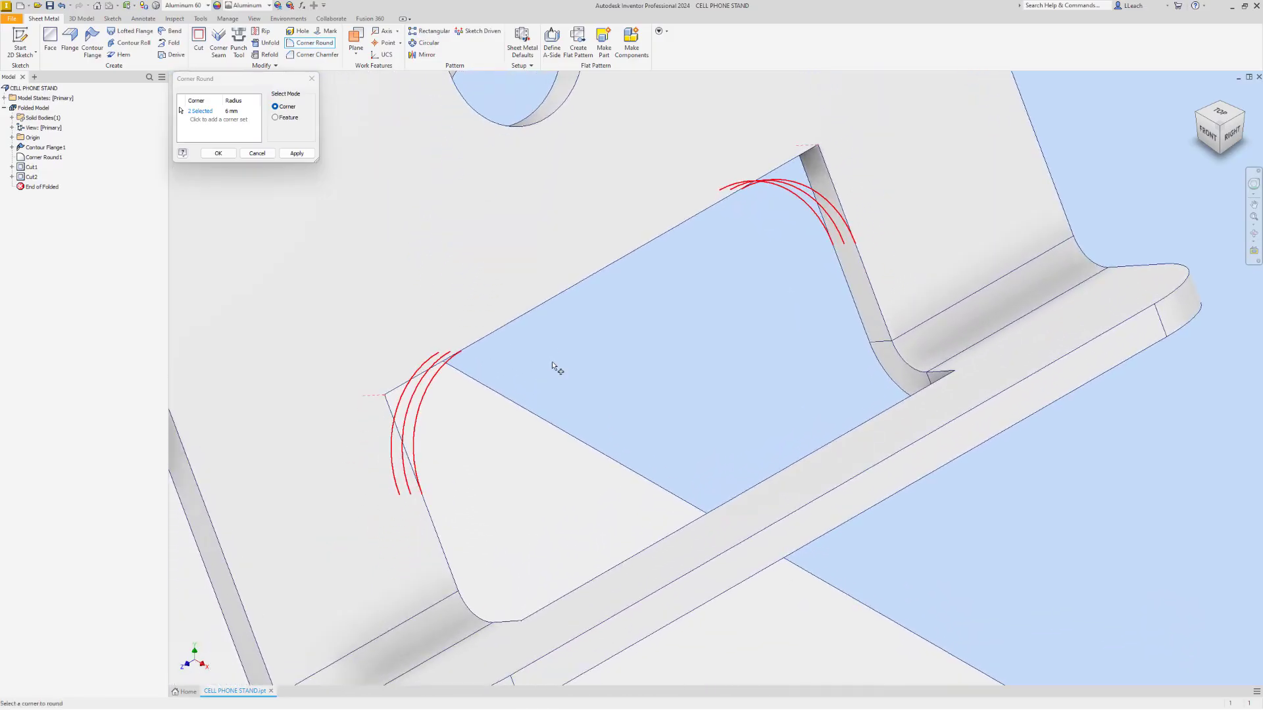
Add the cutout's two lower corners to the selection and apply the Corner Round with a 3 mm radius
{"action": "left_click", "coordinate": [525, 633]}
{"action": "left_click", "coordinate": [961, 382]}
{"action": "left_click", "coordinate": [247, 111]}
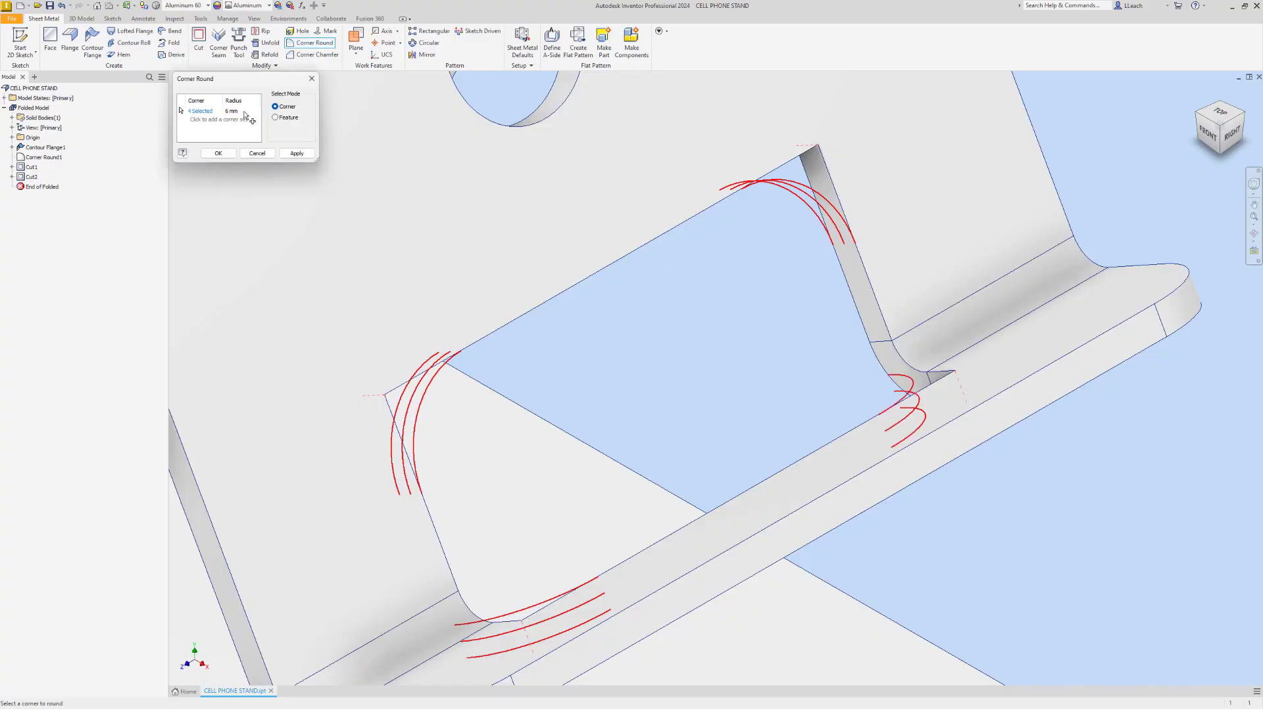
{"action": "type", "text": "3"}
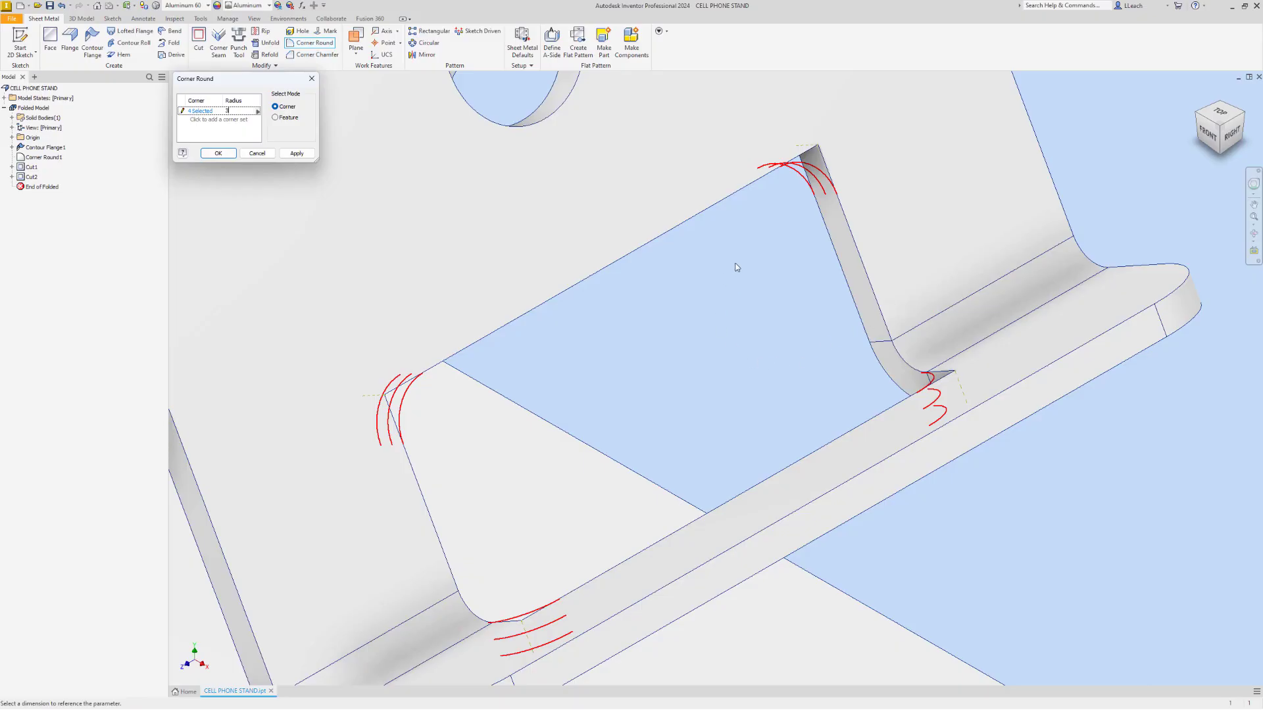
{"action": "left_click", "coordinate": [301, 154]}
{"action": "left_click", "coordinate": [310, 79]}
{"action": "scroll", "coordinate": [853, 365], "scroll_direction": "down", "scroll_amount": 5}
{"action": "scroll", "coordinate": [857, 374], "scroll_direction": "down", "scroll_amount": 3}
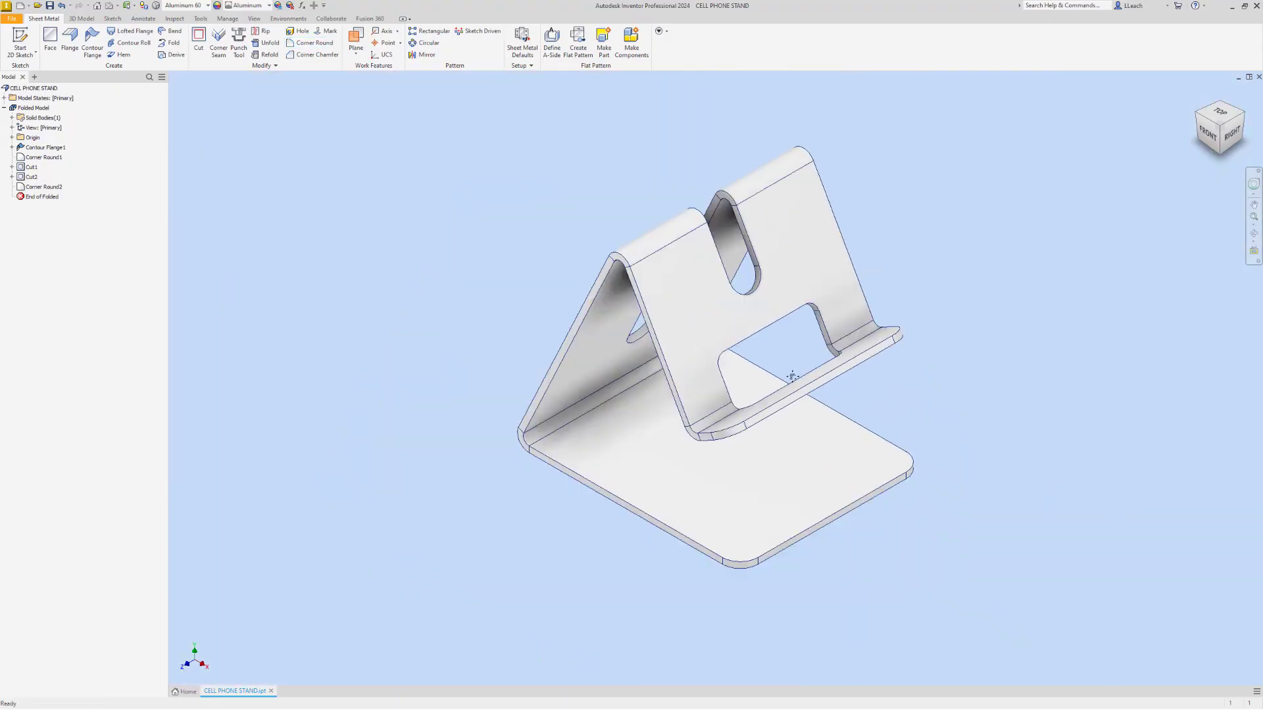
{"action": "middle_click_drag", "start_coordinate": [640, 289], "coordinate": [549, 298]}
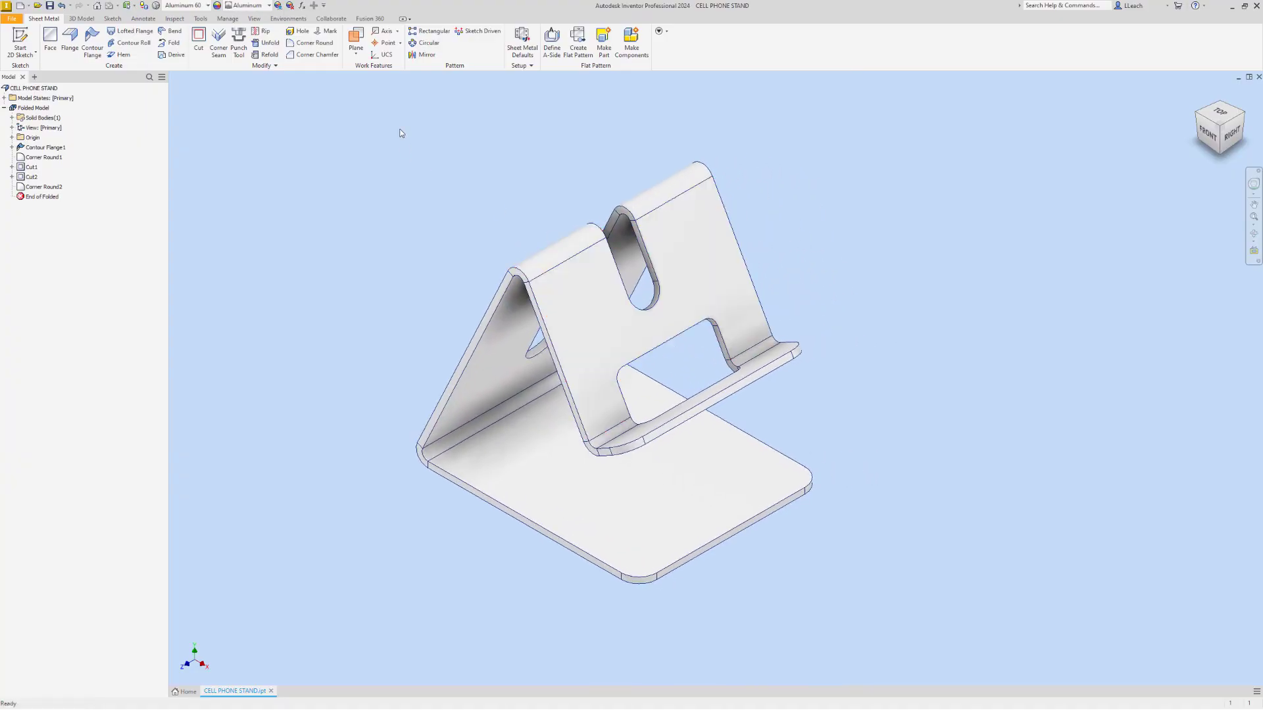
Set the visual style to Shaded with Edges and turn on shadows and reflections for the model
{"action": "left_click", "coordinate": [254, 18]}
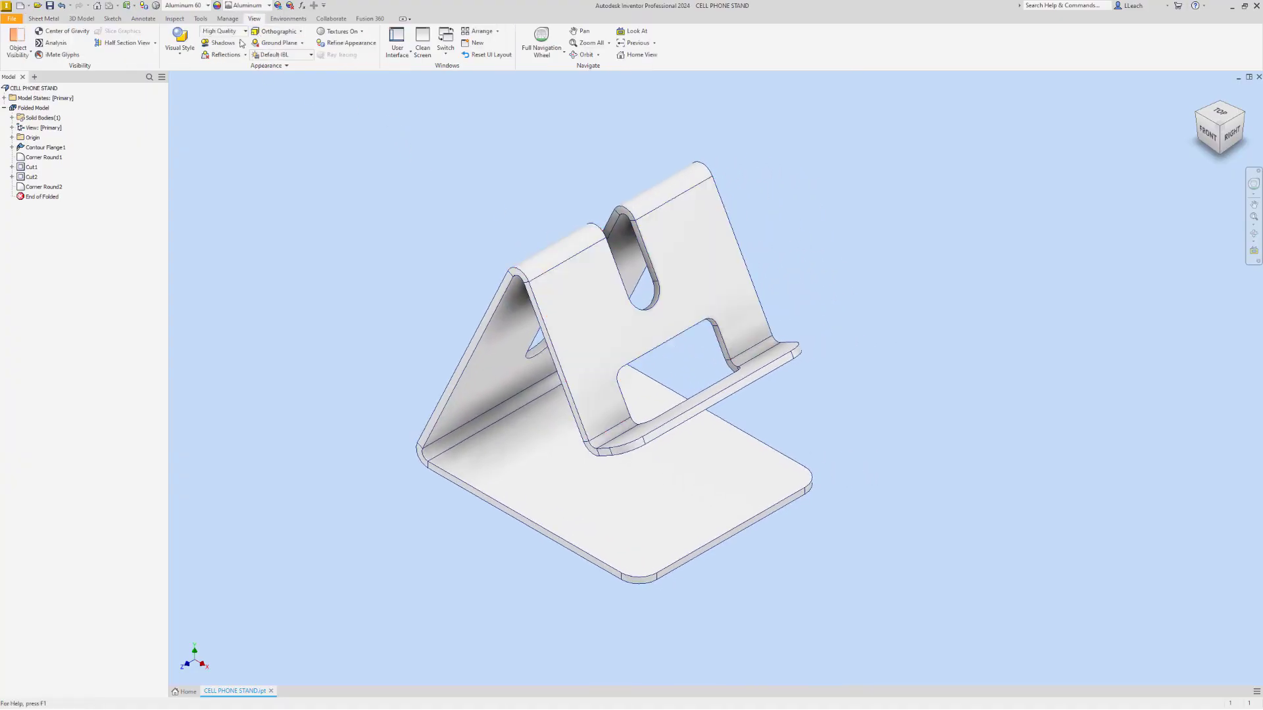
{"action": "left_click", "coordinate": [184, 59]}
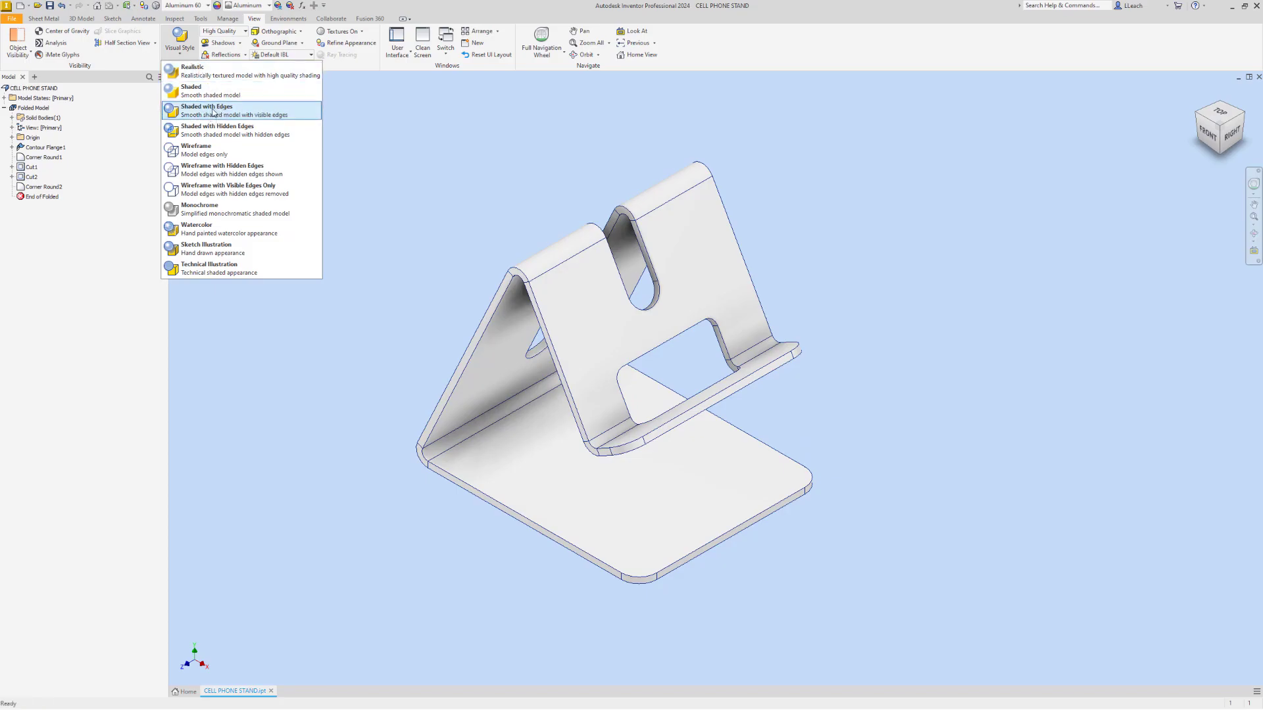
{"action": "left_click", "coordinate": [212, 112]}
{"action": "left_click", "coordinate": [224, 43]}
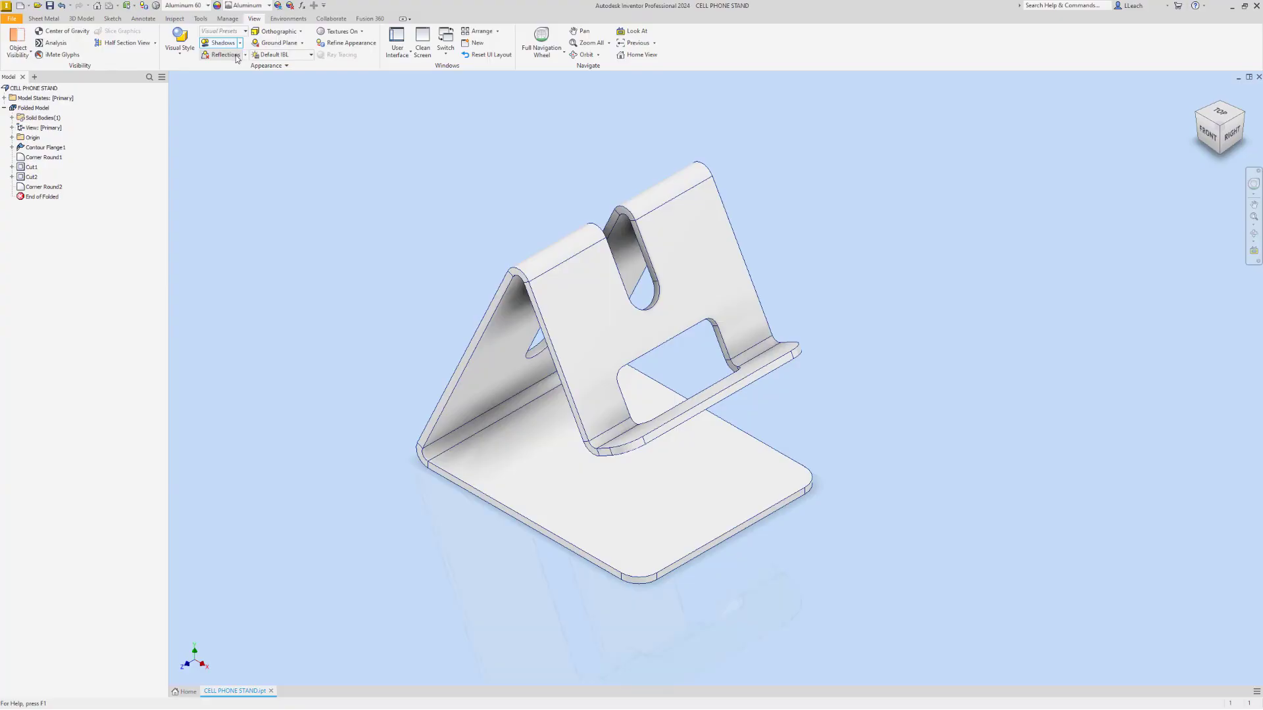
{"action": "left_click", "coordinate": [244, 57]}
{"action": "left_click", "coordinate": [245, 57]}
Try the perspective projection, set the lighting style to Photo Booth, and return the view to orthographic
{"action": "left_click", "coordinate": [299, 33]}
{"action": "left_click", "coordinate": [294, 61]}
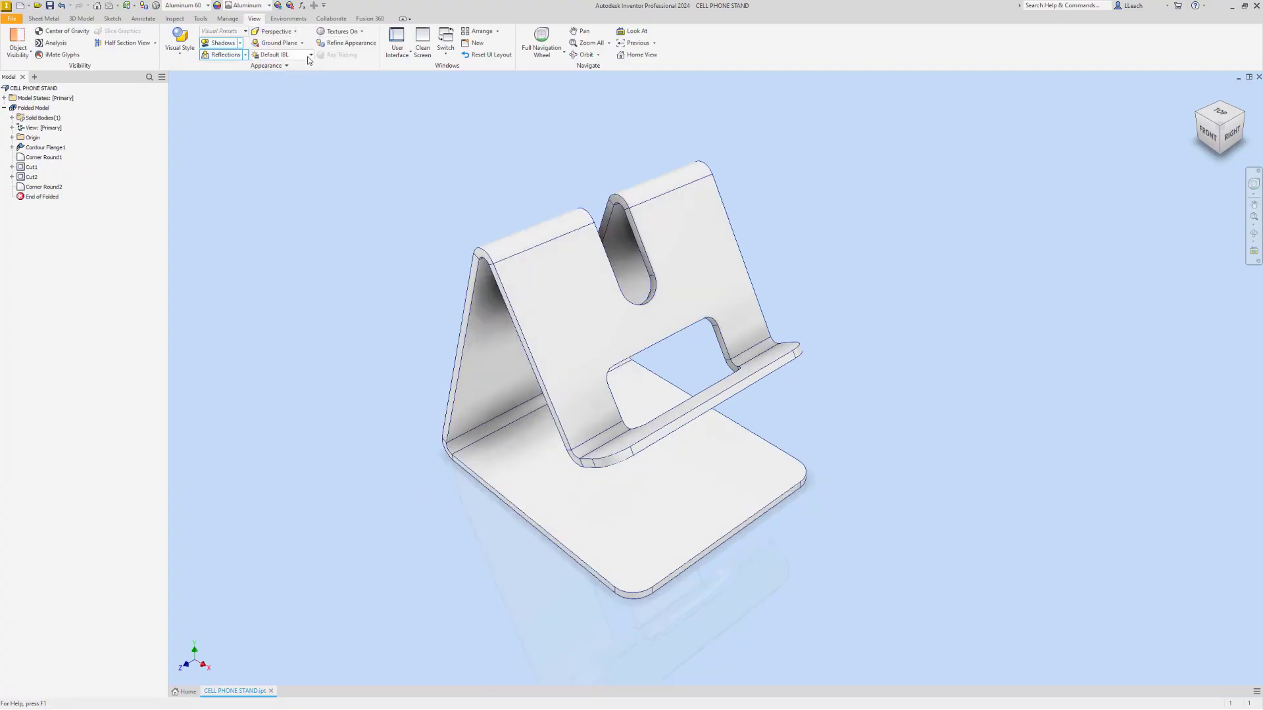
{"action": "left_click", "coordinate": [313, 55]}
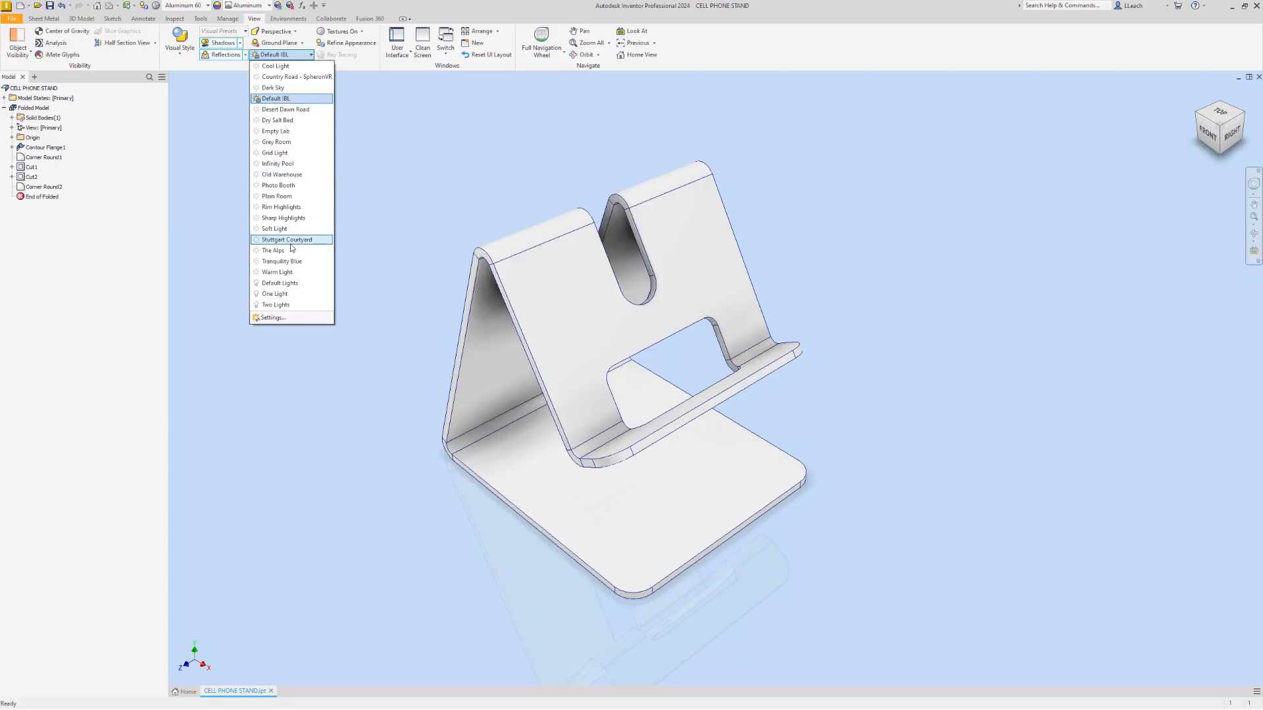
{"action": "left_click", "coordinate": [290, 187]}
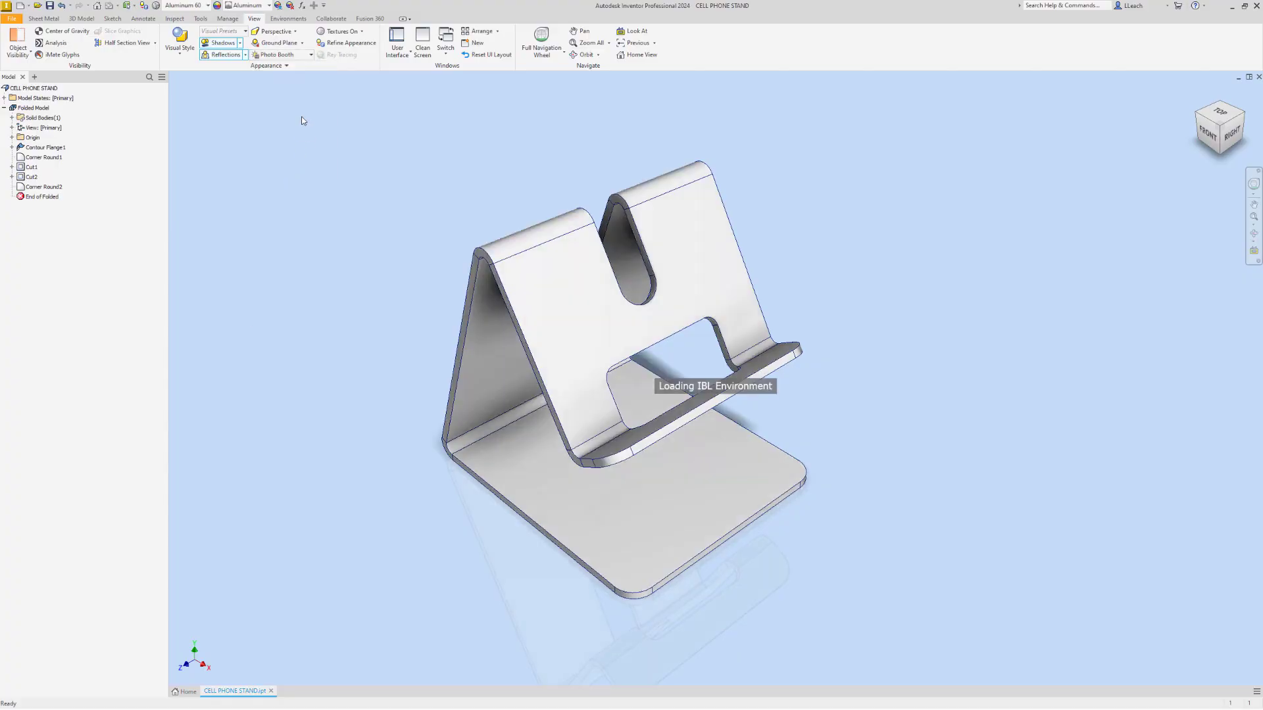
{"action": "left_click", "coordinate": [297, 36]}
{"action": "left_click", "coordinate": [283, 42]}
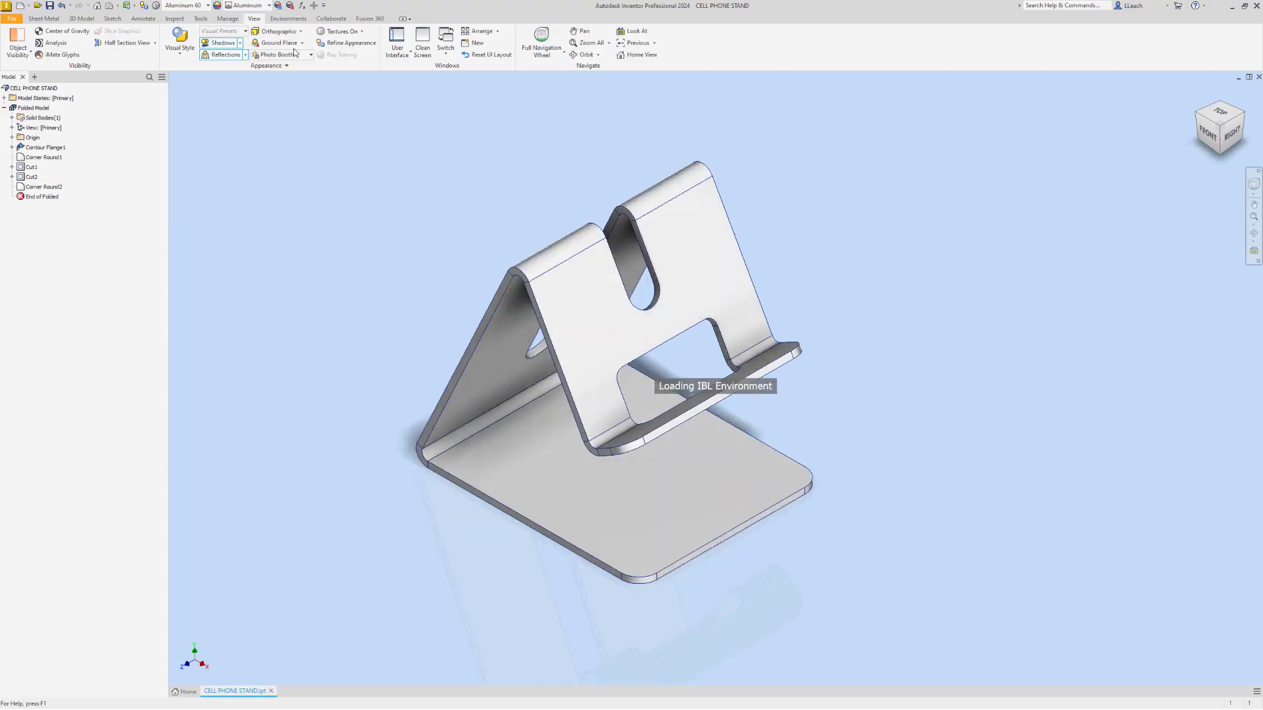
Save the finished cell phone stand part
{"action": "middle_click_drag", "start_coordinate": [872, 271], "coordinate": [851, 250]}
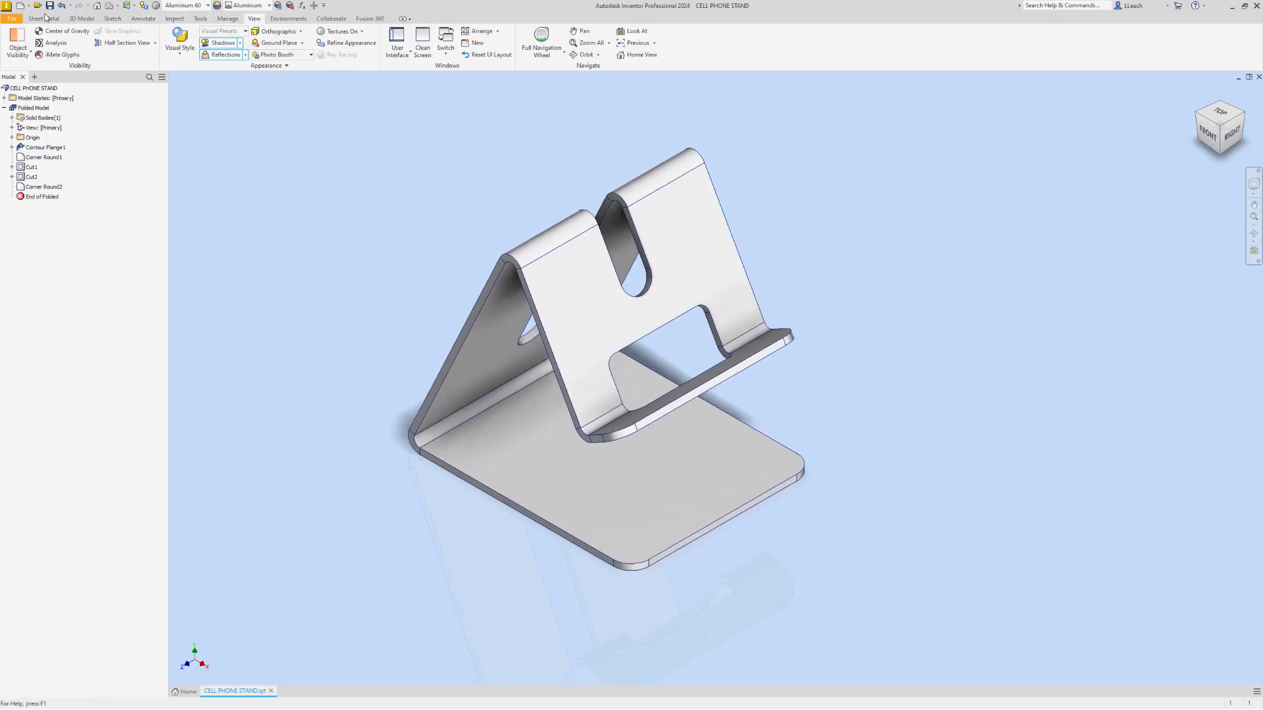
{"action": "left_click", "coordinate": [13, 20]}
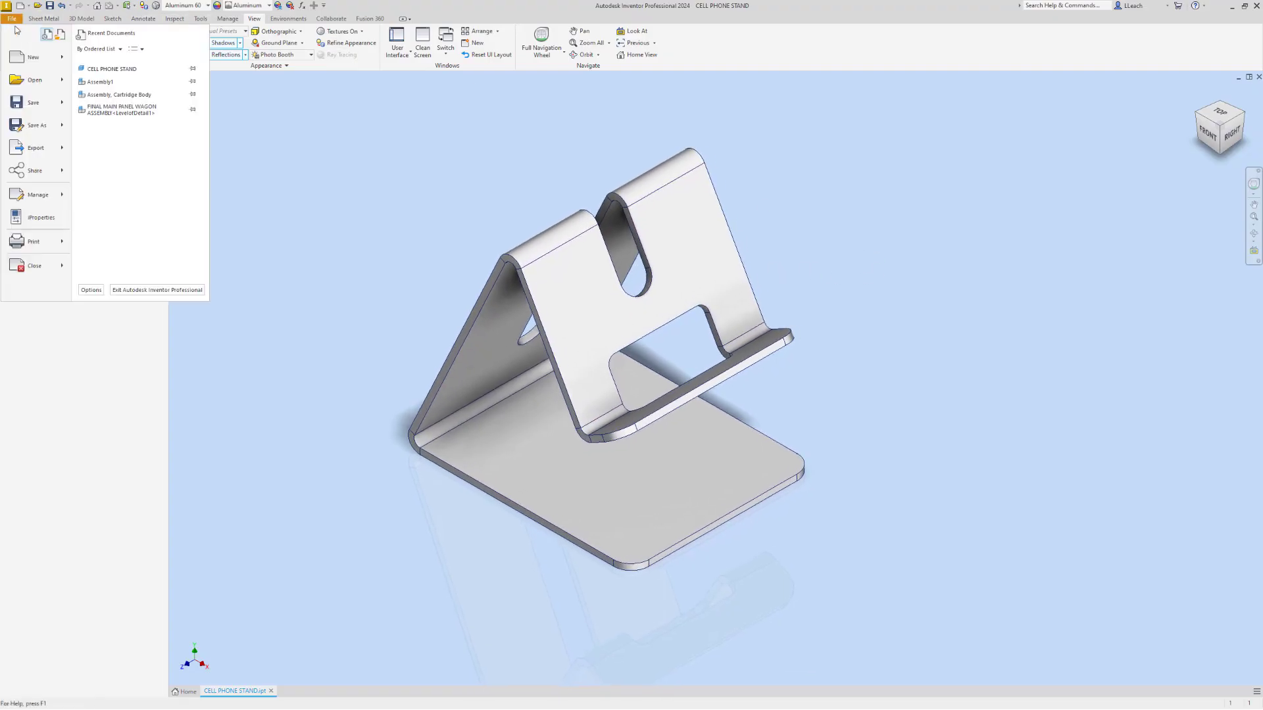
{"action": "left_click", "coordinate": [30, 103]}
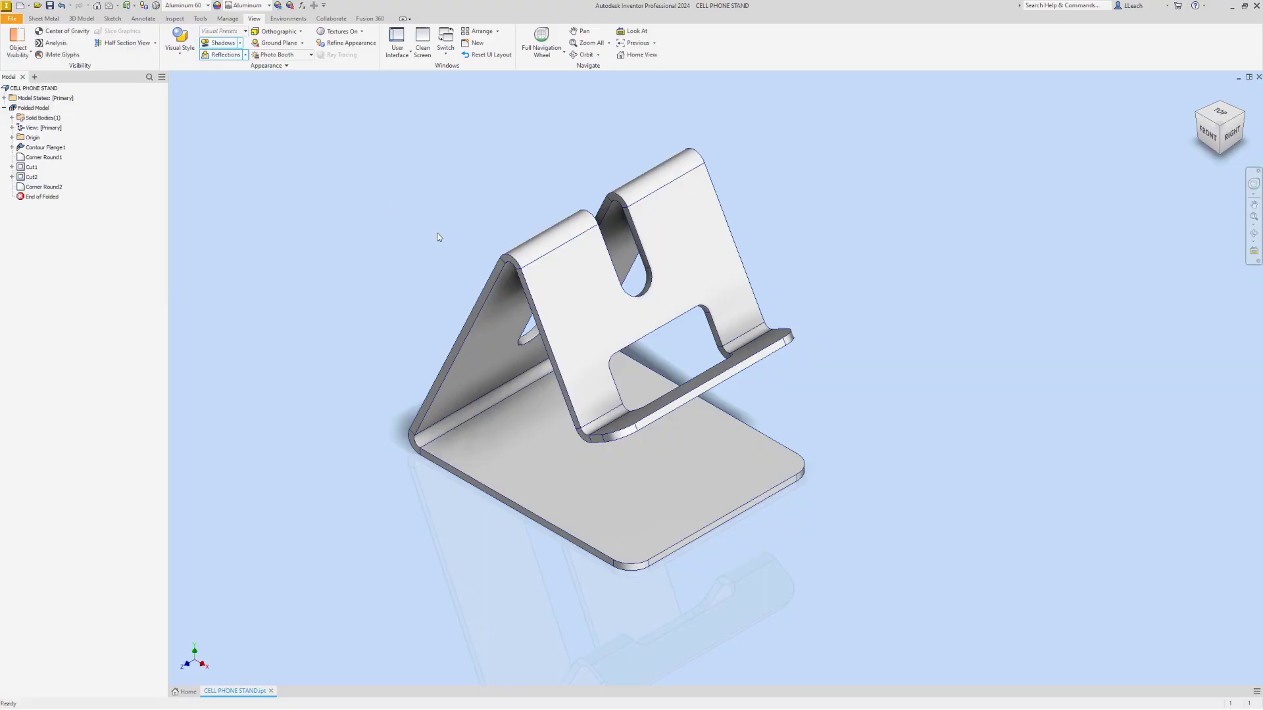